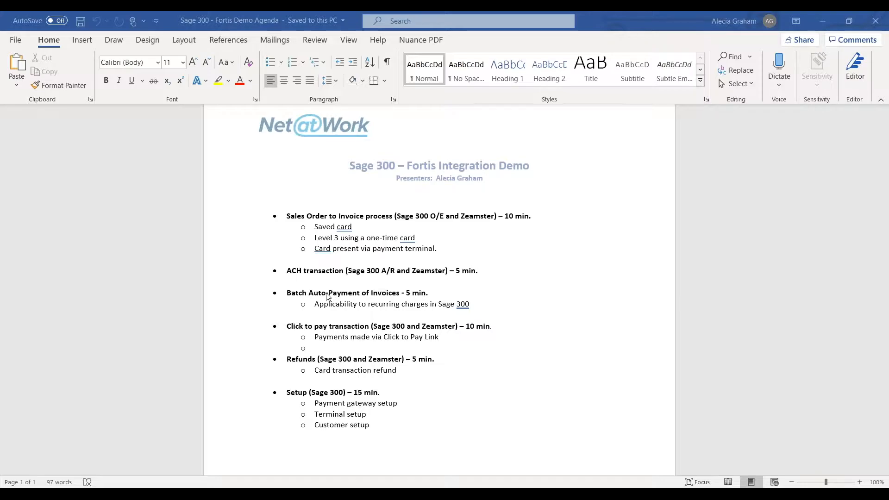
# - Switch from the demo agenda to the Sage 300 remote desktop and open Zeamster Order Entry
pyautogui.scroll(-1, 327, 297)
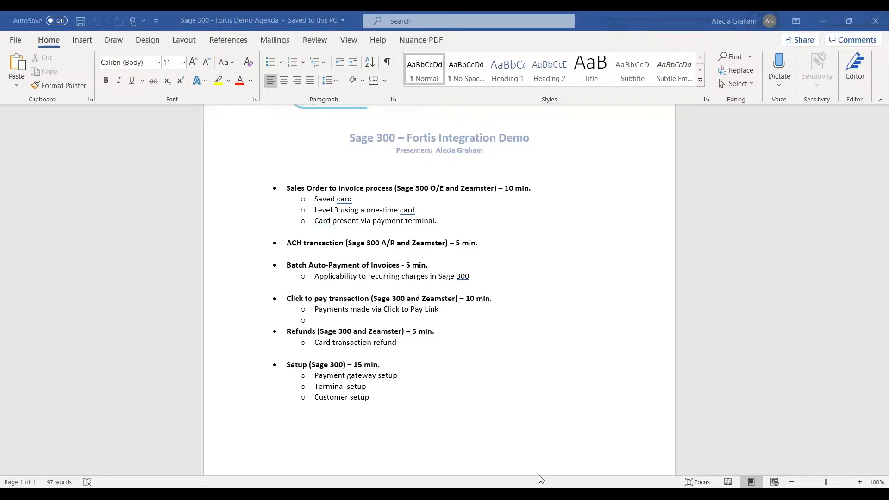
pyautogui.moveTo(530, 494)
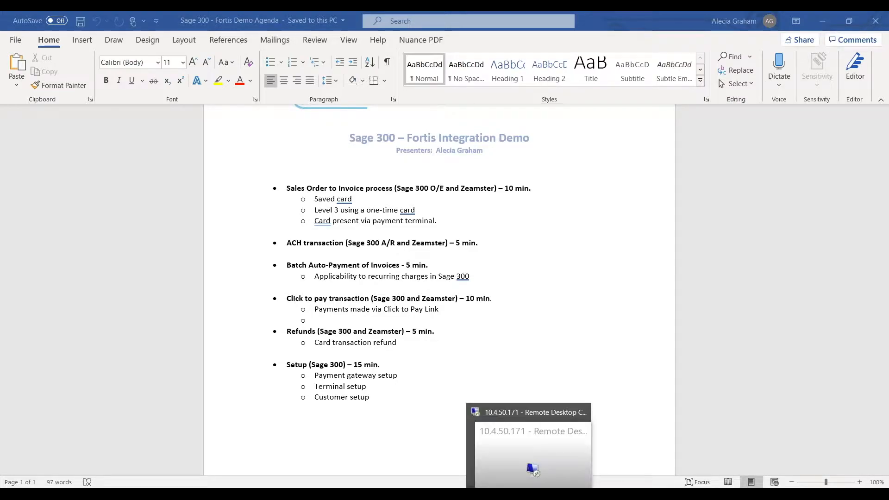
pyautogui.click(528, 443)
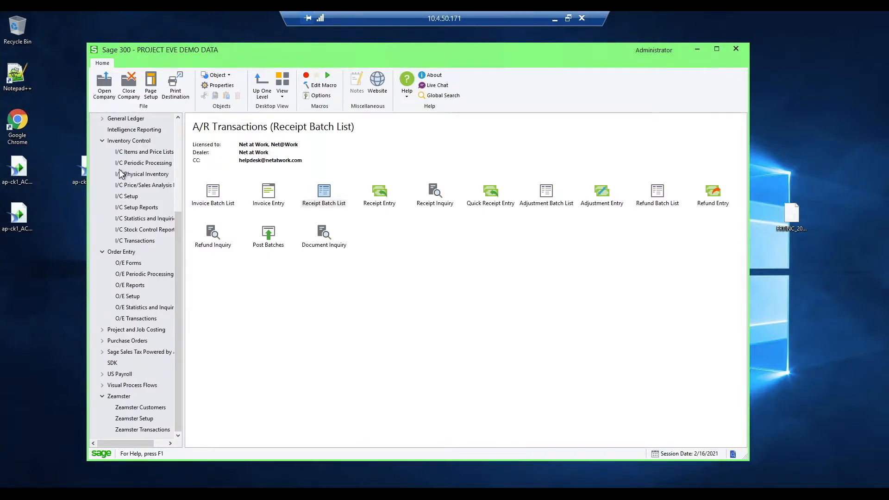
pyautogui.click(120, 396)
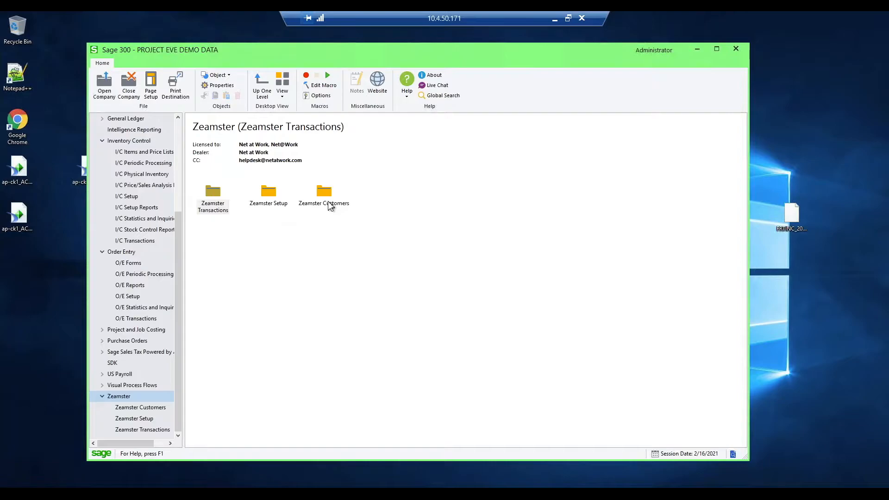
pyautogui.doubleClick(213, 196)
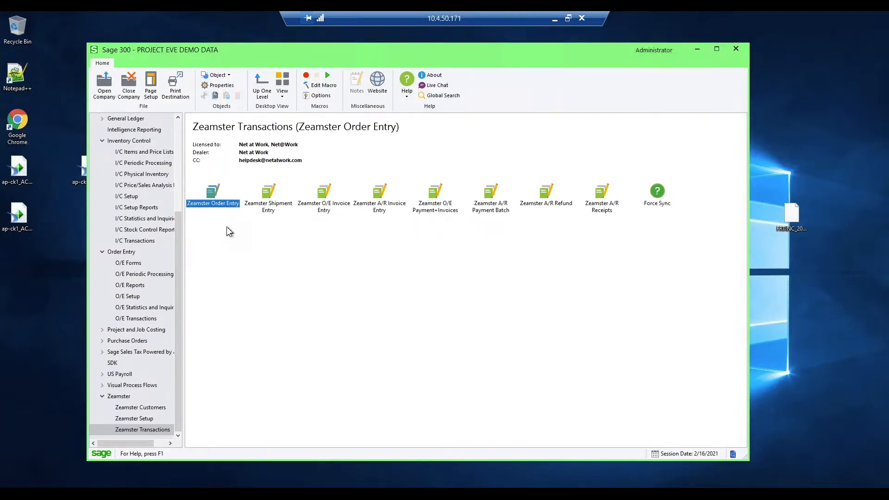
pyautogui.click(274, 273)
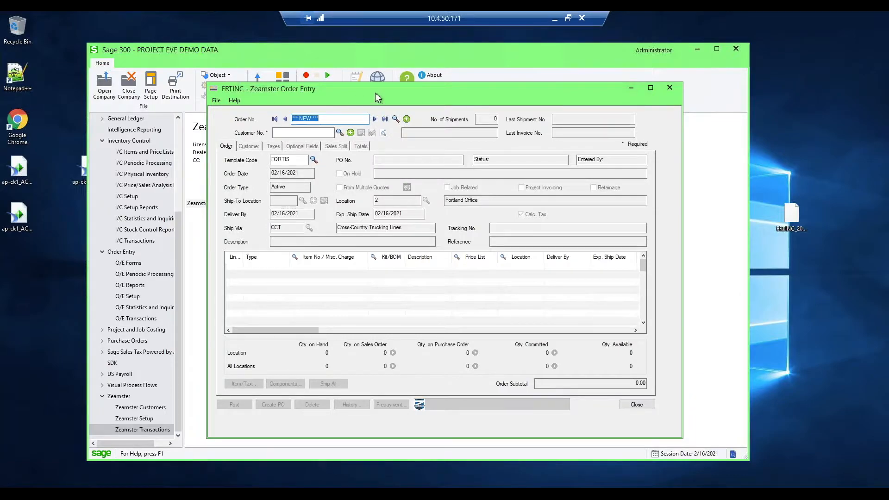
# - Load the existing sales order by its copied order number and display its order details
pyautogui.moveTo(376, 97); pyautogui.dragTo(378, 92)
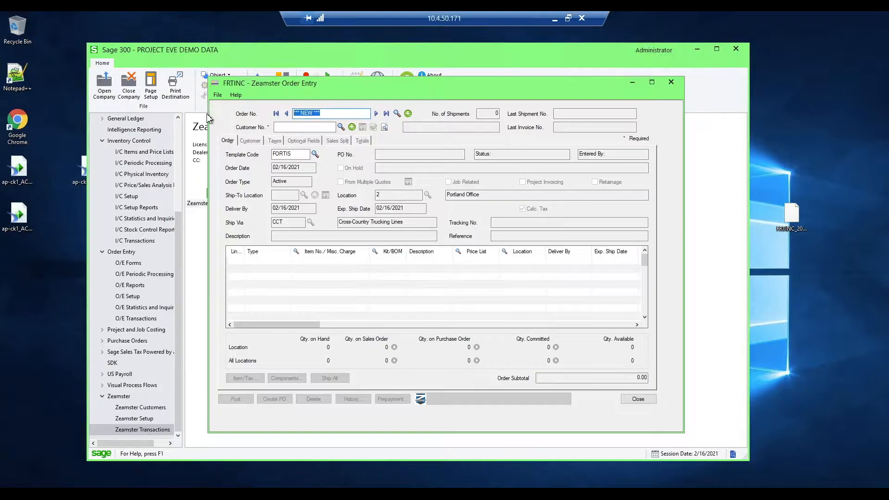
pyautogui.write('PE00000164')
pyautogui.press('Tab')
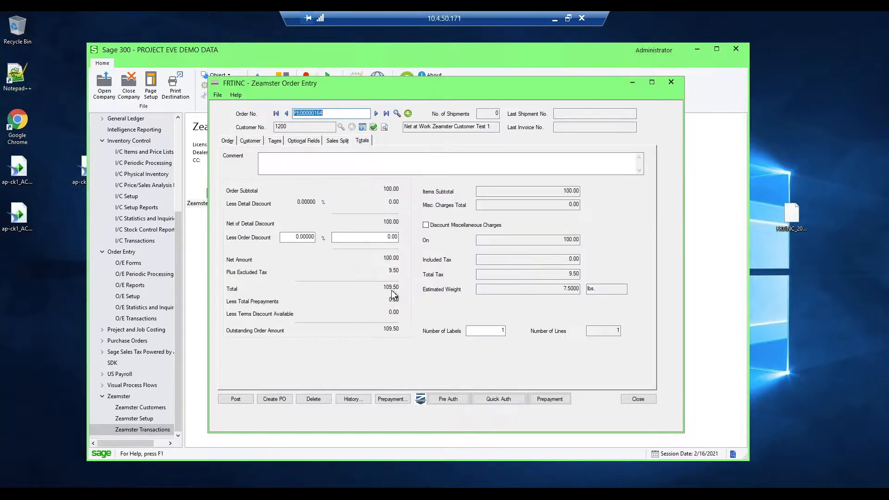
pyautogui.click(227, 141)
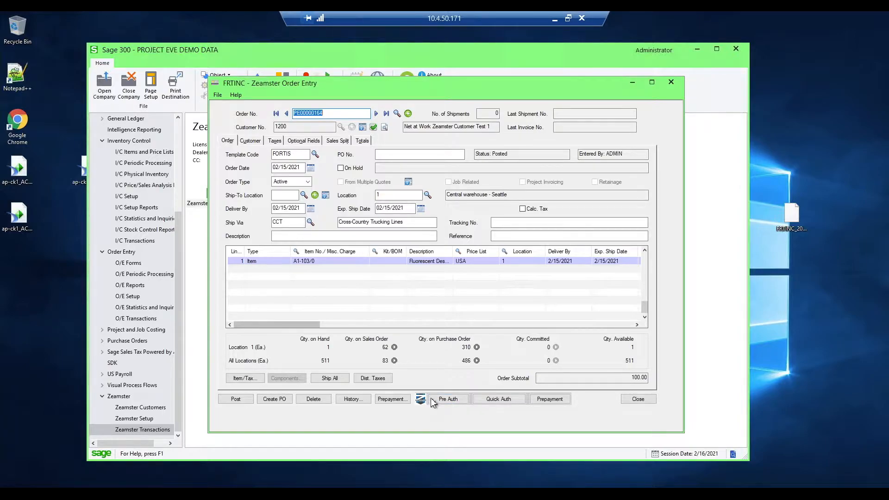
# - Preauthorize the order's full amount on the customer's default vaulted card, then close credit card processing
pyautogui.click(450, 400)
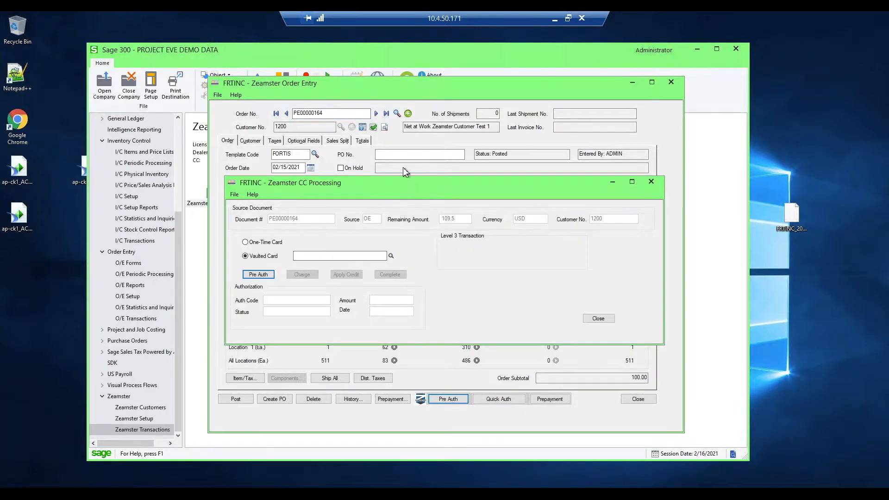
pyautogui.moveTo(393, 184); pyautogui.dragTo(399, 149)
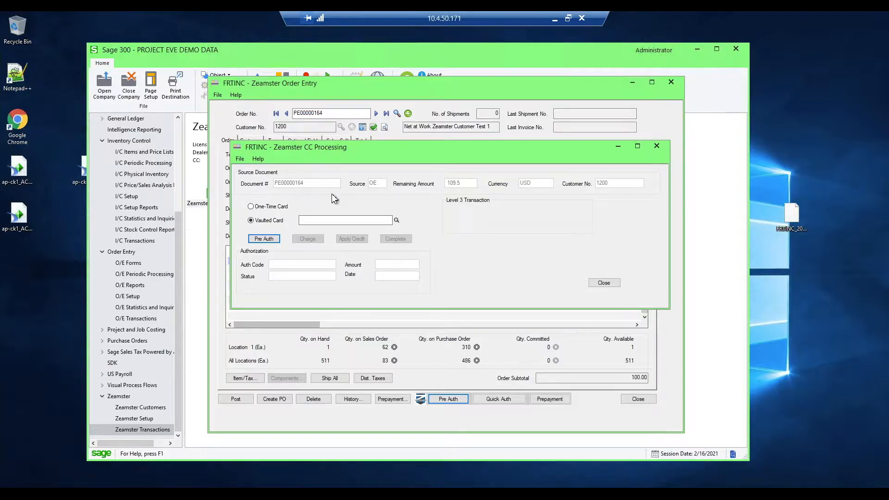
pyautogui.click(306, 220)
pyautogui.click(397, 221)
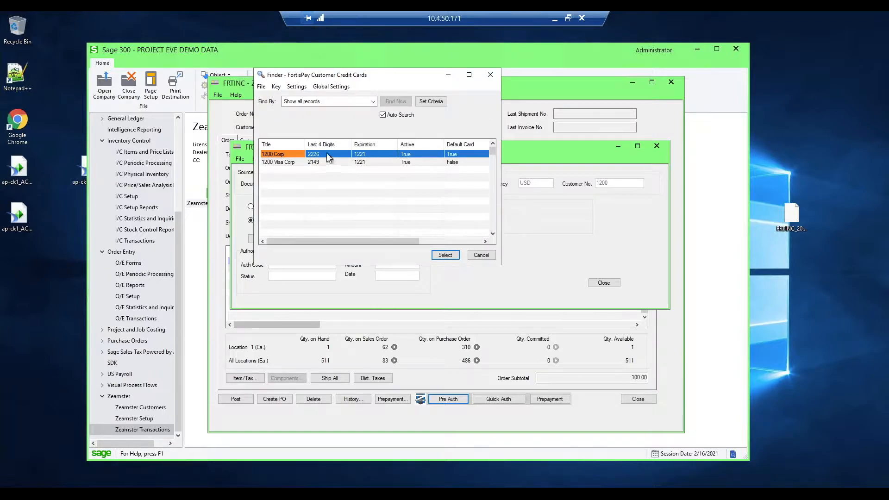
pyautogui.doubleClick(279, 154)
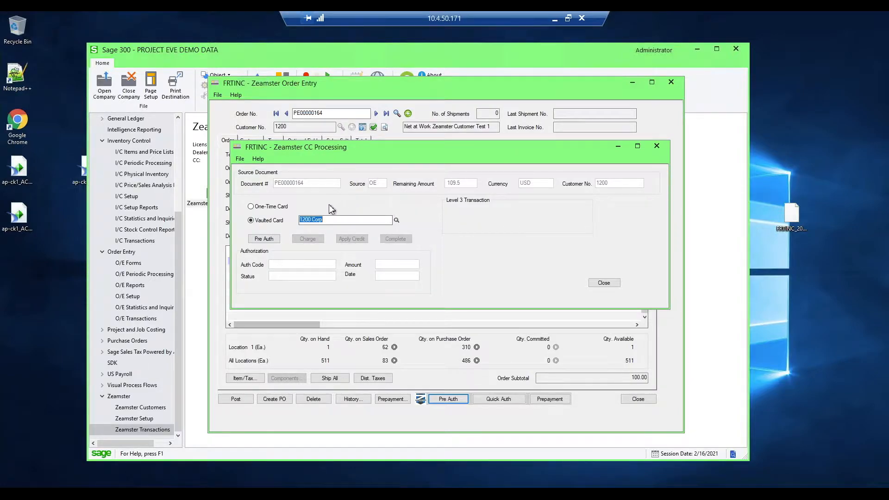
pyautogui.click(261, 241)
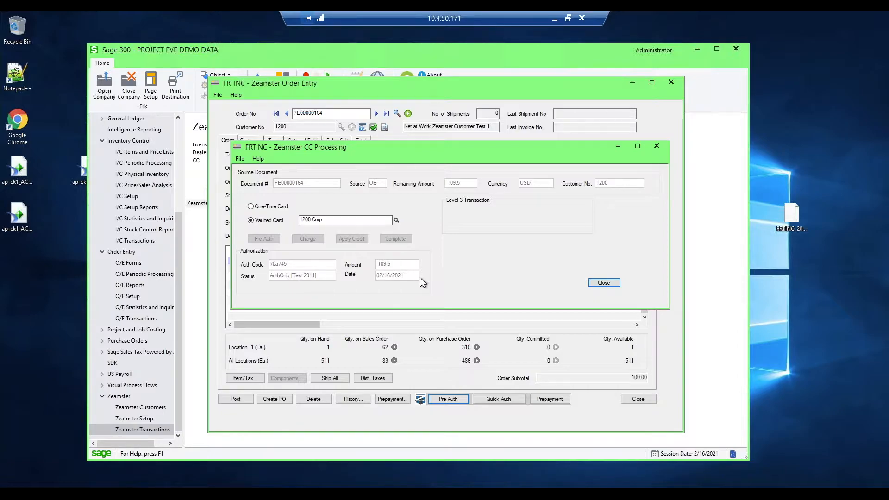
pyautogui.click(607, 284)
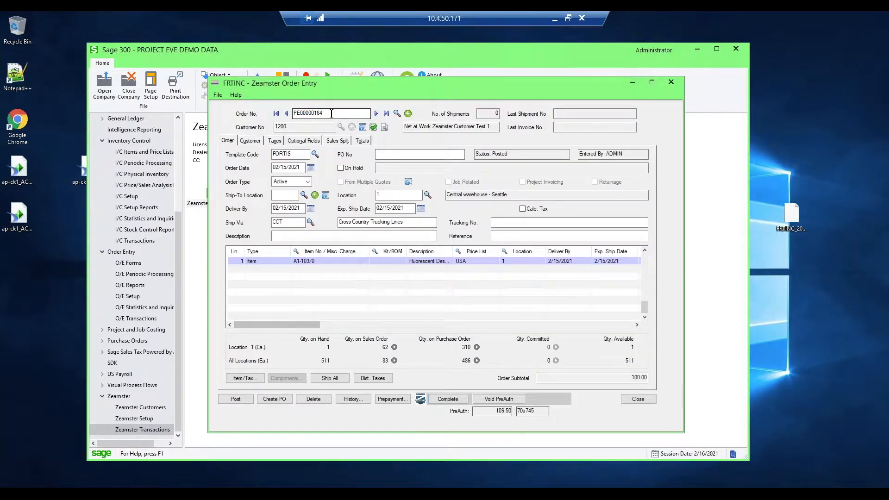
# - Go to the following sales order, review its totals, and preauthorize it with Quick Auth
pyautogui.click(376, 113)
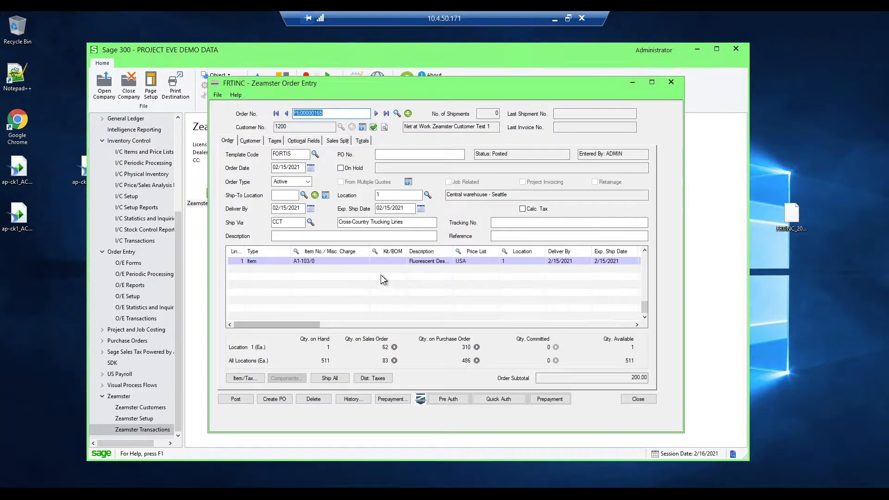
pyautogui.click(289, 126)
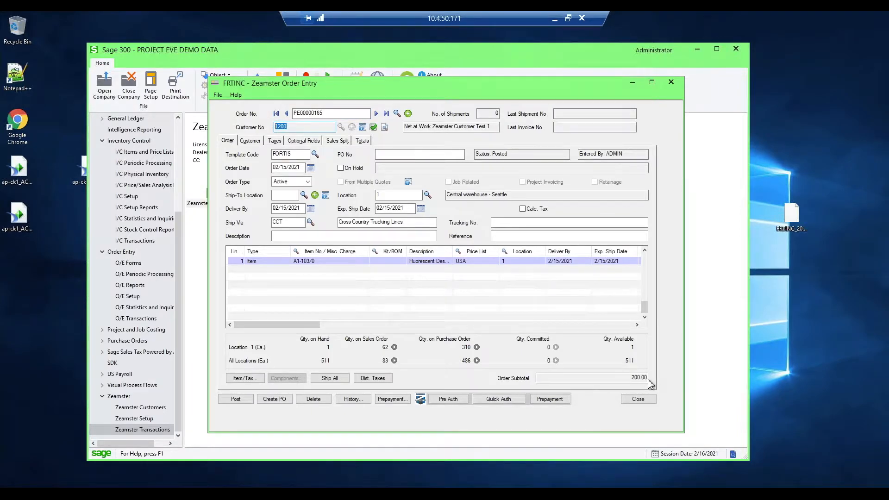
pyautogui.click(362, 142)
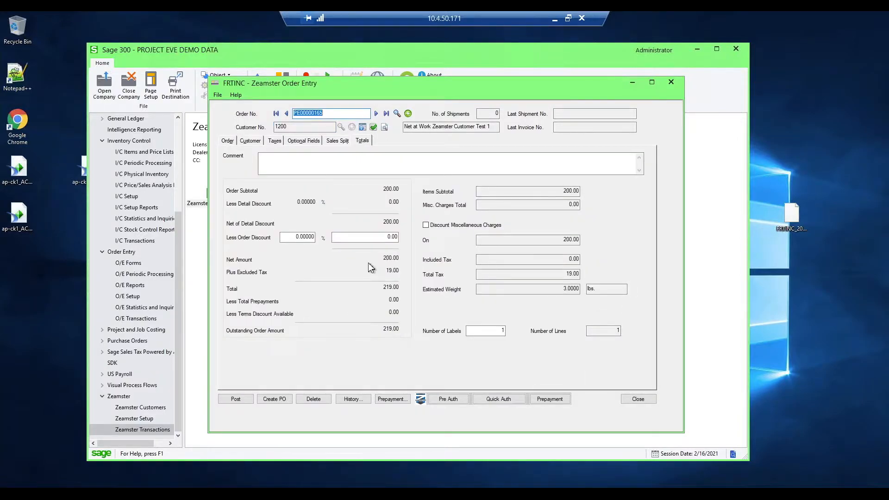
pyautogui.click(228, 140)
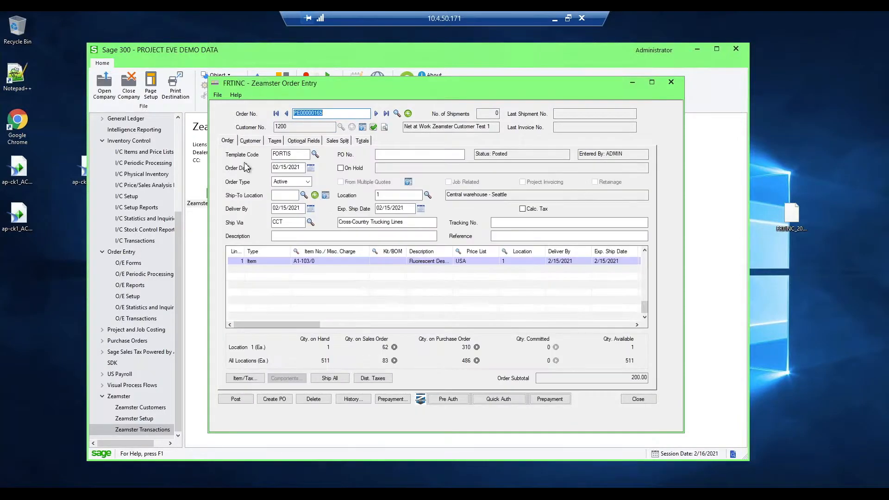
pyautogui.click(498, 399)
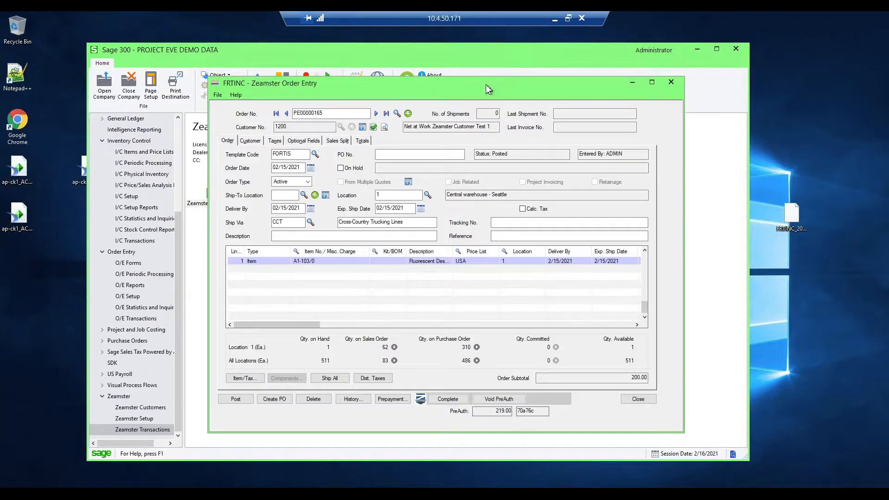
# - Void the preauthorization on the current order and close Zeamster Order Entry
pyautogui.moveTo(481, 81); pyautogui.dragTo(467, 59)
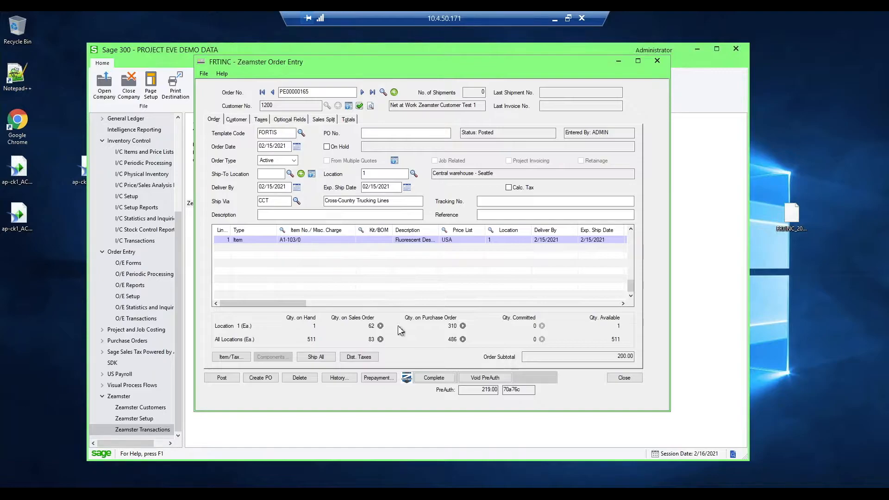
pyautogui.click(484, 378)
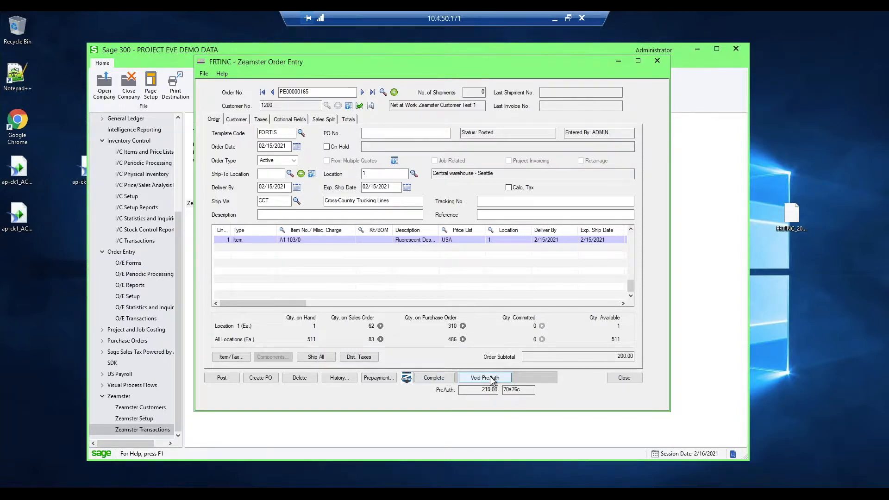
pyautogui.click(323, 94)
pyautogui.click(323, 93)
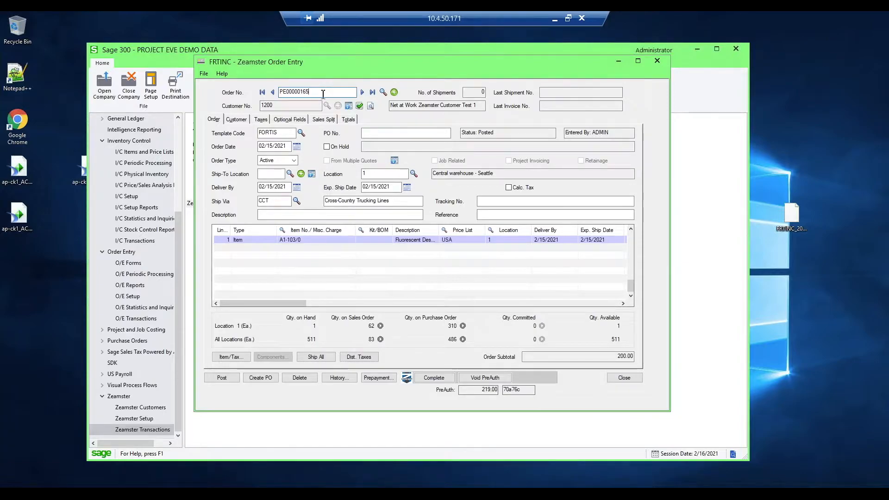
pyautogui.click(497, 379)
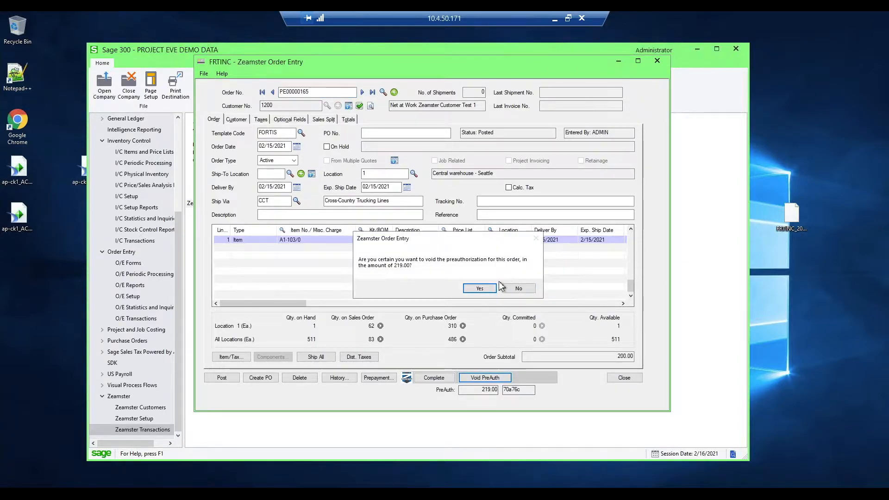
pyautogui.click(479, 289)
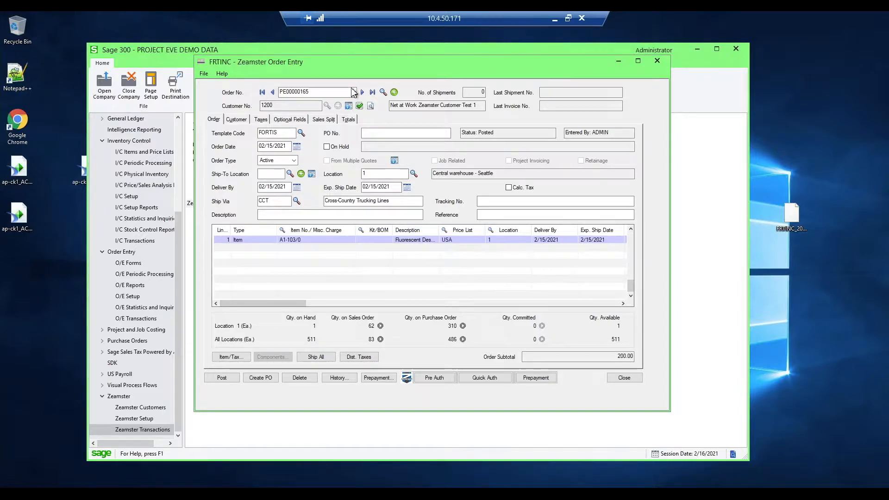
pyautogui.click(622, 378)
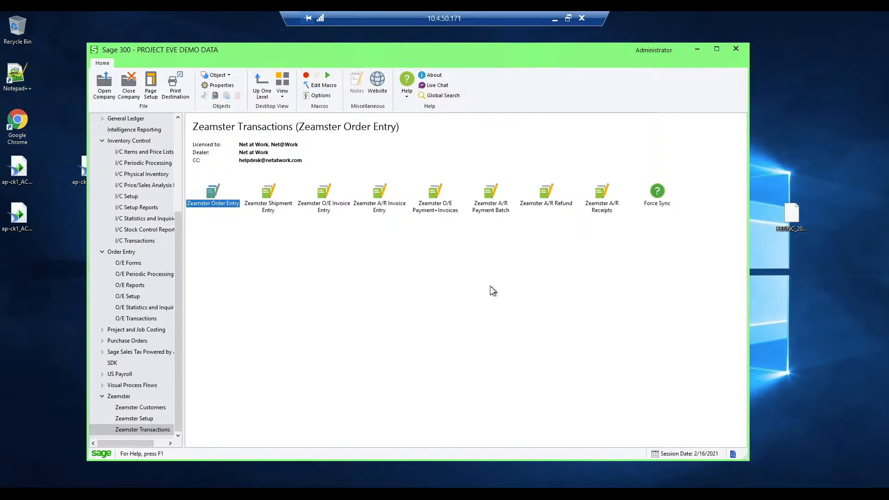
# - In Zeamster O/E Payment+Invoices, load the preauthorized documents for the full default ranges and capture and invoice them
pyautogui.doubleClick(437, 210)
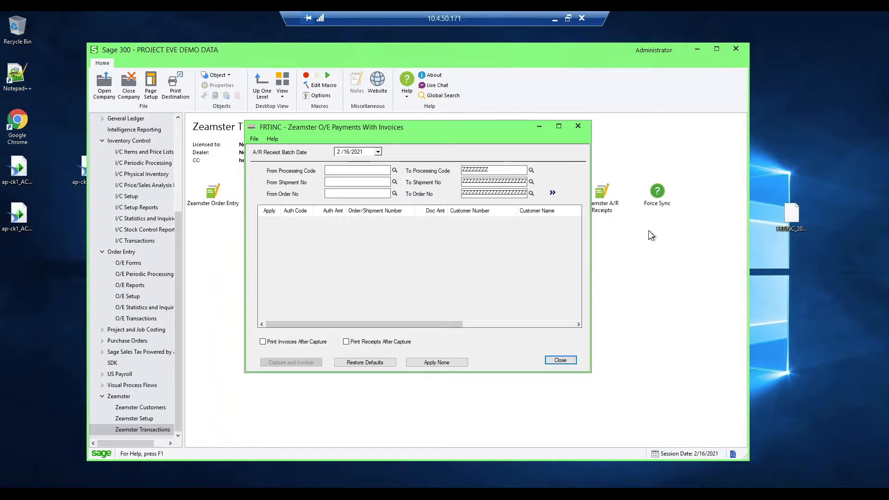
pyautogui.click(552, 193)
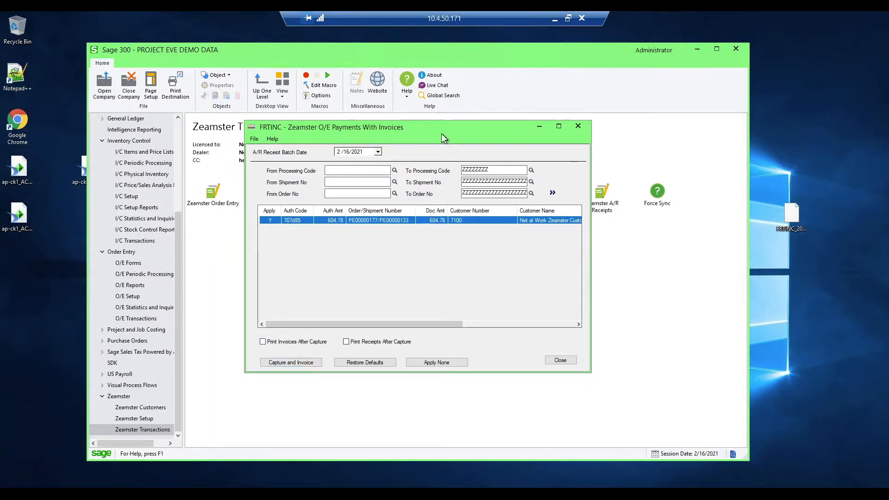
pyautogui.click(287, 362)
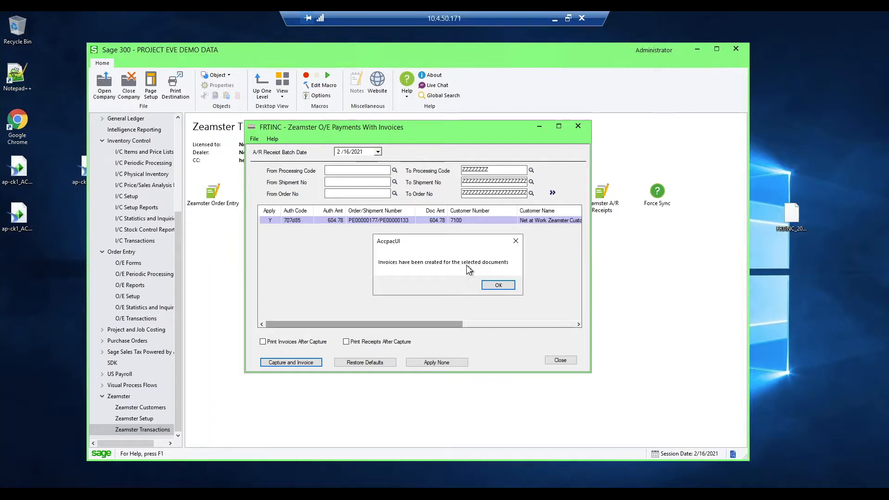
pyautogui.click(494, 287)
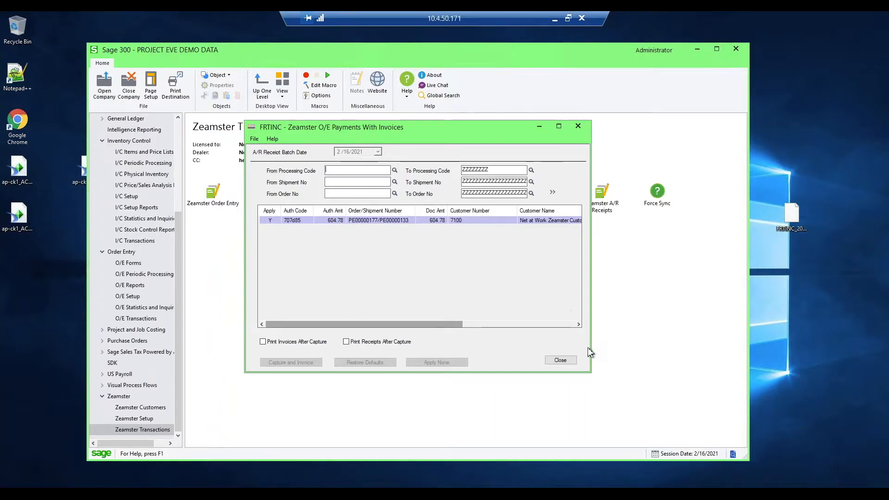
pyautogui.click(560, 361)
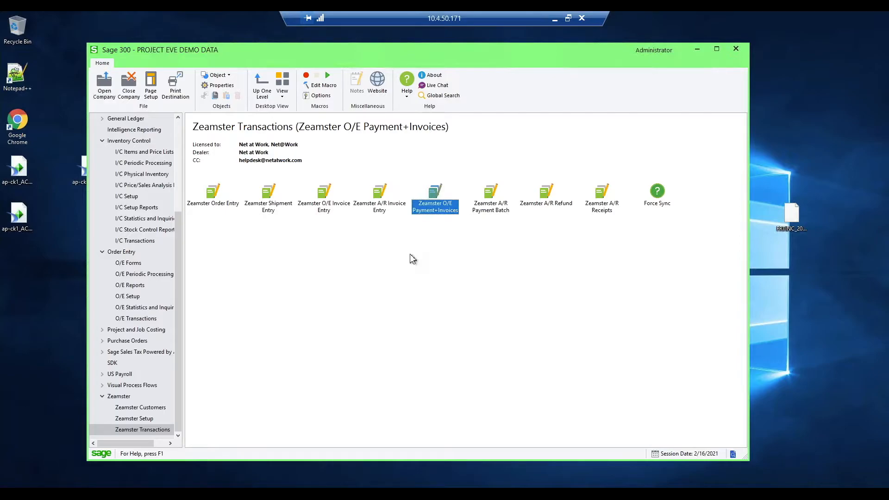
# - Open Zeamster A/R Receipts and load receipt batch 134
pyautogui.click(603, 208)
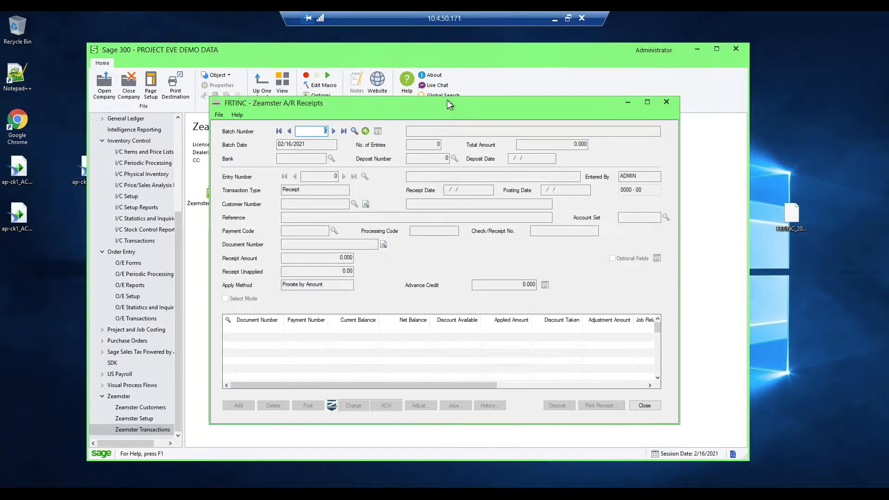
pyautogui.moveTo(453, 107); pyautogui.dragTo(427, 82)
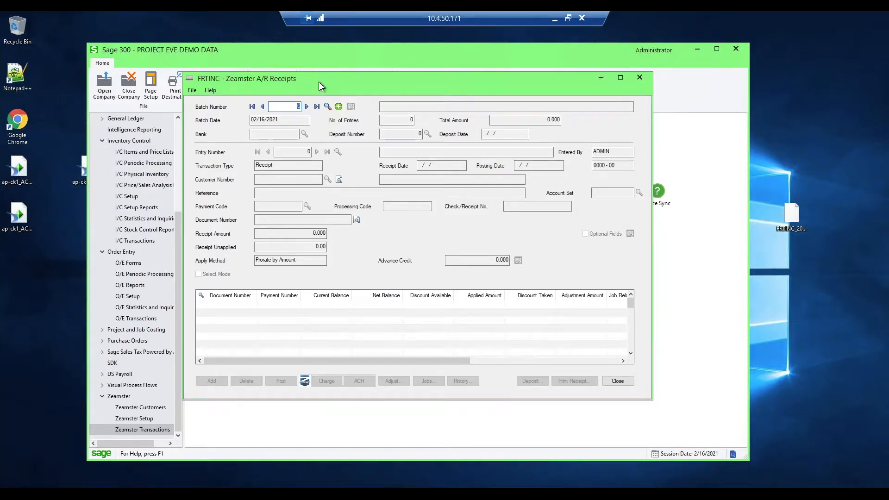
pyautogui.click(338, 107)
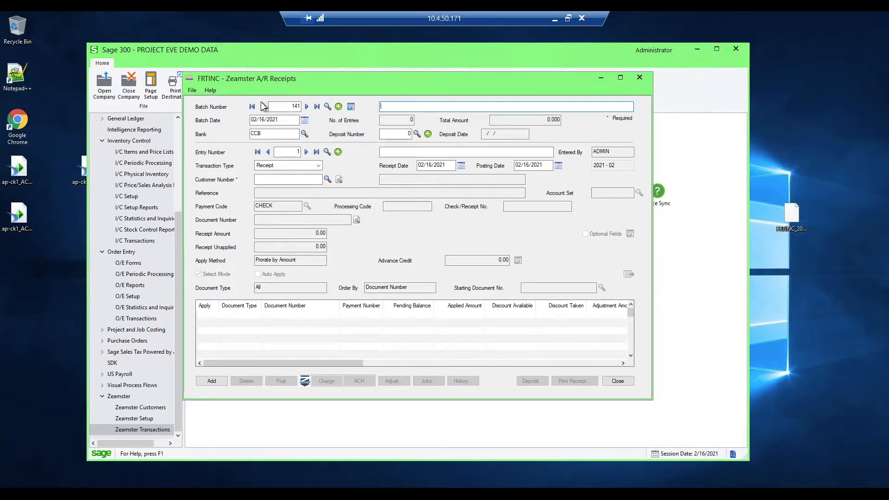
pyautogui.click(284, 106)
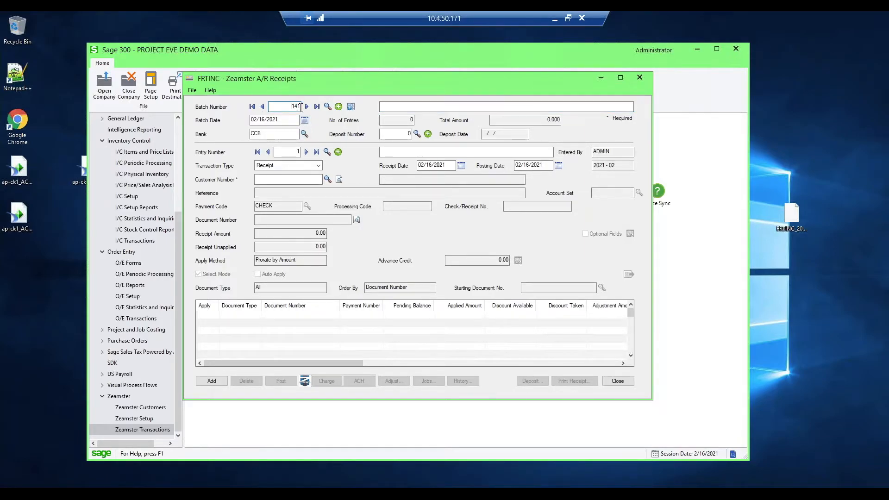
pyautogui.write('134')
pyautogui.press('Tab')
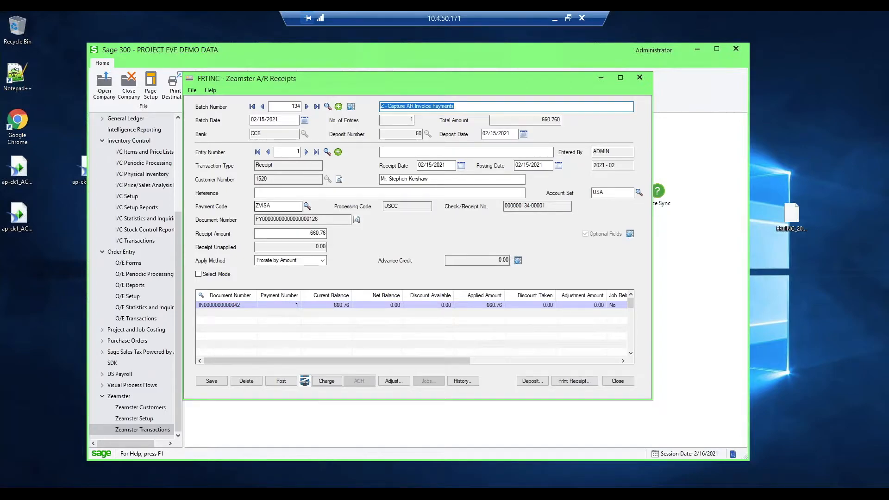
# - Review the batch's last receipt entry, then charge its full amount to the customer's vaulted Corporate Card and close credit card processing
pyautogui.click(317, 152)
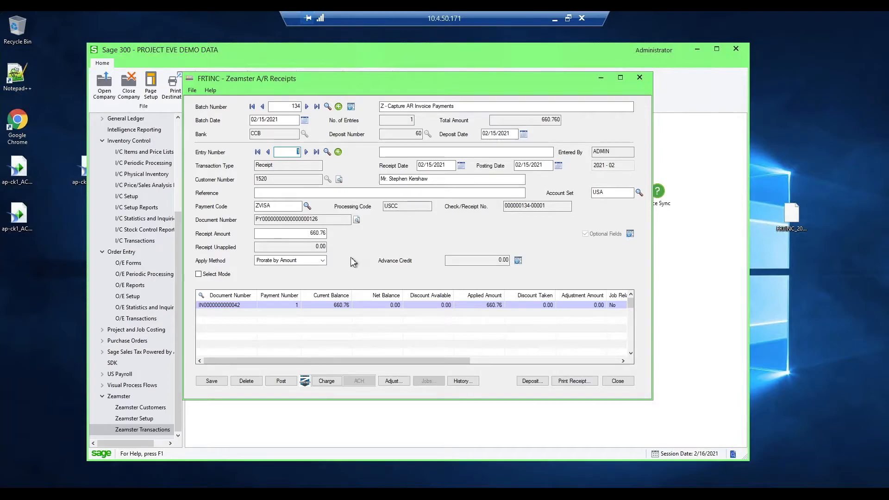
pyautogui.click(329, 304)
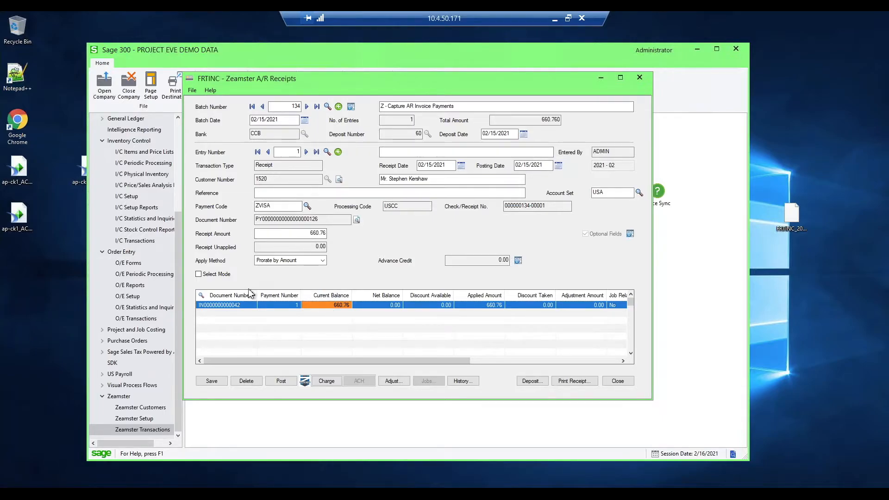
pyautogui.click(268, 207)
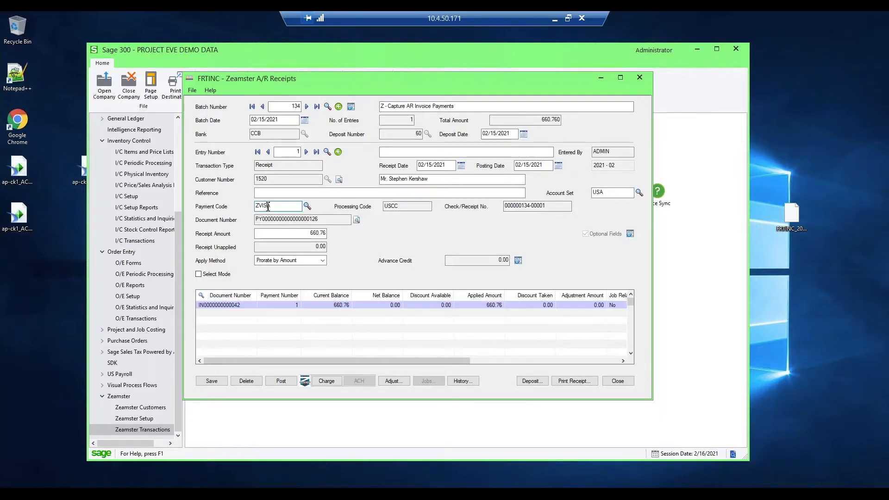
pyautogui.click(234, 306)
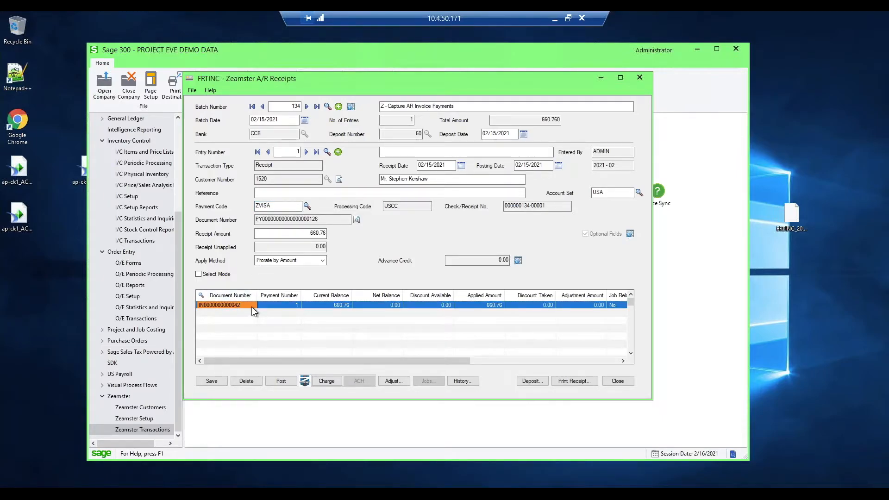
pyautogui.click(336, 306)
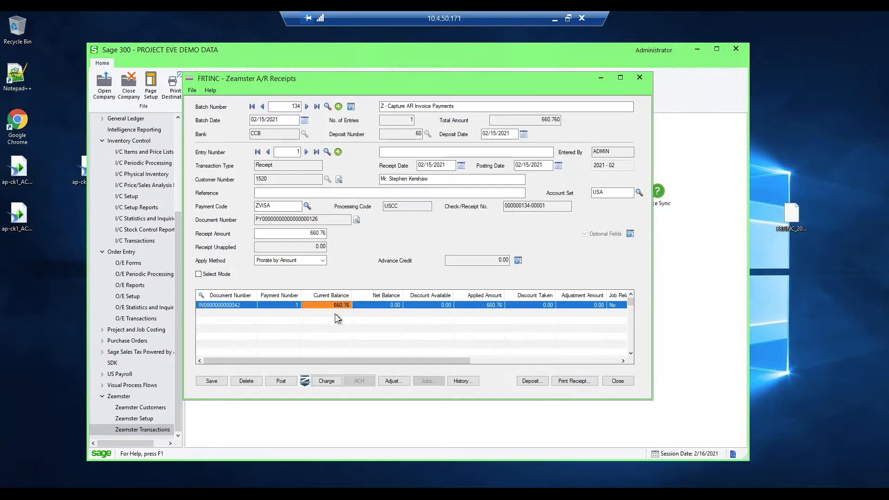
pyautogui.click(327, 381)
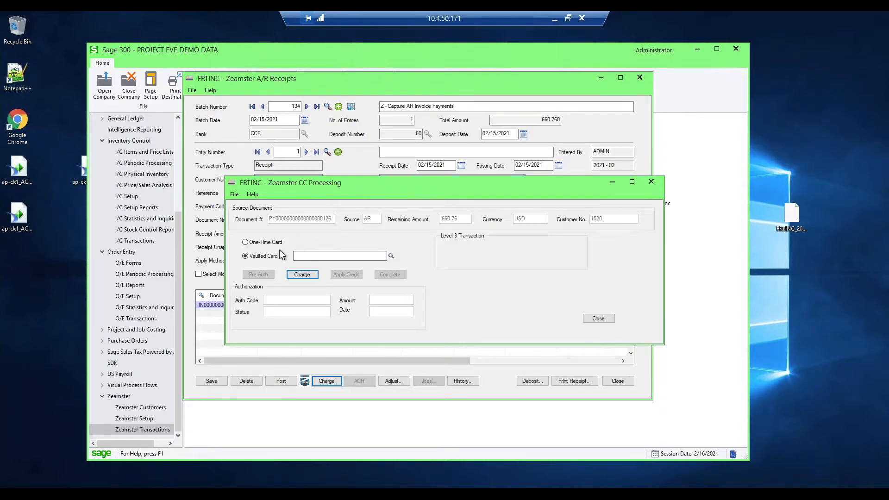
pyautogui.click(391, 256)
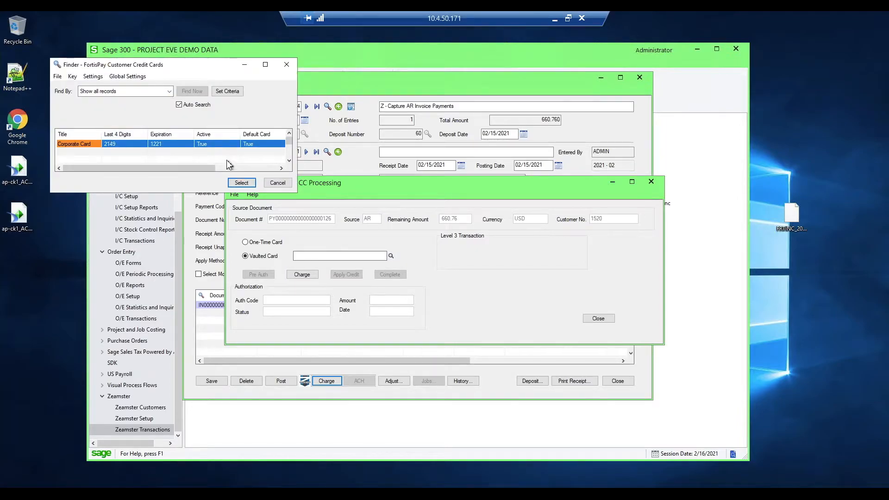
pyautogui.click(242, 183)
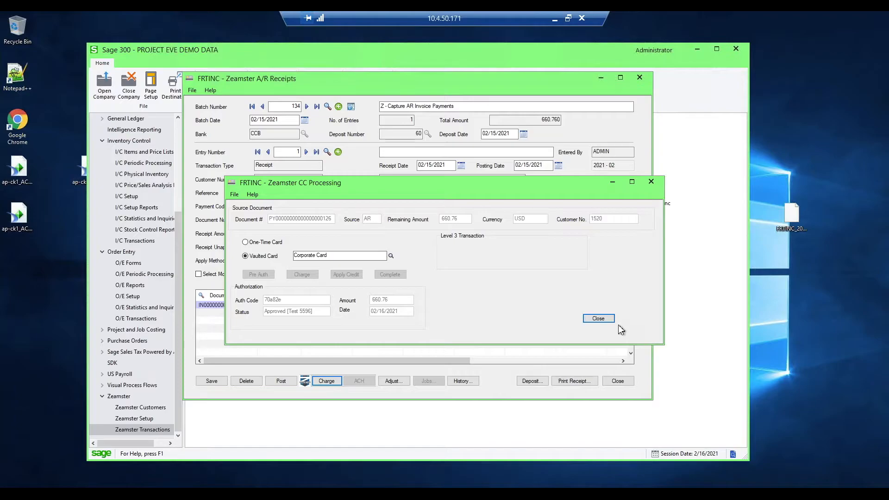
pyautogui.click(598, 318)
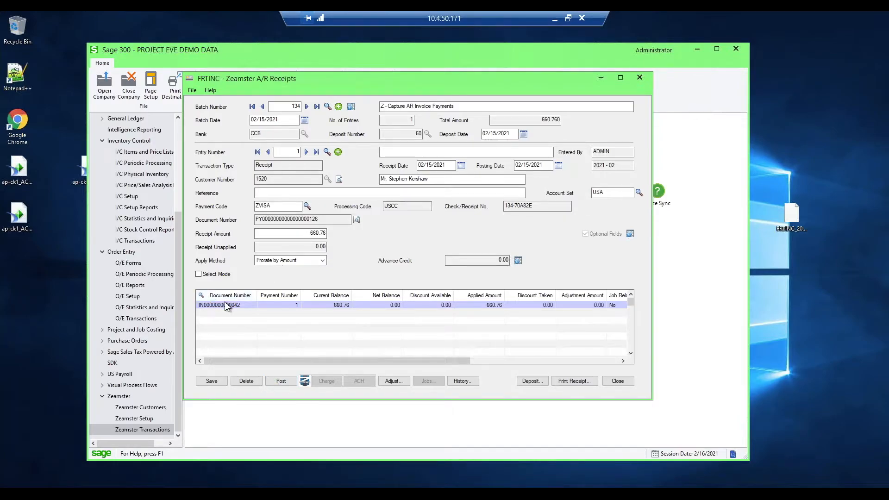
# - Post receipt batch 134 although it is not set to Ready To Post, and close Zeamster A/R Receipts
pyautogui.click(286, 380)
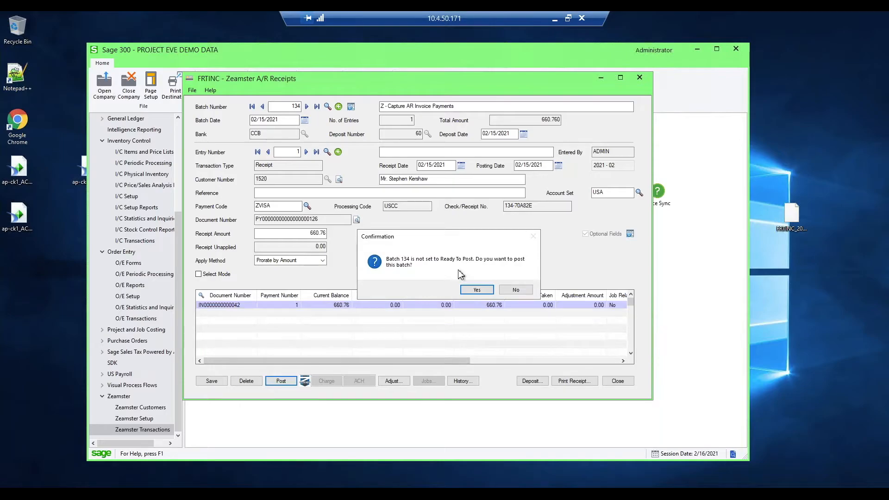
pyautogui.click(478, 289)
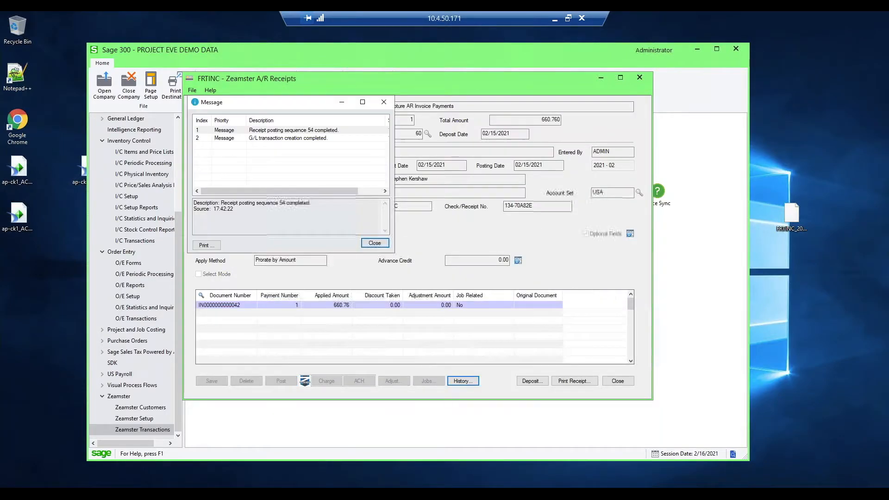
pyautogui.click(387, 244)
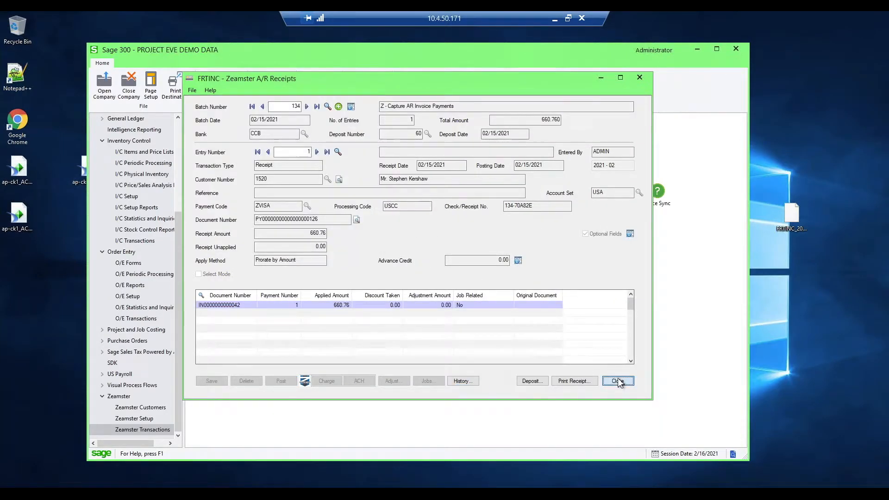
pyautogui.click(618, 381)
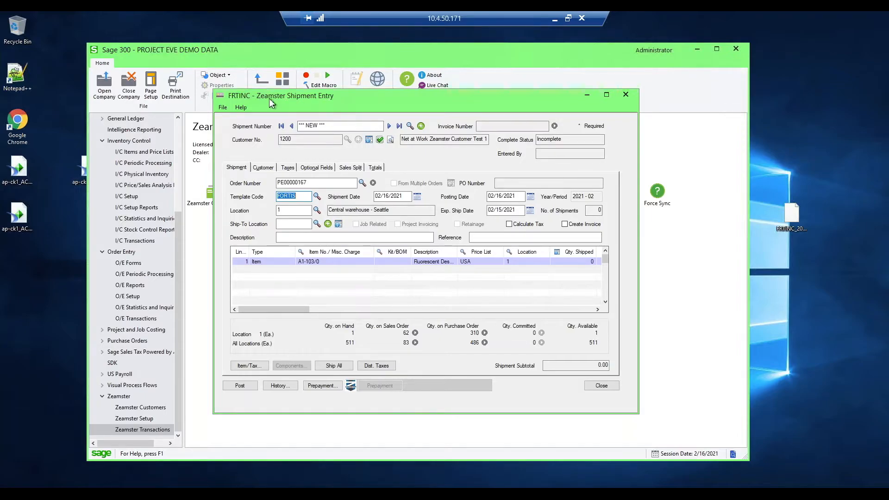
# - Ship all items of the order loaded in Zeamster Shipment Entry, and post the shipment without printing the picking slip
pyautogui.moveTo(383, 104); pyautogui.dragTo(386, 97)
pyautogui.click(323, 174)
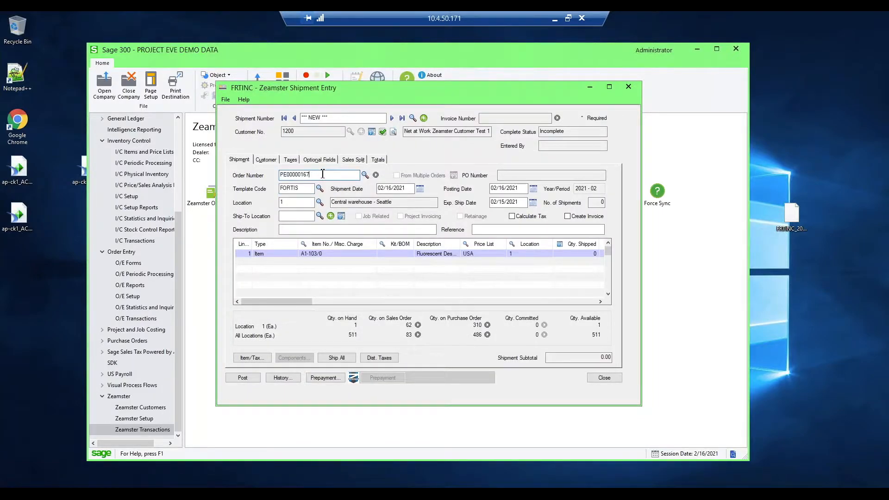
pyautogui.click(337, 358)
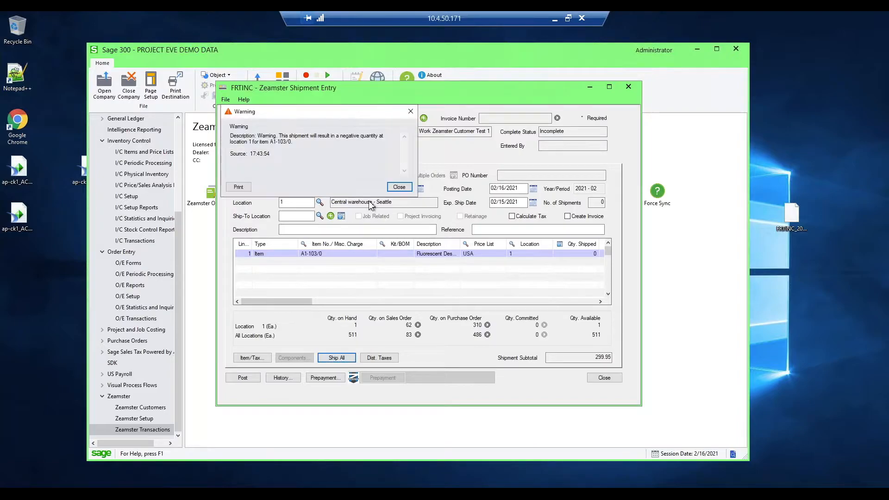
pyautogui.click(394, 192)
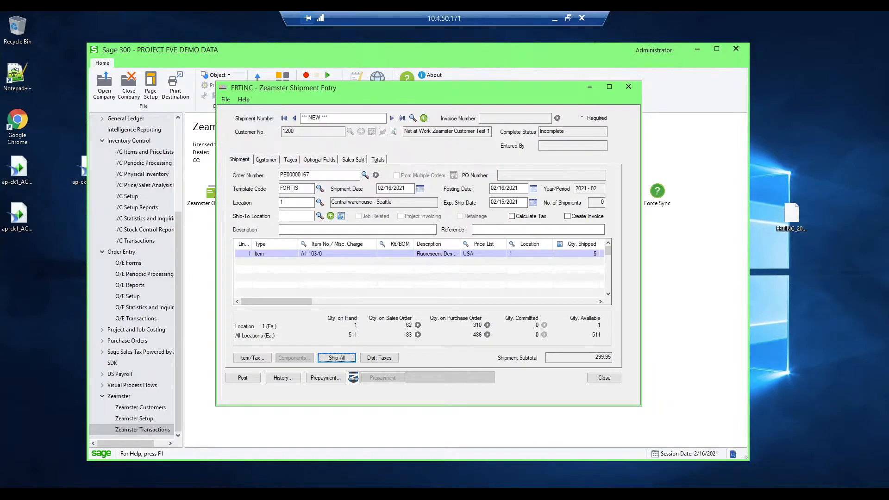
pyautogui.click(243, 382)
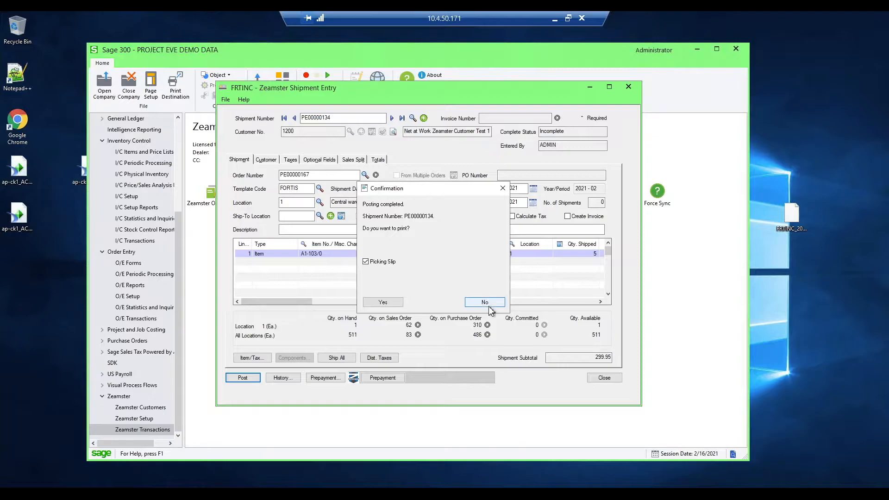
pyautogui.click(488, 301)
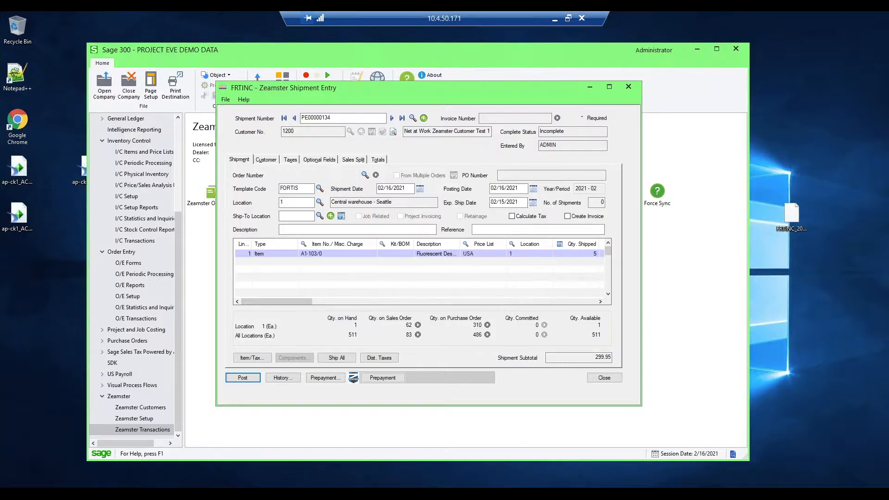
pyautogui.click(604, 378)
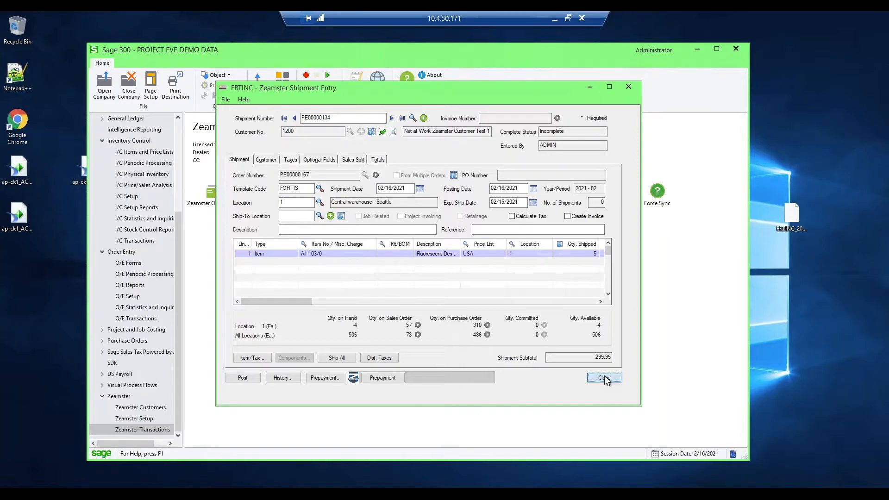
# - In Zeamster Invoice Entry, start a new invoice from the shipment just posted and review its totals
pyautogui.click(322, 208)
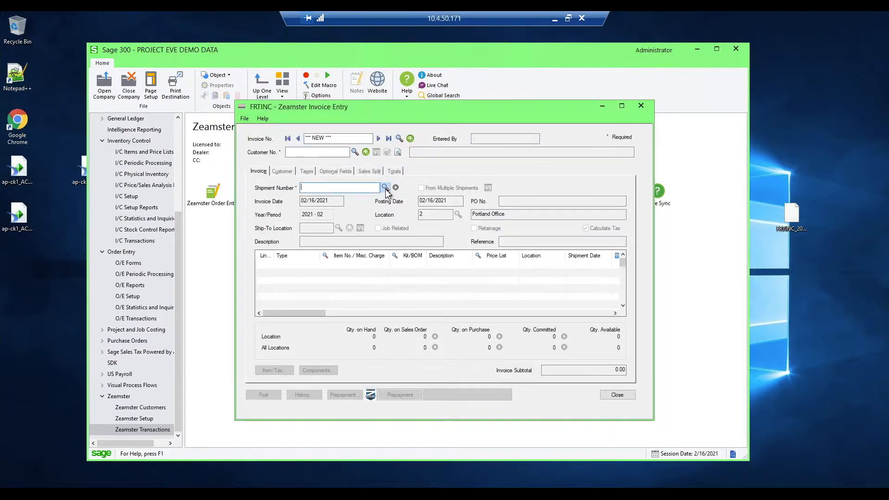
pyautogui.click(385, 187)
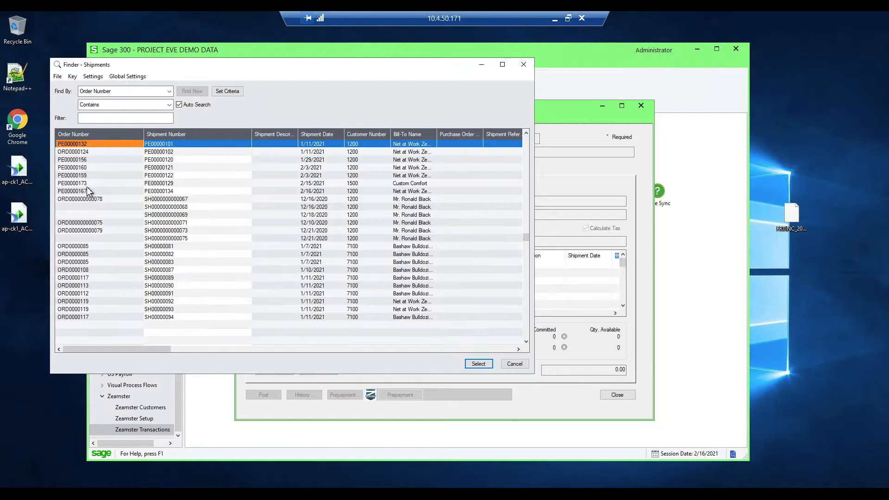
pyautogui.doubleClick(96, 191)
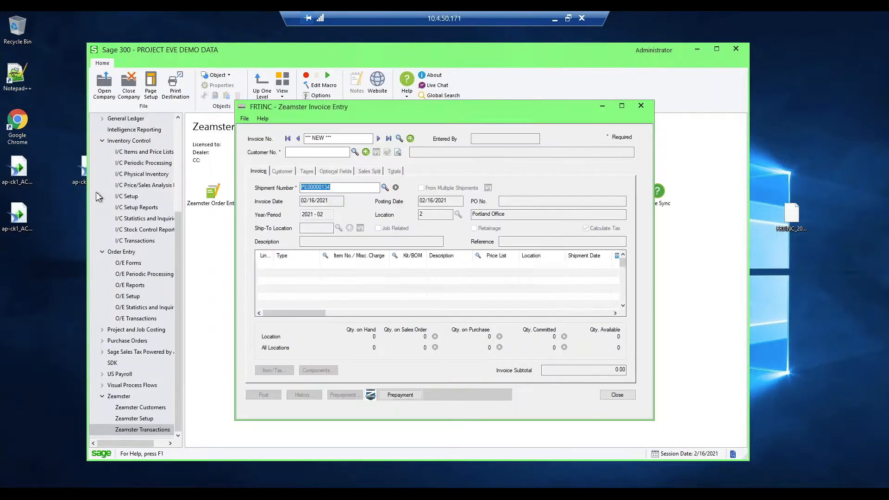
pyautogui.moveTo(432, 118); pyautogui.dragTo(398, 97)
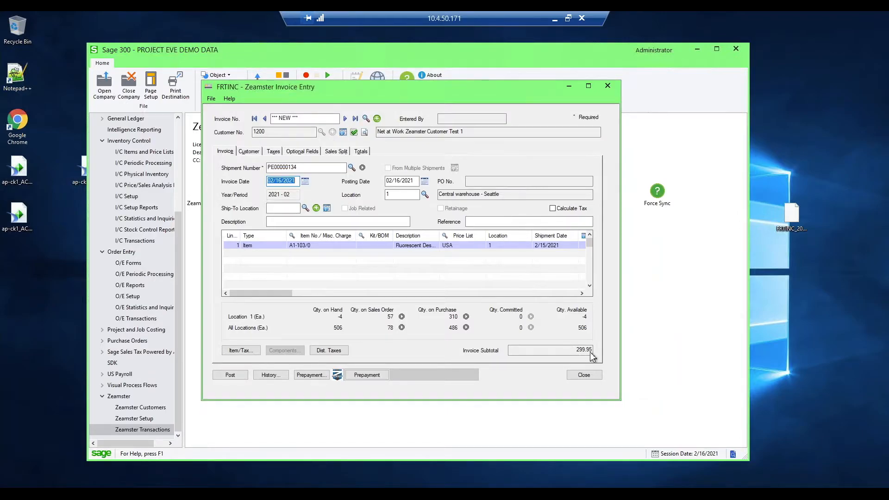
pyautogui.click(361, 150)
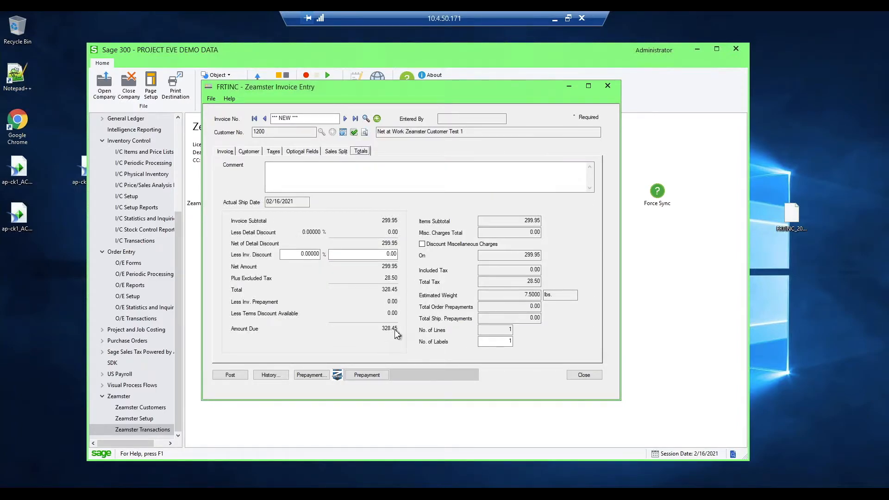
pyautogui.click(232, 151)
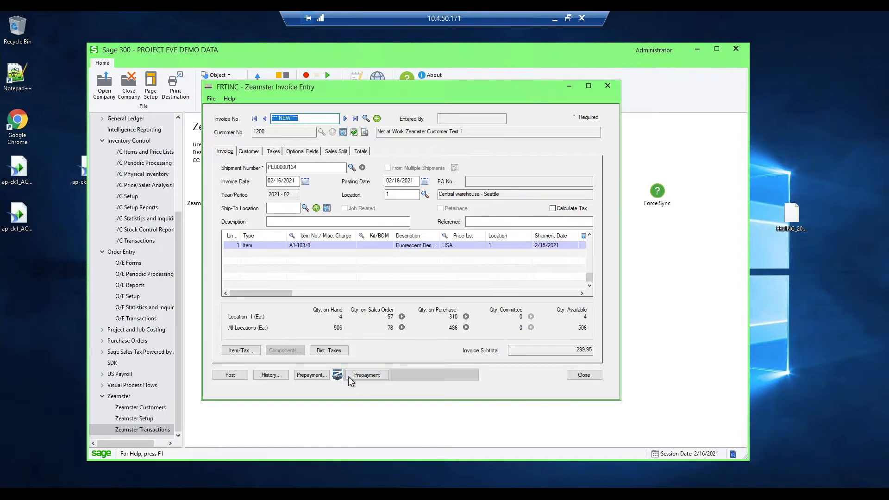
# - Open the Zeamster O/E Prepayment for the invoice and create a new receipt batch
pyautogui.click(366, 375)
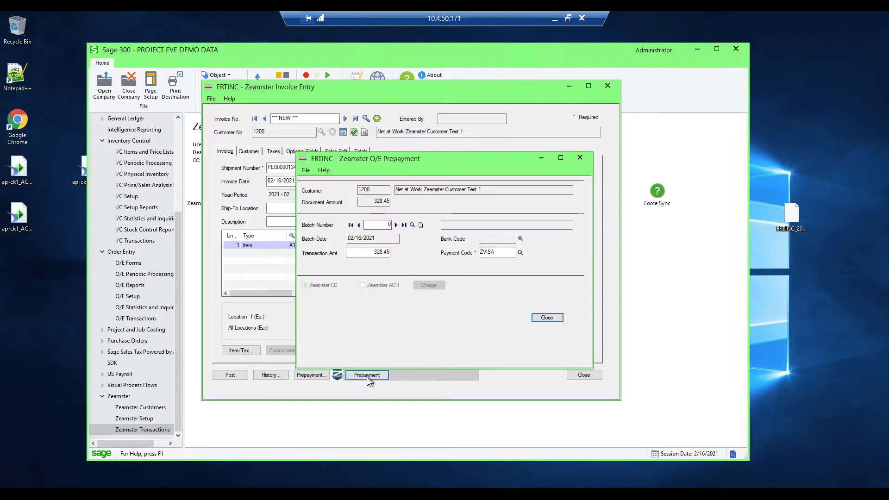
pyautogui.moveTo(418, 162); pyautogui.dragTo(418, 130)
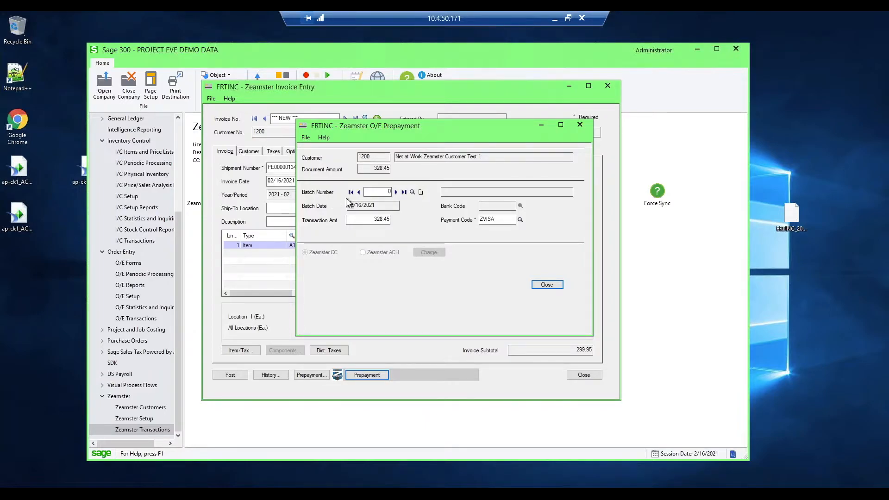
pyautogui.click(421, 192)
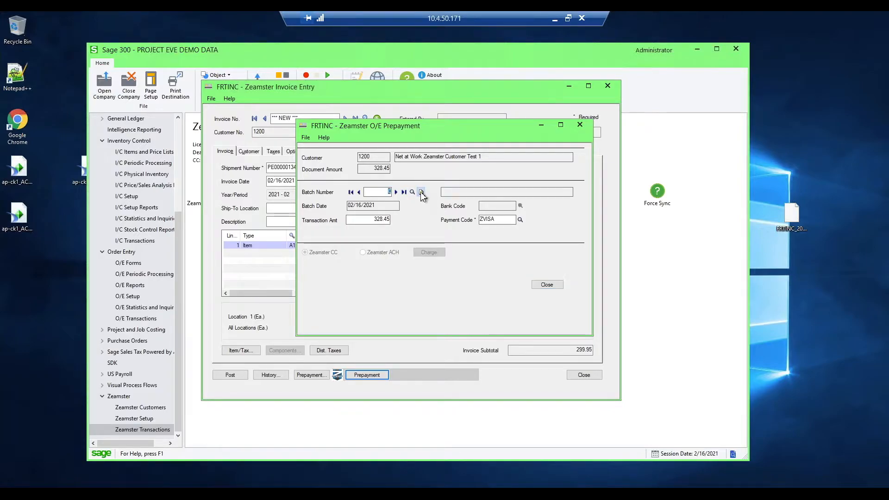
pyautogui.press('Tab')
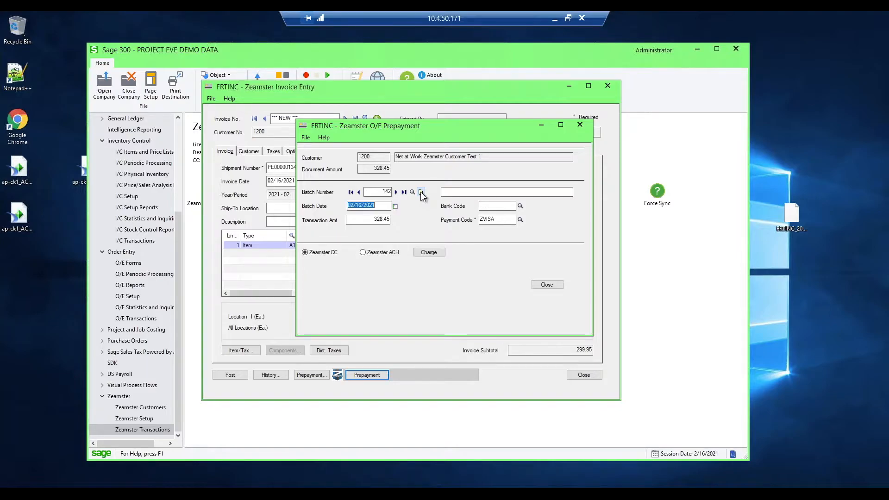
# - Describe the new receipt batch as "Zeamster payments for 02/17" and set its bank code to CCB
pyautogui.click(456, 191)
pyautogui.write('Zeamst')
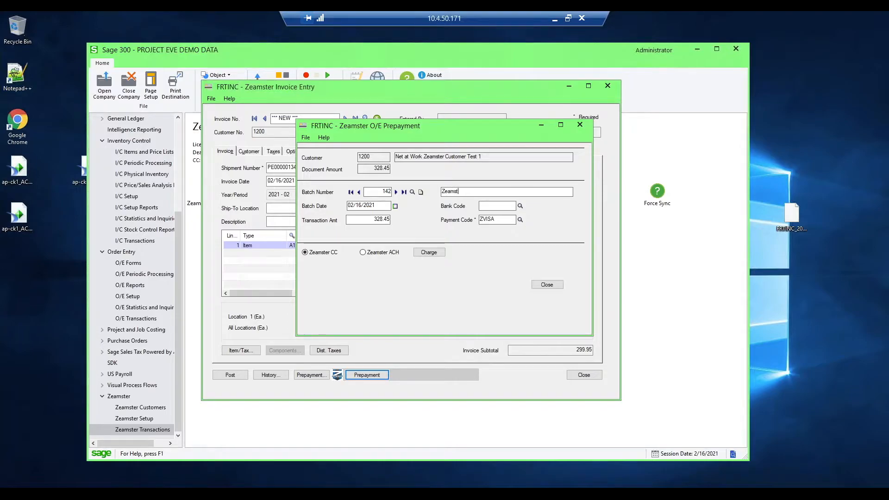
pyautogui.write('er')
pyautogui.press('BackSpace')
pyautogui.write('payments do')
pyautogui.press('BackSpace')
pyautogui.write('for 02')
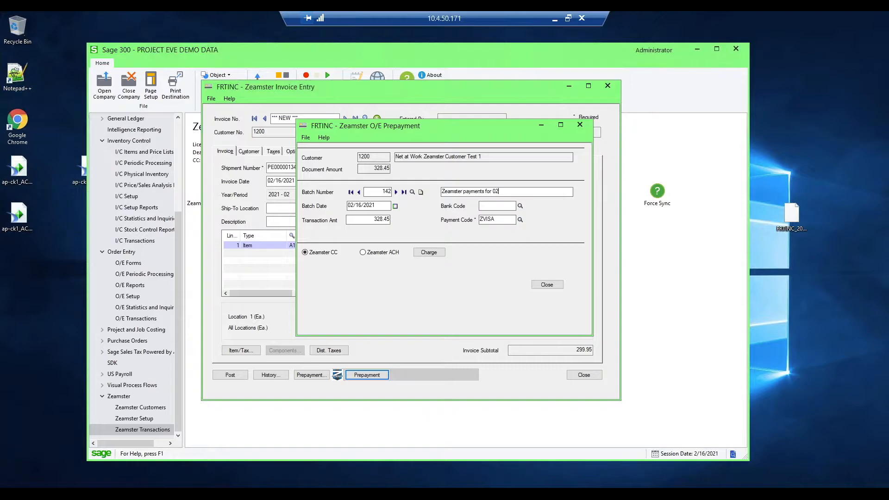
pyautogui.write('/17')
pyautogui.click(519, 205)
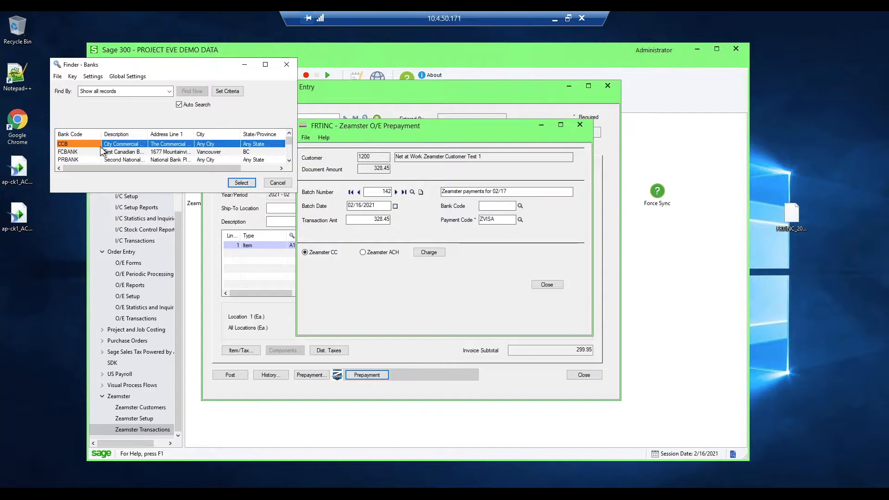
pyautogui.doubleClick(122, 146)
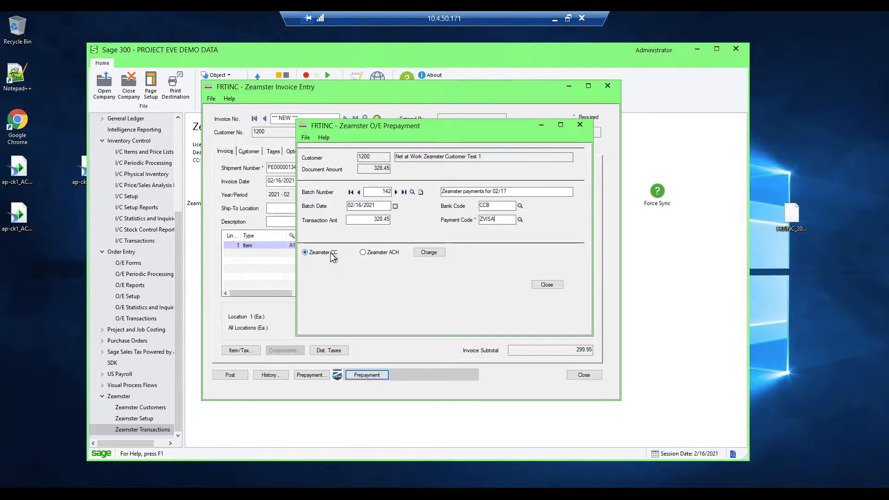
# - Charge the invoice prepayment to a one-time card through the third listed terminal, and close the card processing and prepayment windows
pyautogui.click(428, 250)
pyautogui.moveTo(420, 192); pyautogui.dragTo(430, 150)
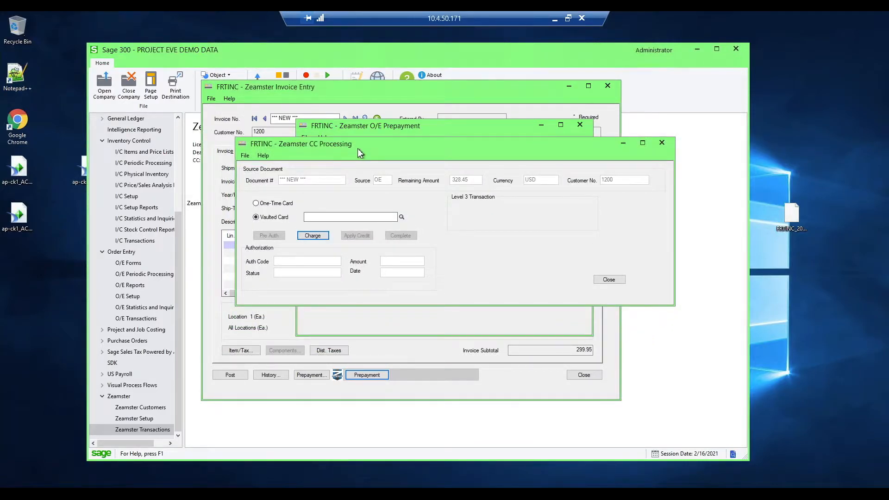
pyautogui.click(262, 206)
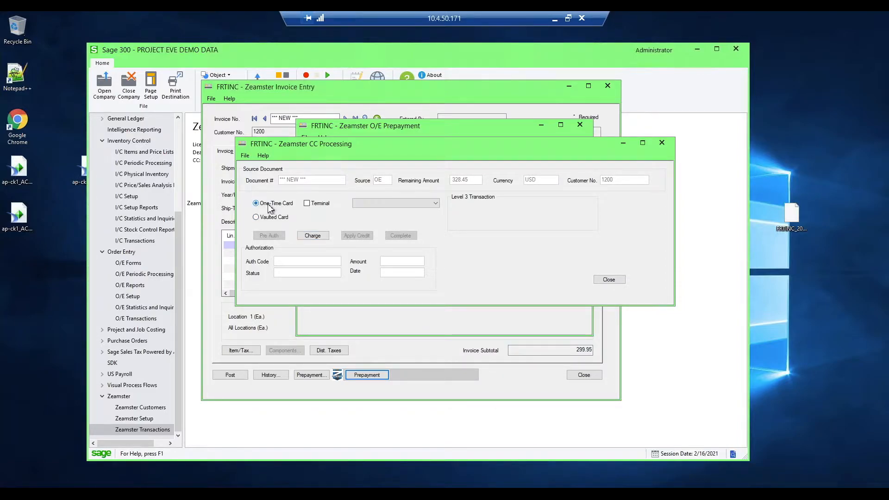
pyautogui.click(307, 204)
pyautogui.click(390, 203)
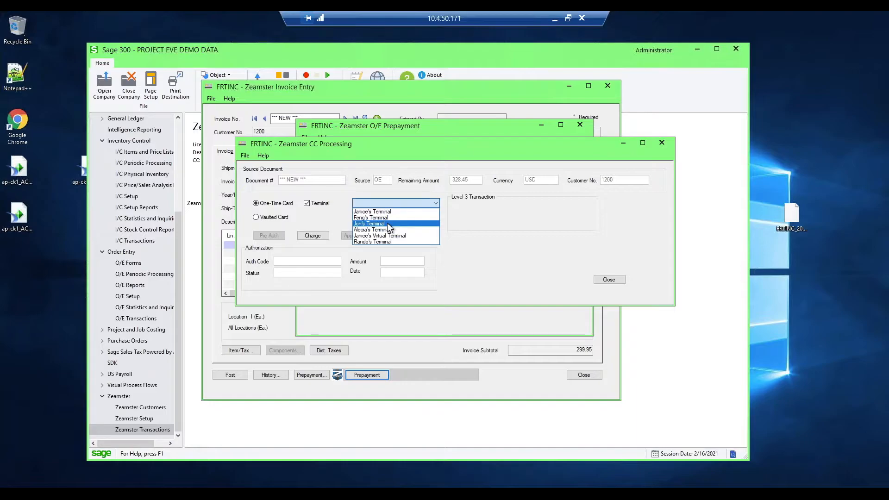
pyautogui.click(387, 224)
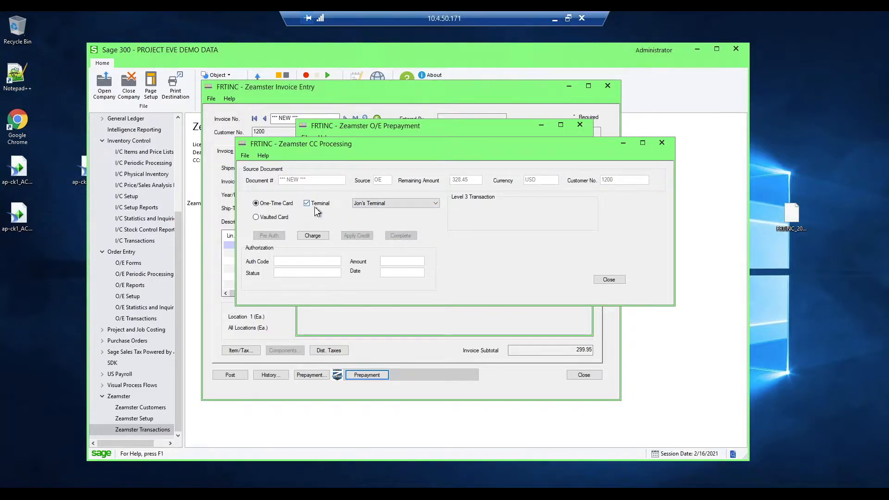
pyautogui.click(313, 236)
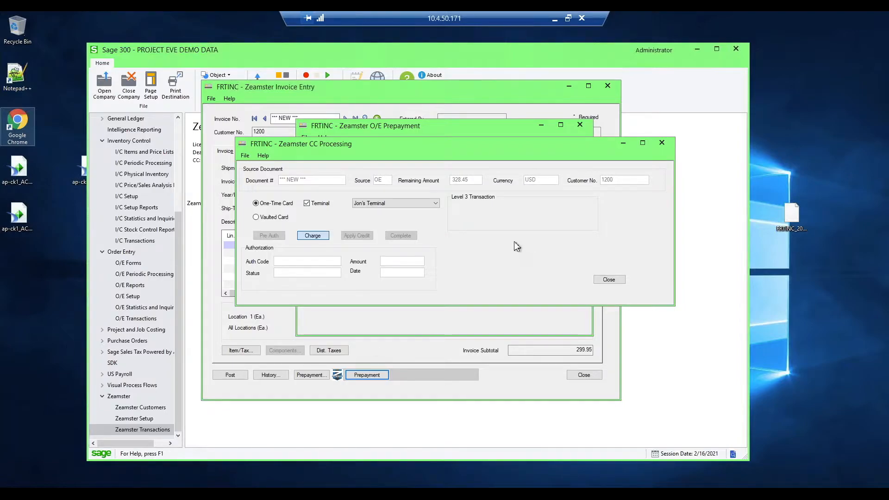
pyautogui.click(609, 279)
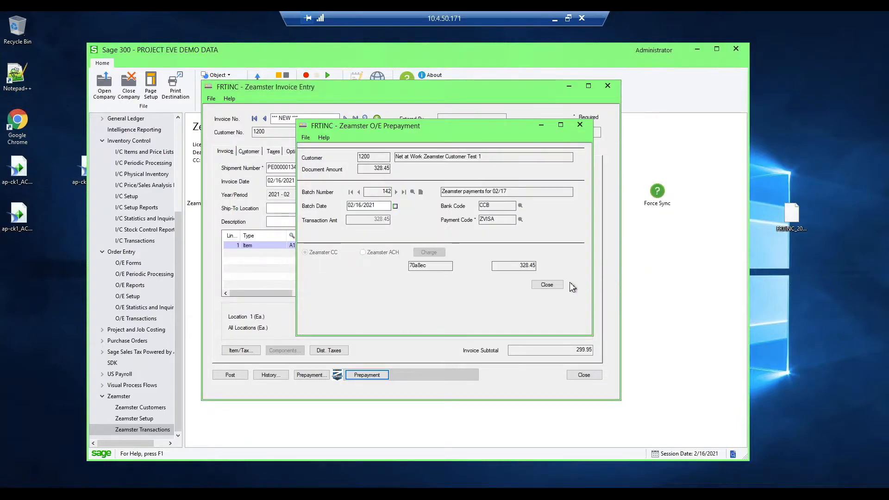
pyautogui.click(546, 285)
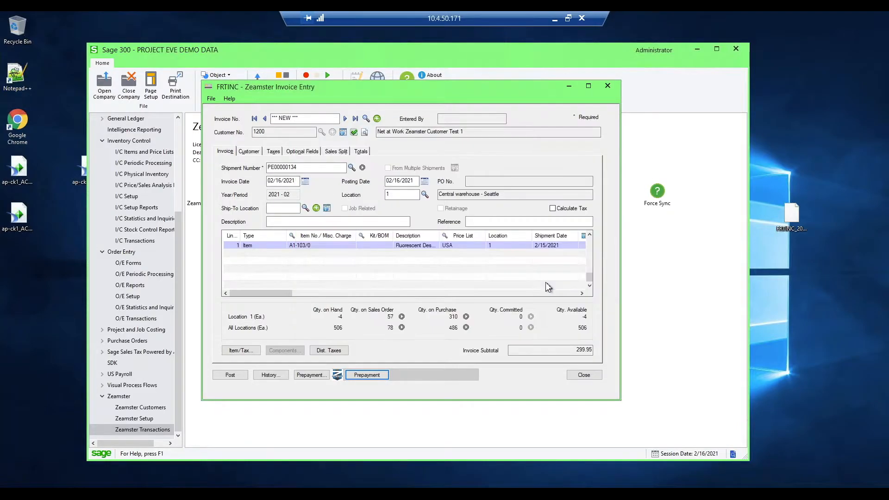
# - Post the invoice without printing the invoice or prepayment receipt, and close Zeamster Invoice Entry
pyautogui.click(230, 374)
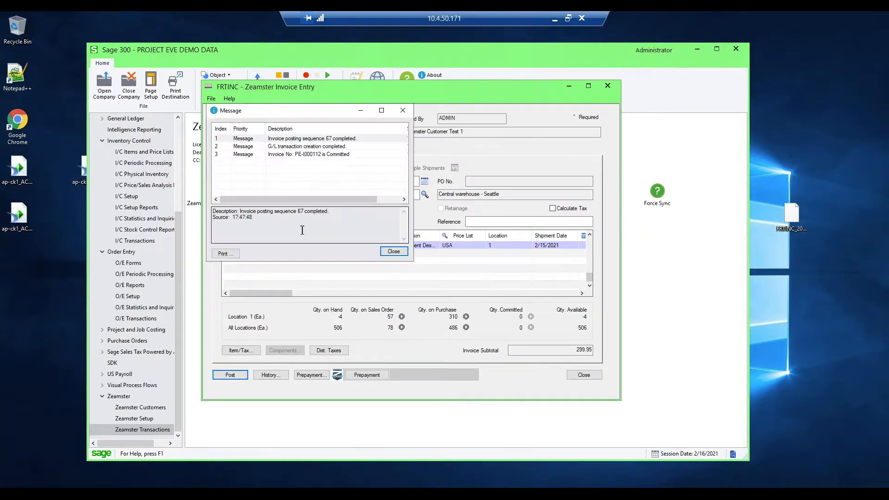
pyautogui.click(392, 251)
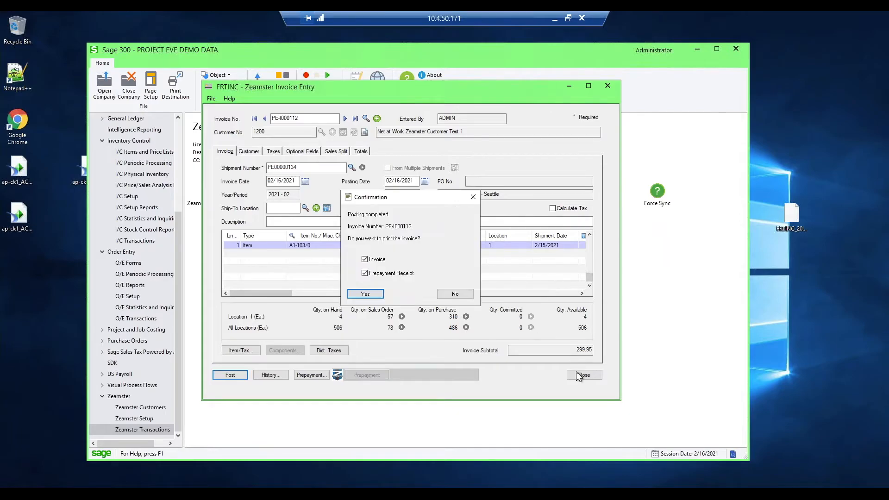
pyautogui.click(458, 295)
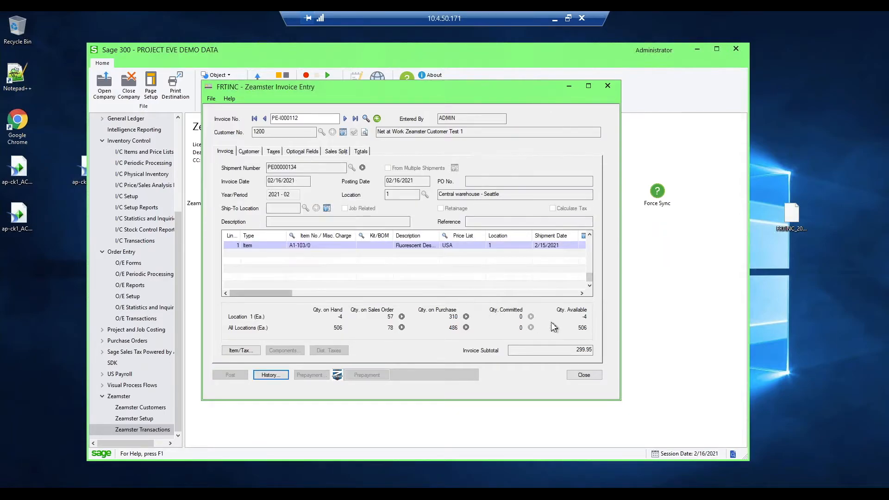
pyautogui.click(583, 375)
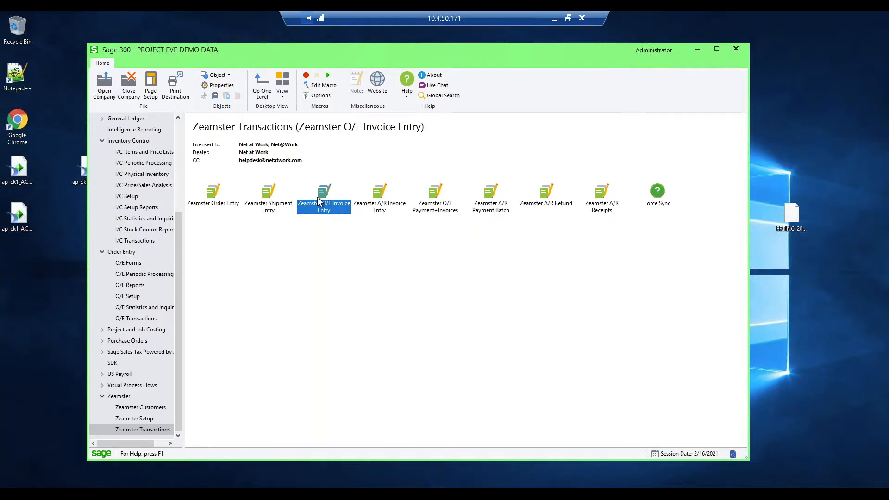
# - Open Zeamster Order Entry and load the existing order by pasting its copied order number
pyautogui.click(215, 206)
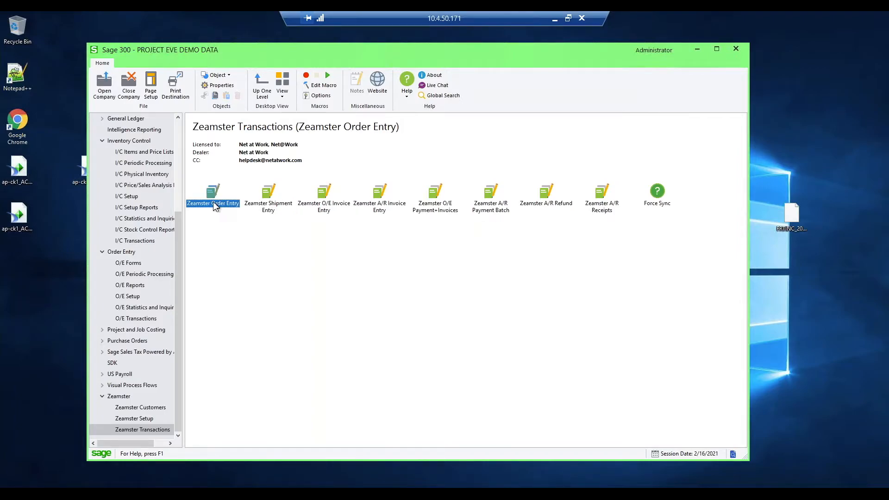
pyautogui.click(309, 254)
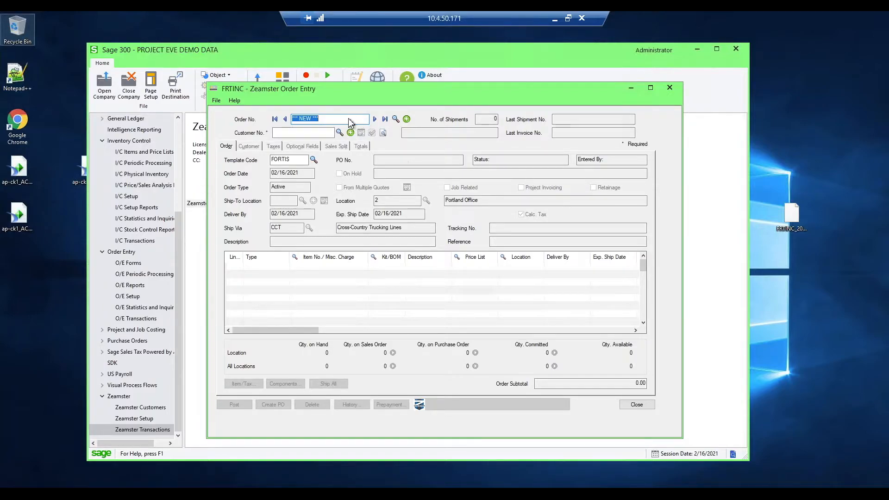
pyautogui.write('PE-01TIM5')
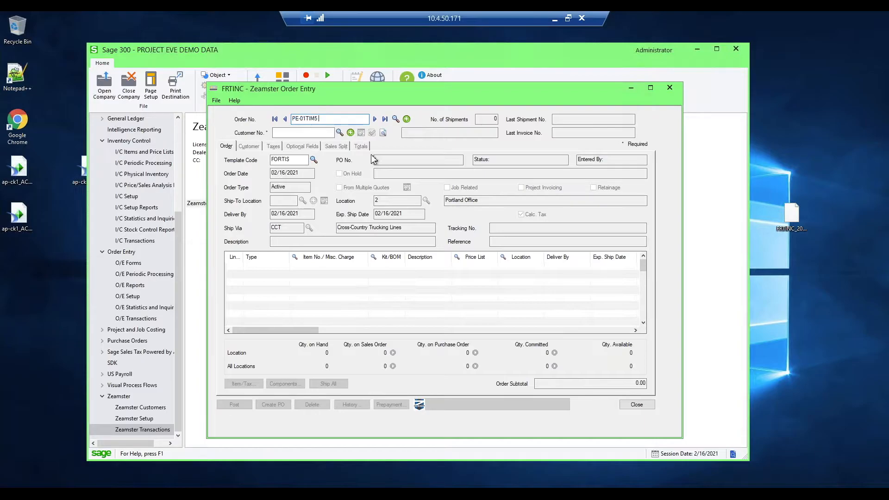
pyautogui.press('Tab')
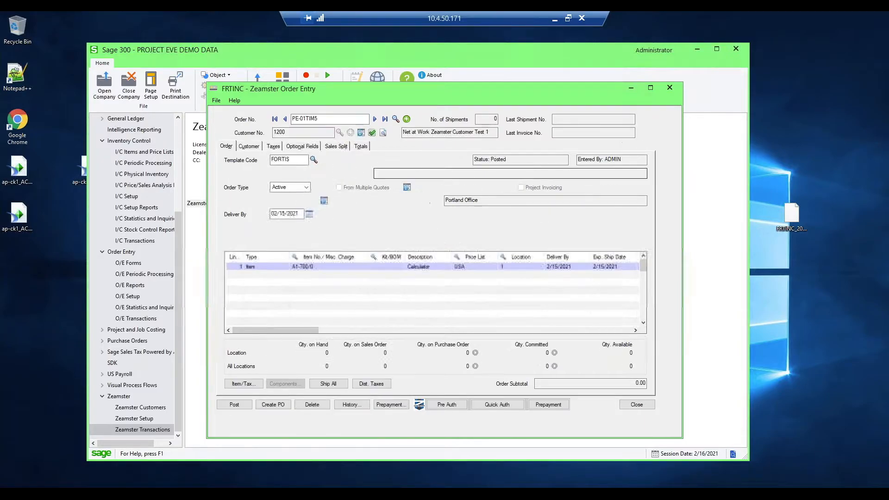
pyautogui.moveTo(430, 89); pyautogui.dragTo(422, 77)
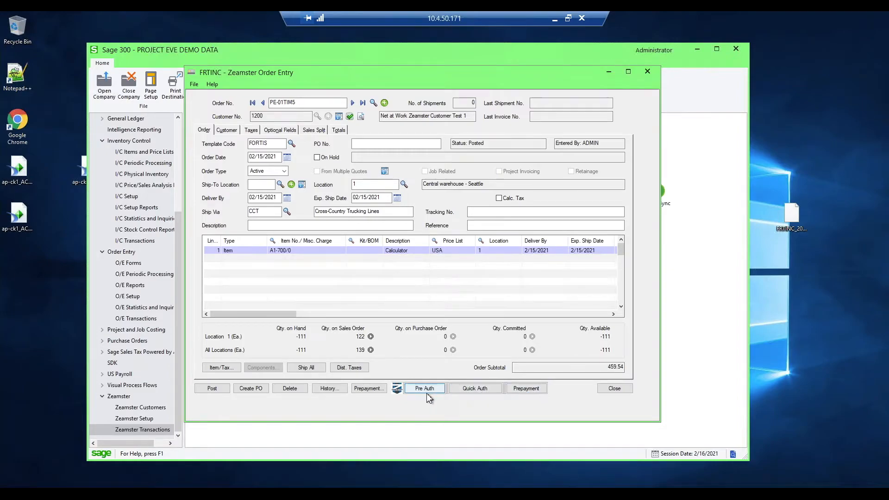
# - Open the Zeamster O/E Prepayment for the order and assign it to existing receipt batch 142
pyautogui.click(528, 388)
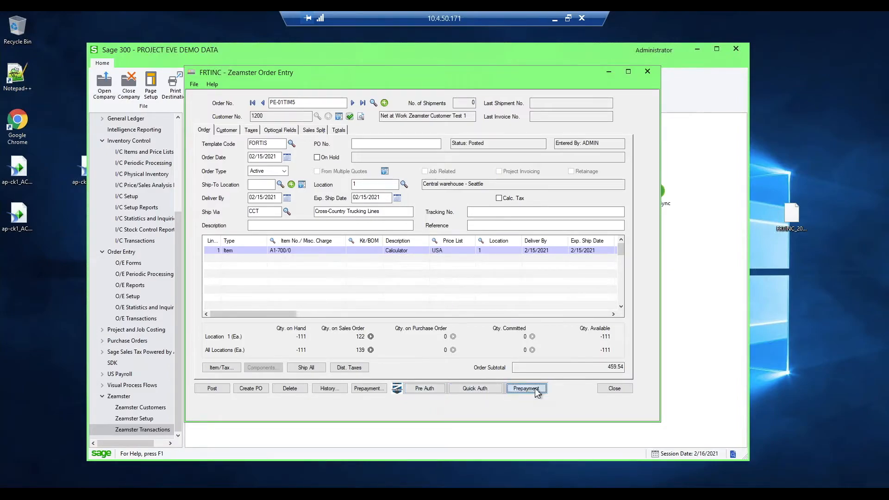
pyautogui.moveTo(454, 176); pyautogui.dragTo(455, 129)
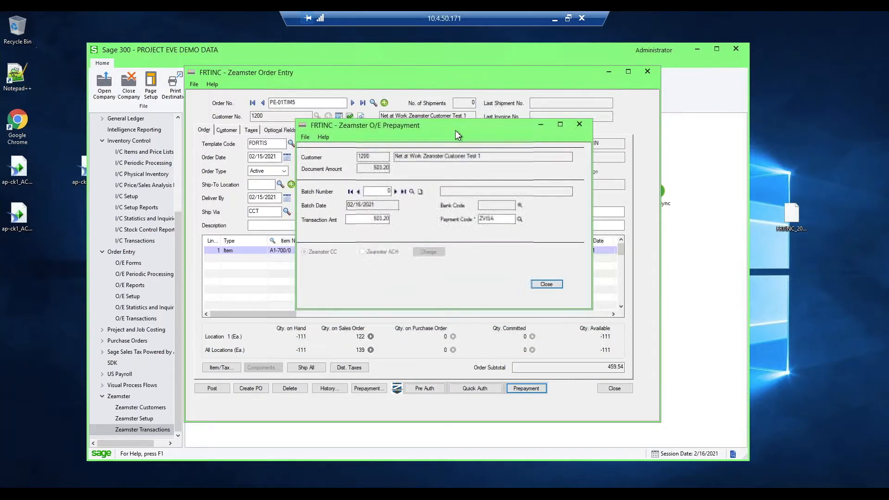
pyautogui.click(412, 191)
pyautogui.moveTo(289, 146); pyautogui.dragTo(289, 163)
pyautogui.click(241, 182)
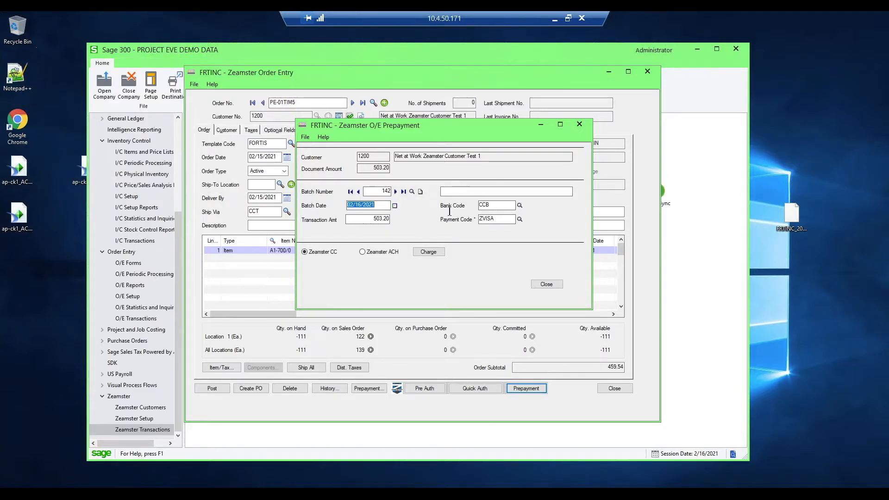
pyautogui.click(368, 219)
pyautogui.moveTo(368, 219); pyautogui.dragTo(408, 219)
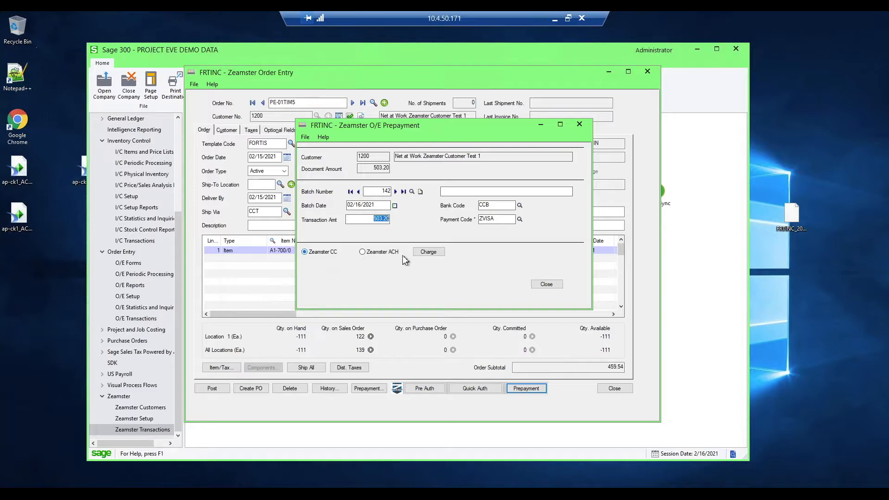
# - Start charging the order prepayment to a one-time card with Terminal disabled, and postpone the Internet Explorer 11 setup
pyautogui.click(429, 252)
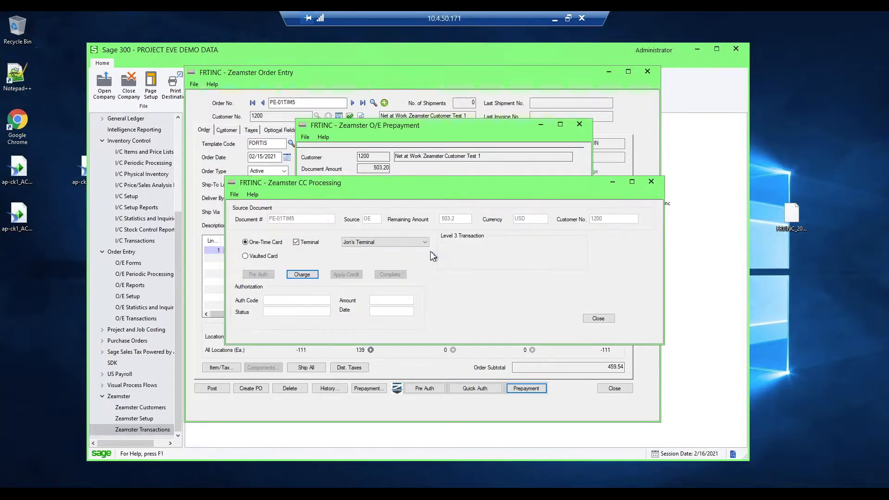
pyautogui.moveTo(432, 183); pyautogui.dragTo(432, 133)
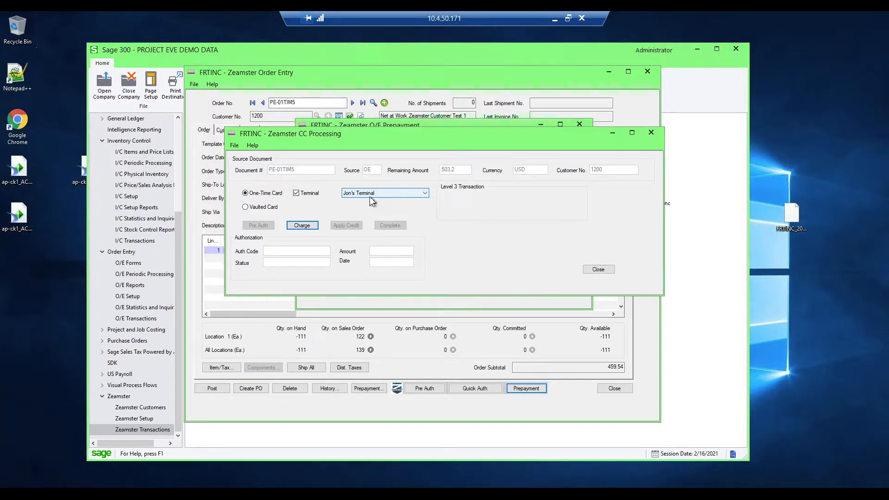
pyautogui.click(296, 193)
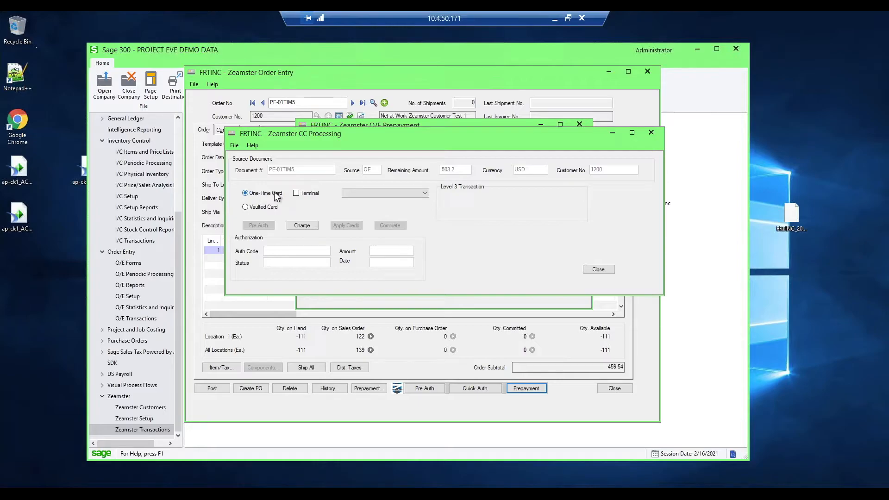
pyautogui.click(303, 226)
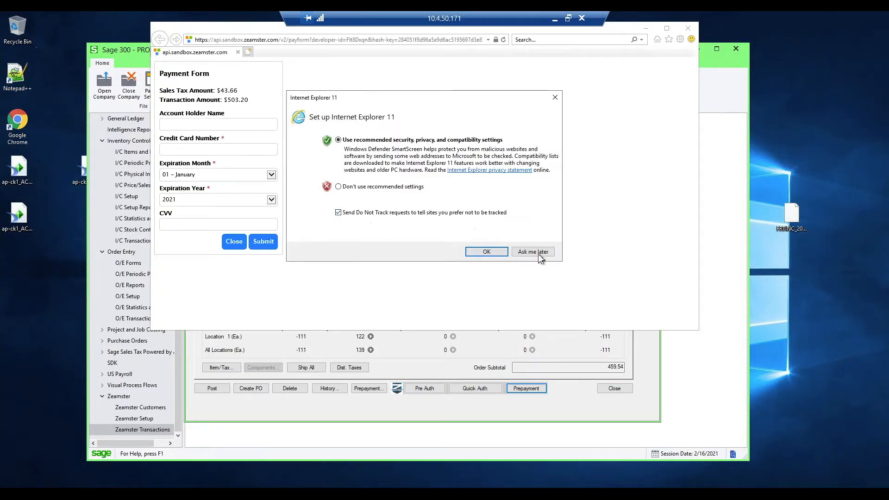
pyautogui.click(538, 255)
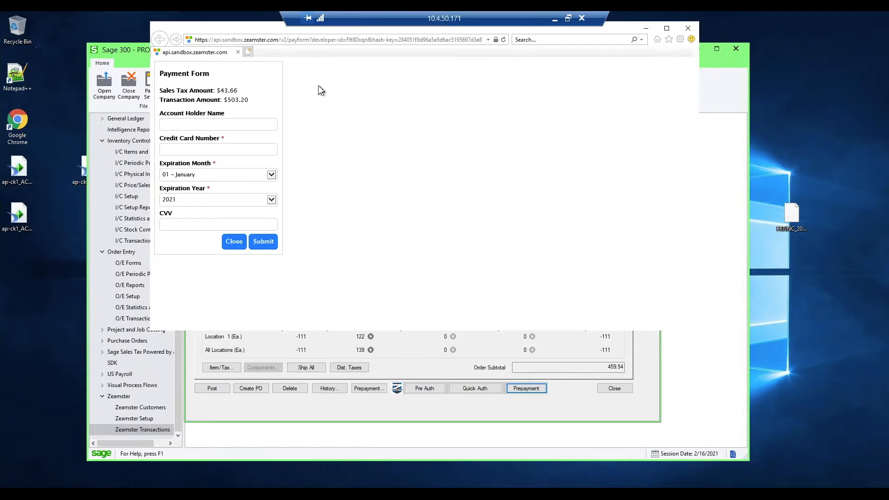
pyautogui.moveTo(266, 30); pyautogui.dragTo(296, 89)
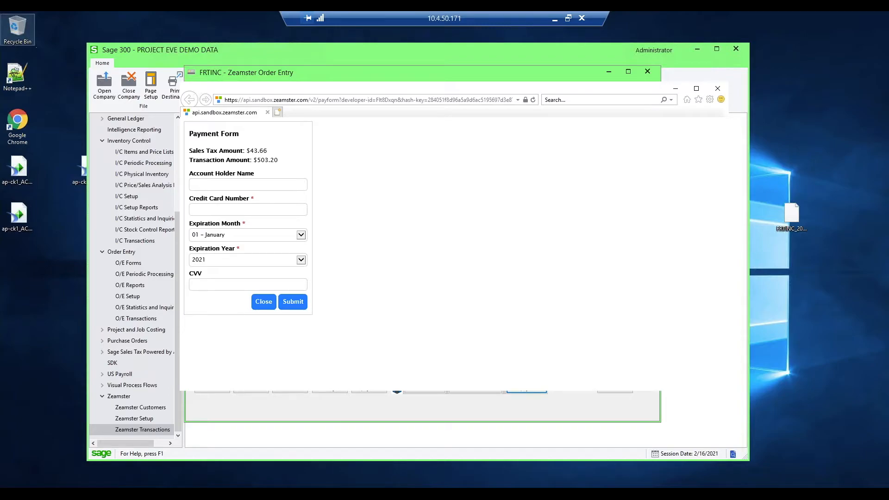
# - Fill in the payment form with the copied credit card number, expiration month December and the account holder's name, and submit it
pyautogui.click(212, 211)
pyautogui.hotkey('ctrl', 'v')
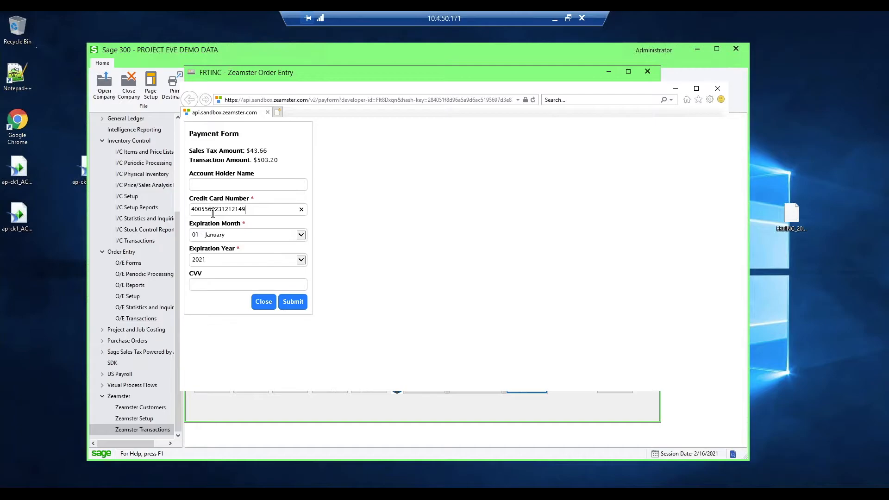
pyautogui.click(215, 231)
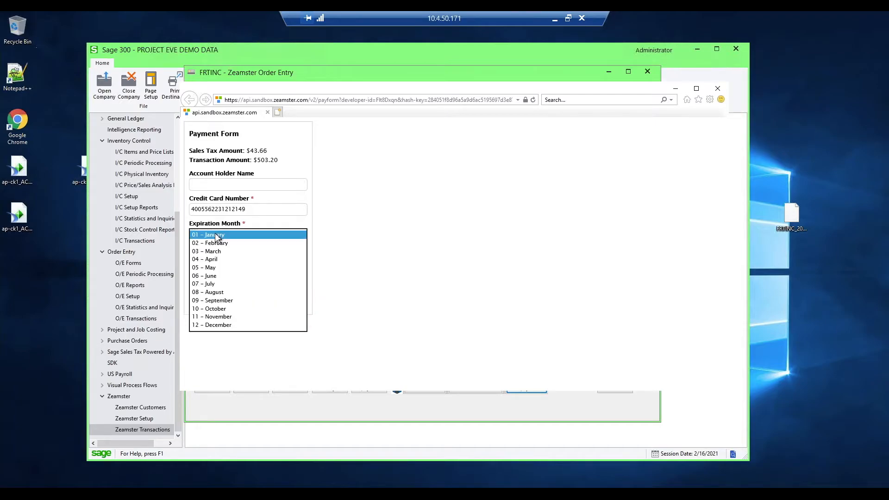
pyautogui.click(224, 327)
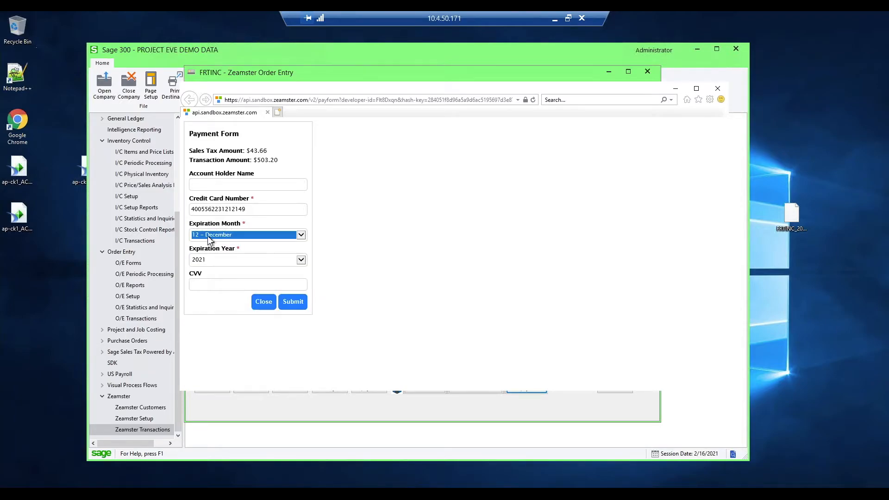
pyautogui.click(210, 183)
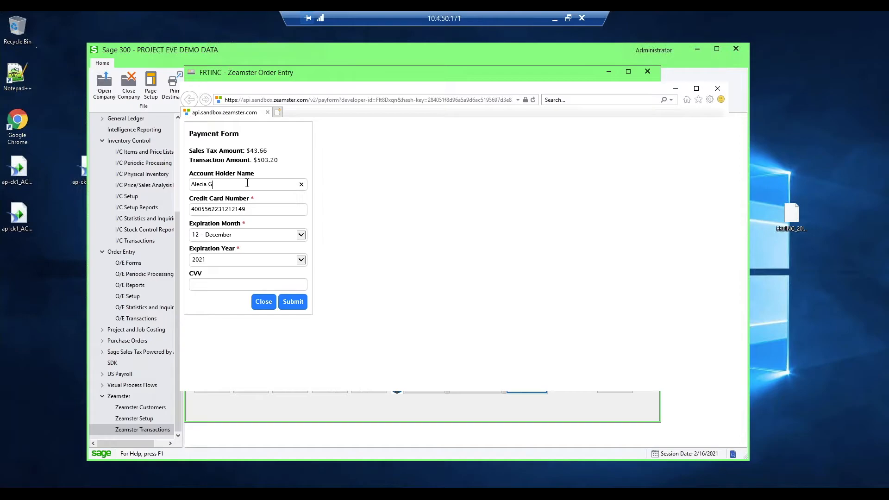
pyautogui.click(289, 301)
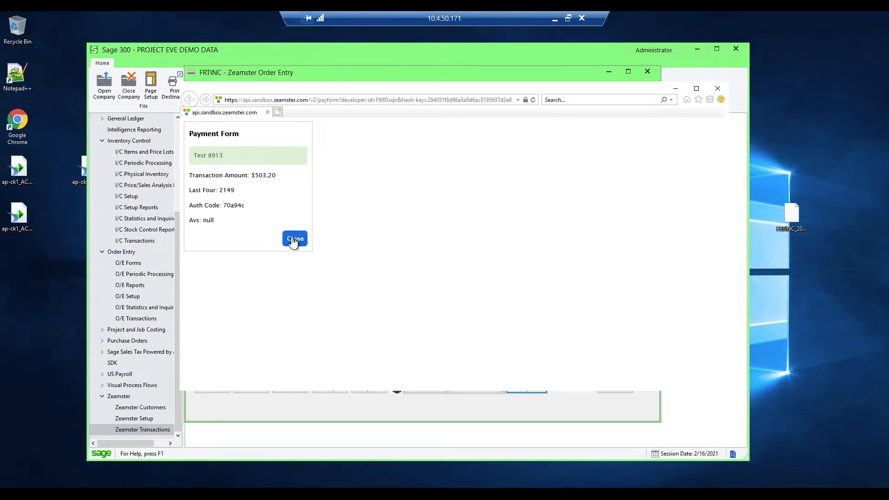
# - Close the completed payment form and its browser tab, acknowledge the charge, and exit Zeamster CC Processing
pyautogui.click(293, 241)
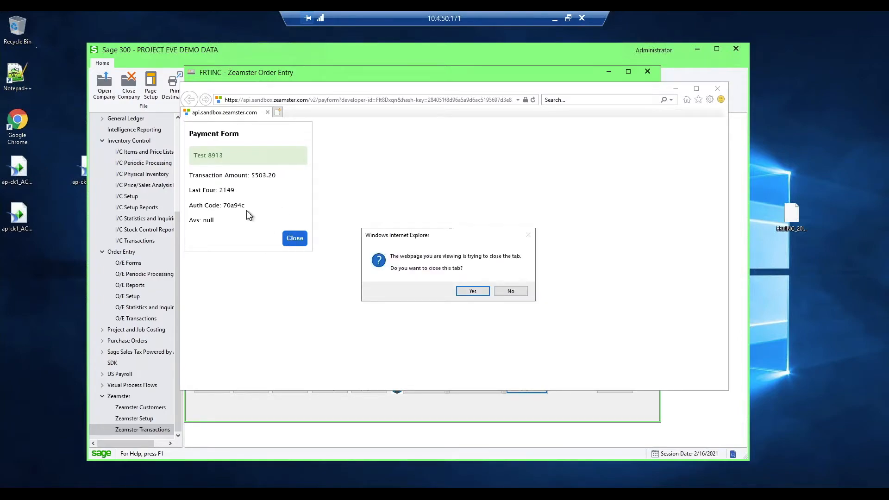
pyautogui.click(473, 292)
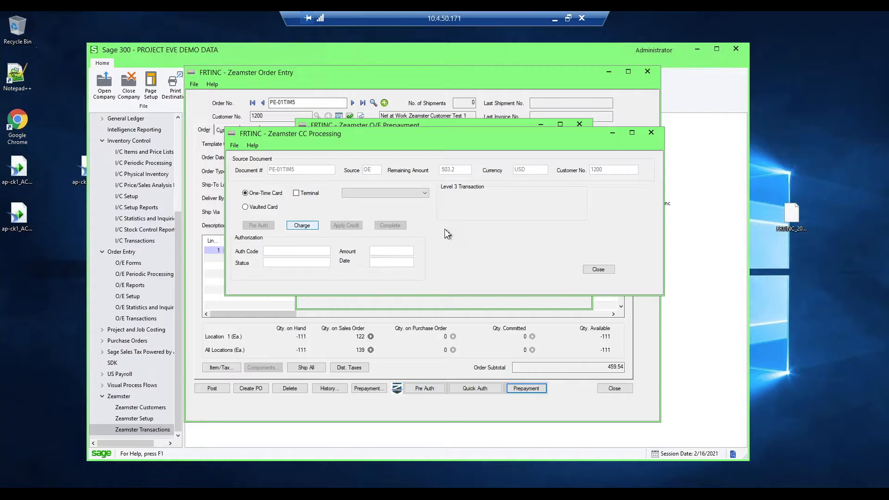
pyautogui.press('Return')
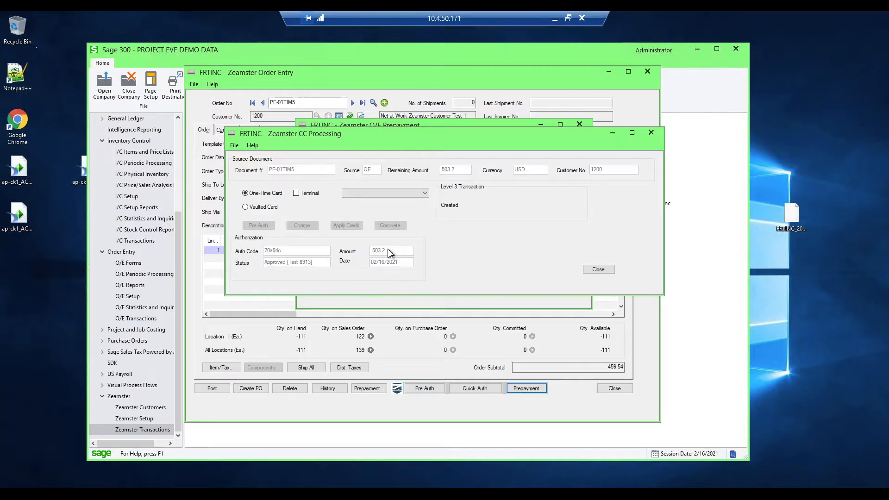
pyautogui.click(600, 271)
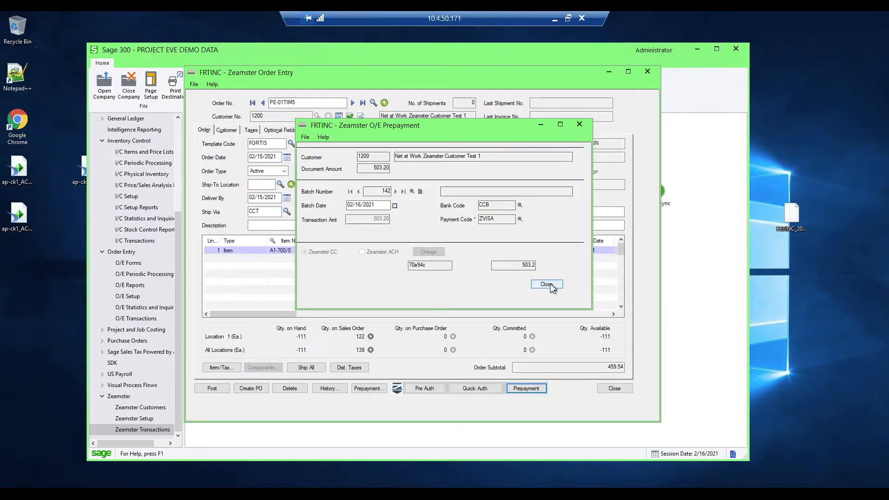
# - Close the O/E Prepayment and post the order without printing the order confirmation or prepayment receipt
pyautogui.click(547, 284)
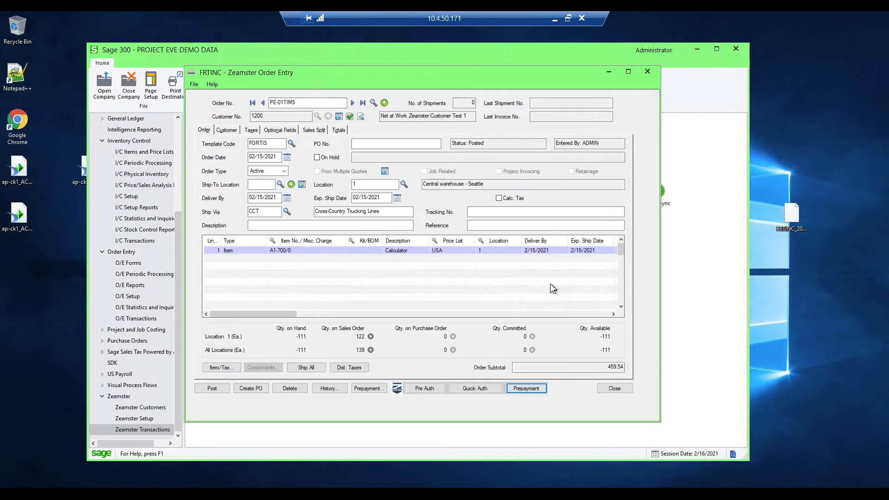
pyautogui.click(213, 389)
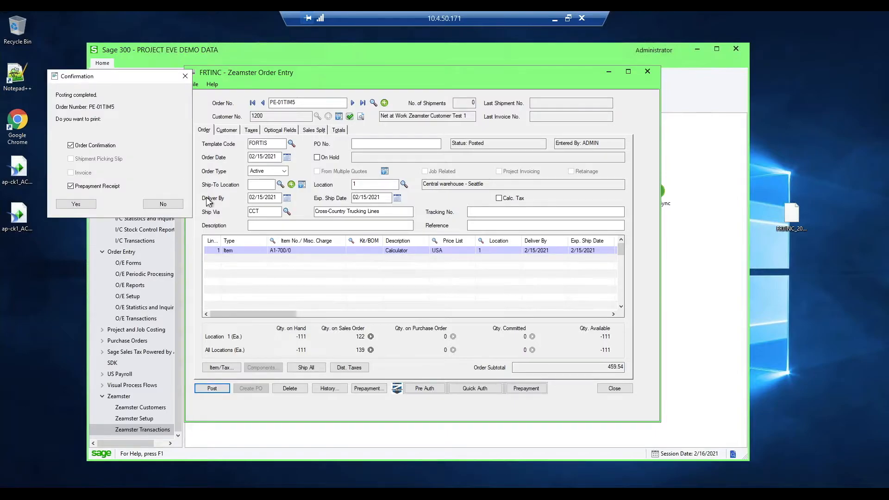
pyautogui.click(165, 206)
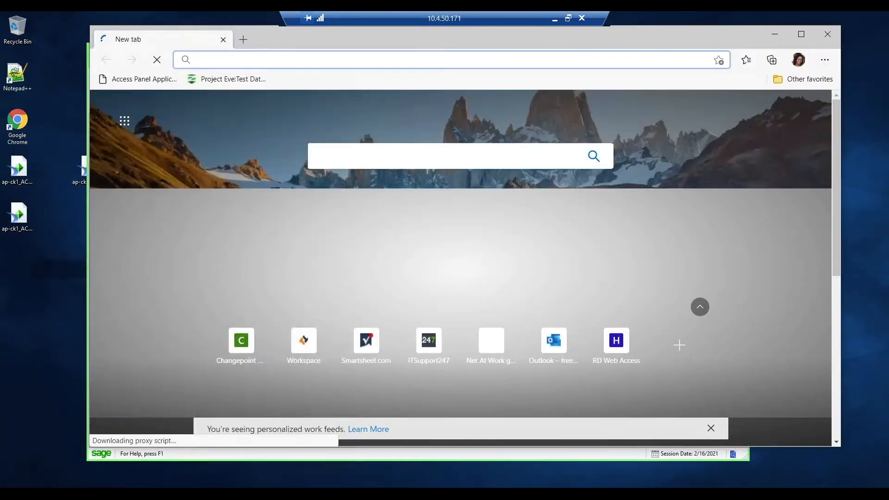
# - Switch to Microsoft Edge, open the Net At Work Zeamster sandbox login page and sign in with the saved credentials
pyautogui.moveTo(127, 493)
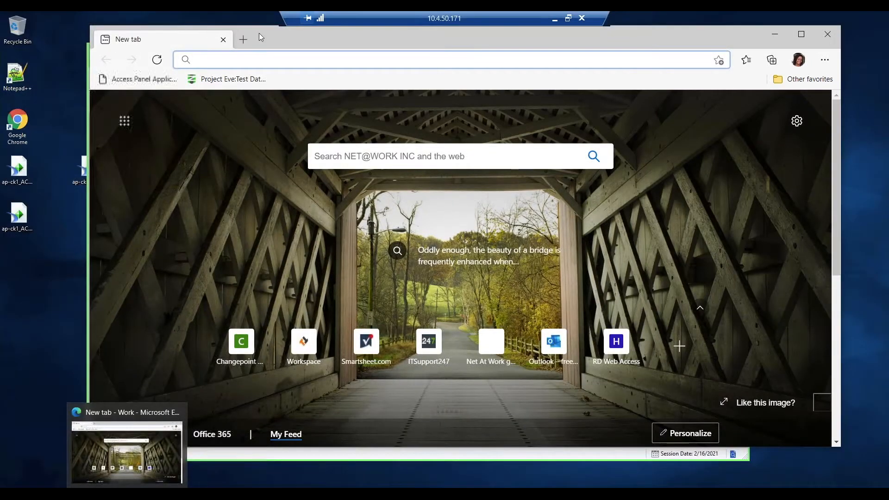
pyautogui.write('z')
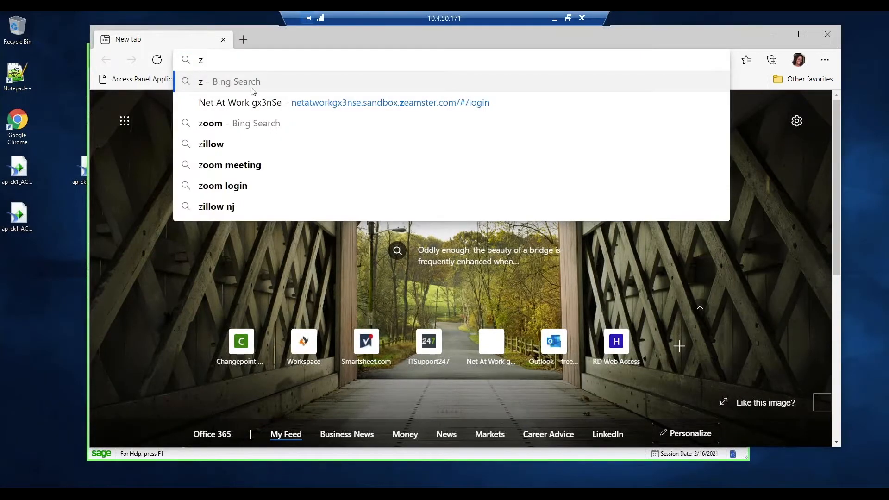
pyautogui.click(253, 97)
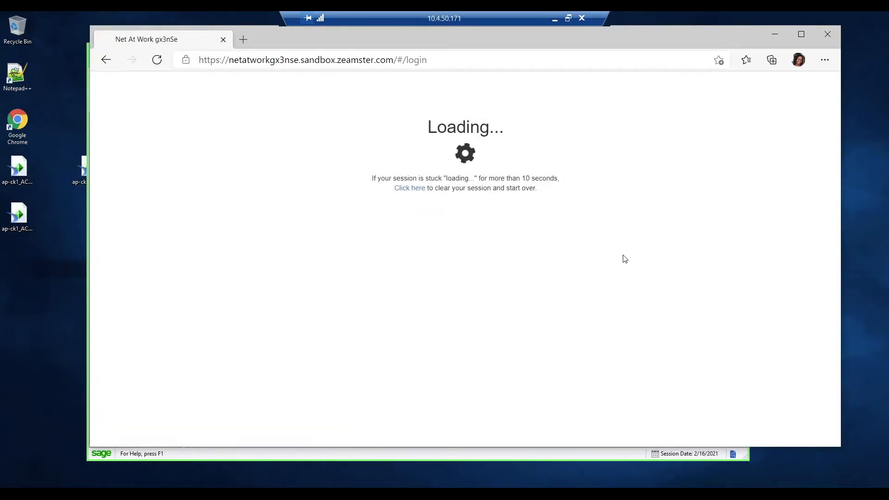
pyautogui.click(454, 185)
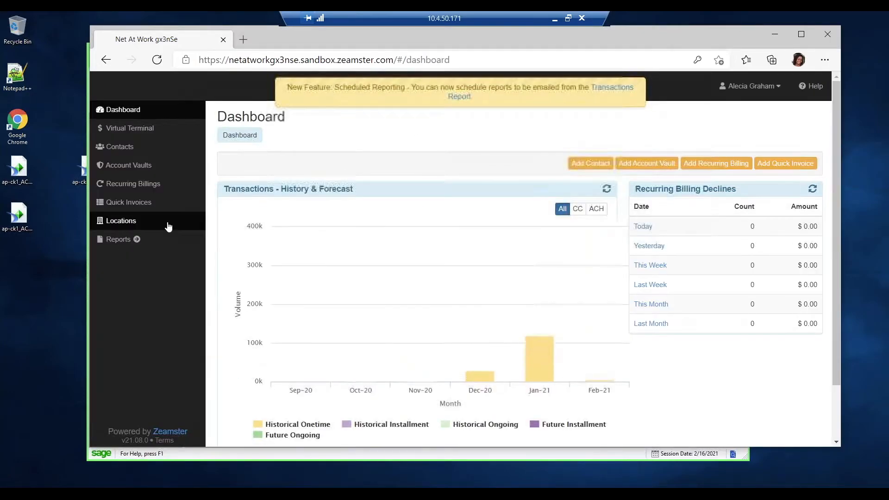
# - Show today's transactions for the location Sage 300 - Scenario 1 - Location AAA
pyautogui.click(130, 221)
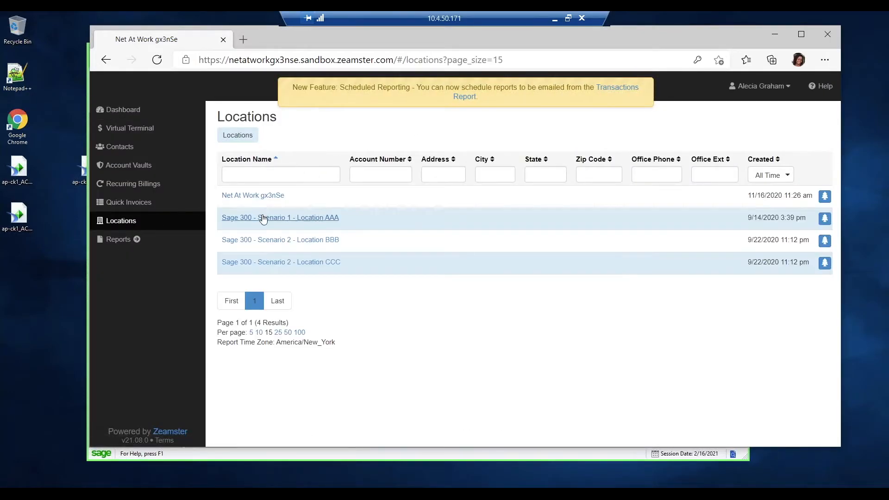
pyautogui.click(263, 217)
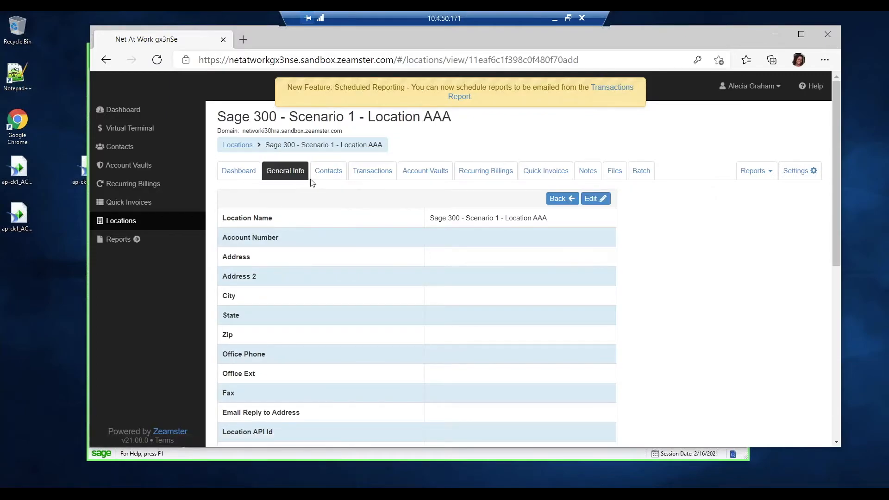
pyautogui.click(379, 177)
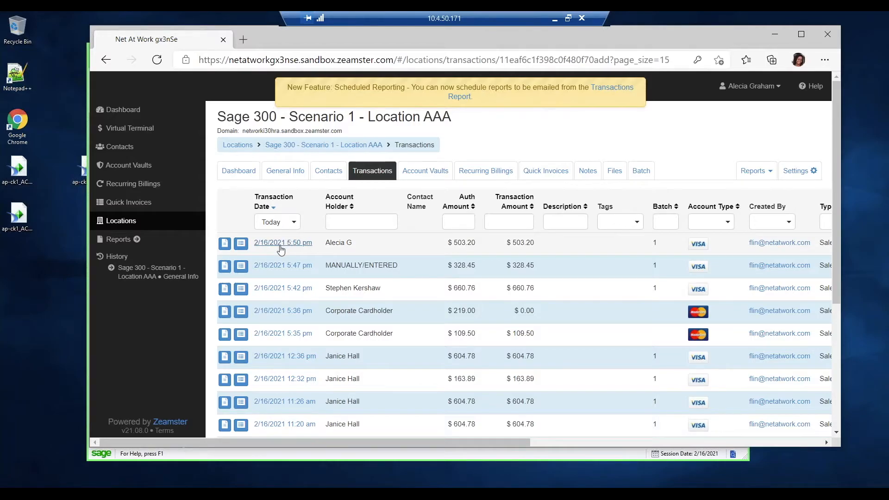
pyautogui.scroll(-1, 281, 250)
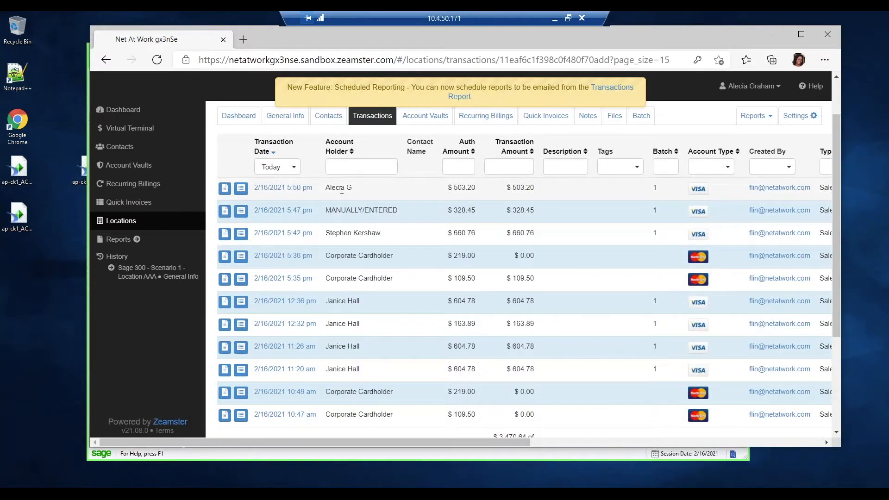
# - Open the details of the $503.20 Visa transaction, examine its Level 3 data and line items, and return to the details
pyautogui.click(240, 189)
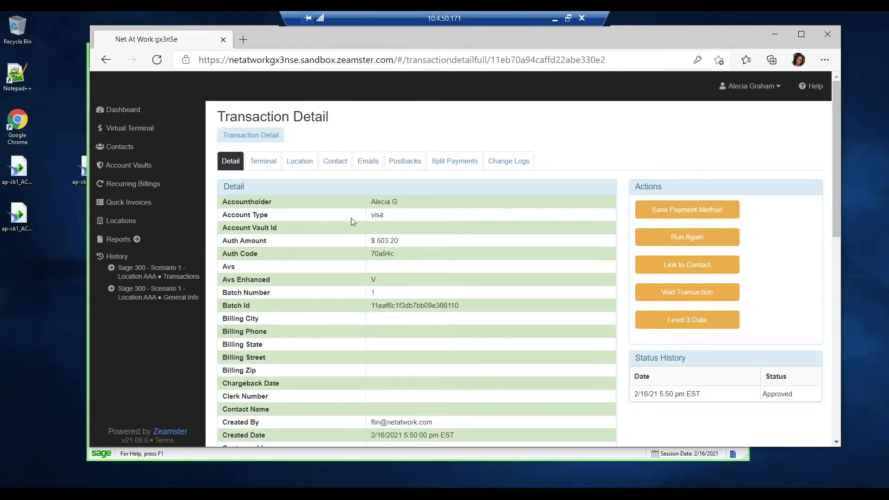
pyautogui.scroll(-1, 350, 221)
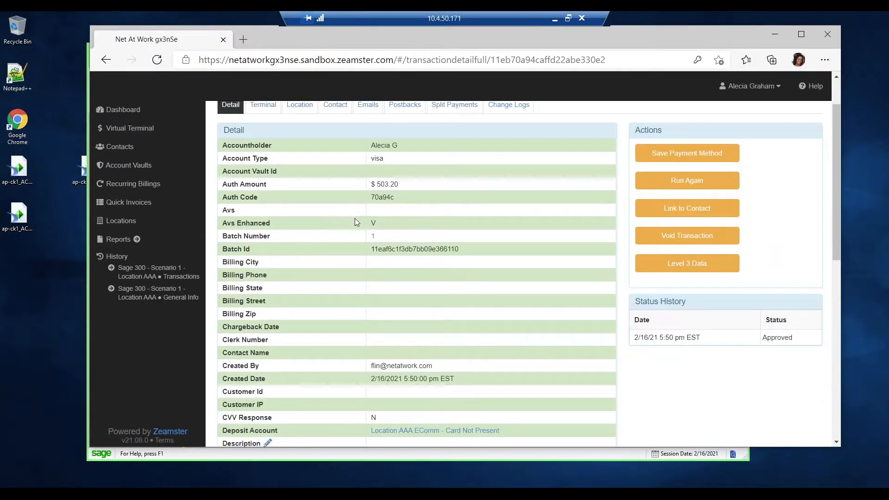
pyautogui.click(667, 266)
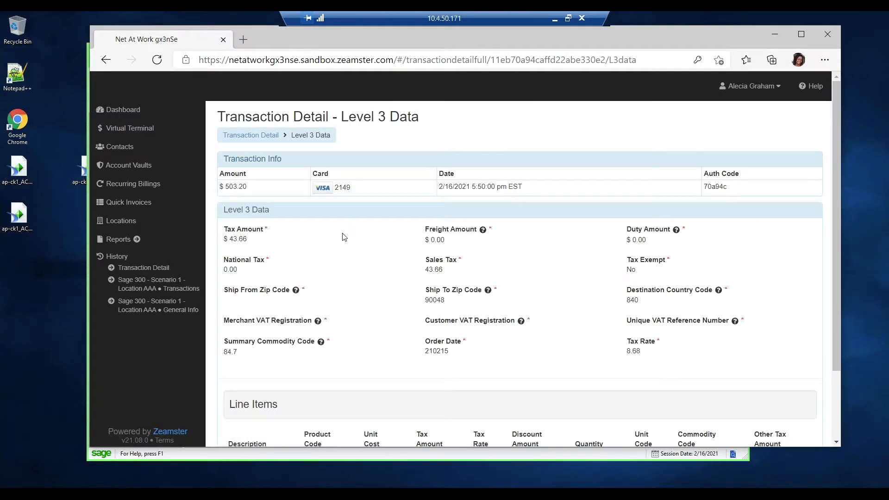
pyautogui.scroll(-1, 343, 237)
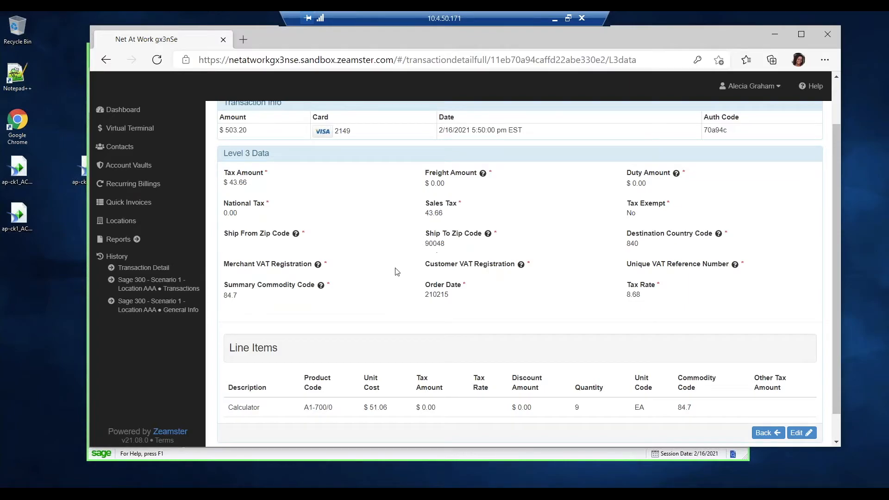
pyautogui.scroll(-1, 397, 272)
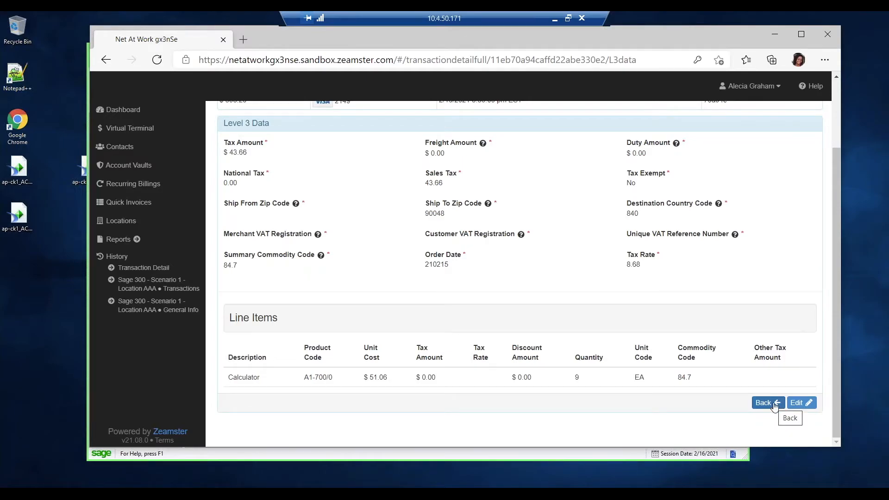
pyautogui.click(766, 403)
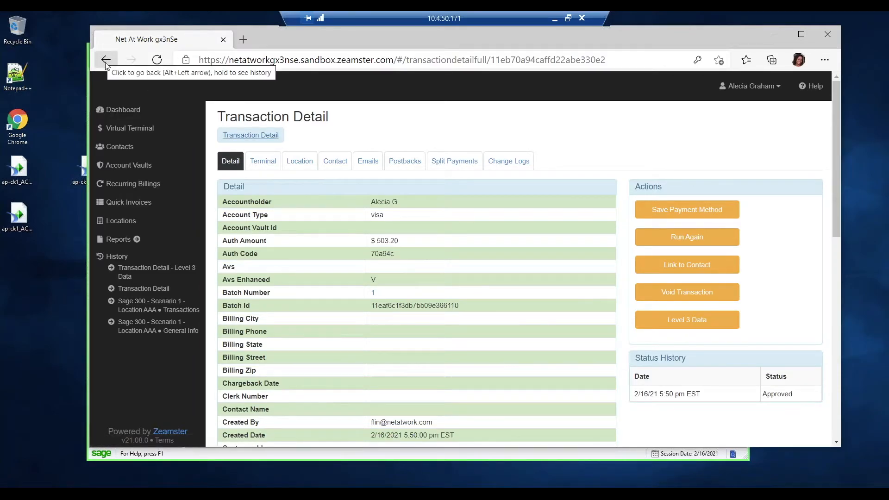
# - Return to the Location AAA transaction list and examine the status, auth code, account vault and terminal columns
pyautogui.click(143, 303)
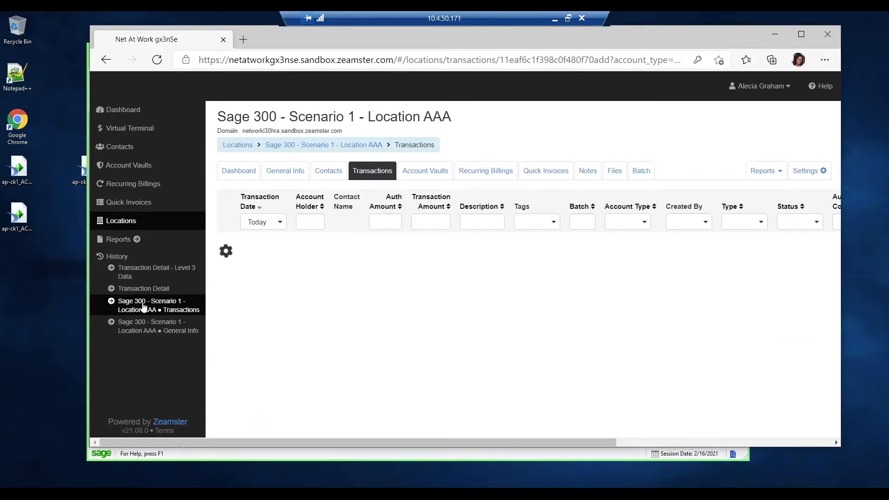
pyautogui.scroll(-1, 304, 246)
pyautogui.scroll(-1, 305, 249)
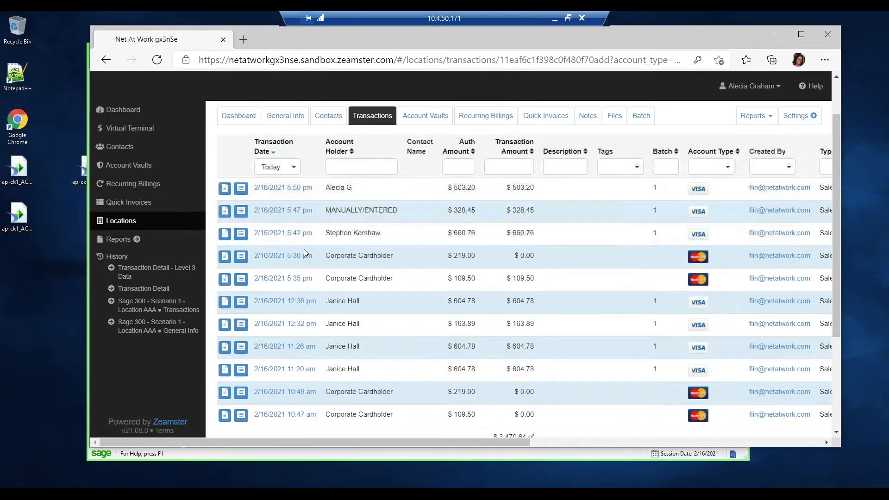
pyautogui.moveTo(398, 442); pyautogui.dragTo(607, 444)
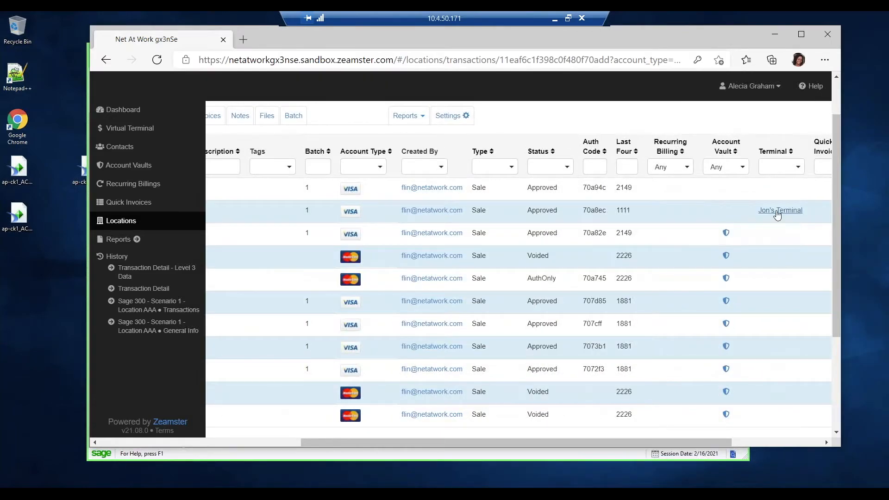
pyautogui.moveTo(586, 440); pyautogui.dragTo(410, 454)
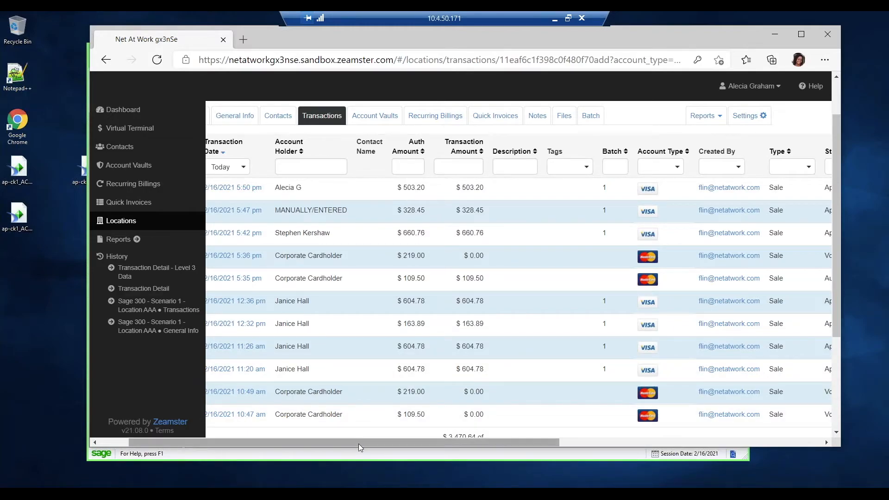
pyautogui.moveTo(357, 443); pyautogui.dragTo(326, 443)
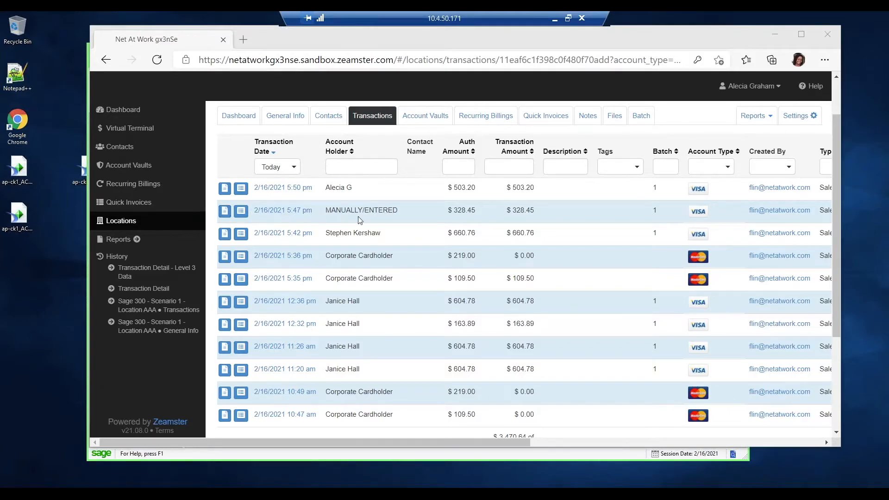
# - Open the details of the $660.76 Visa transaction, review its fields, and highlight the Transaction API Id value
pyautogui.click(239, 237)
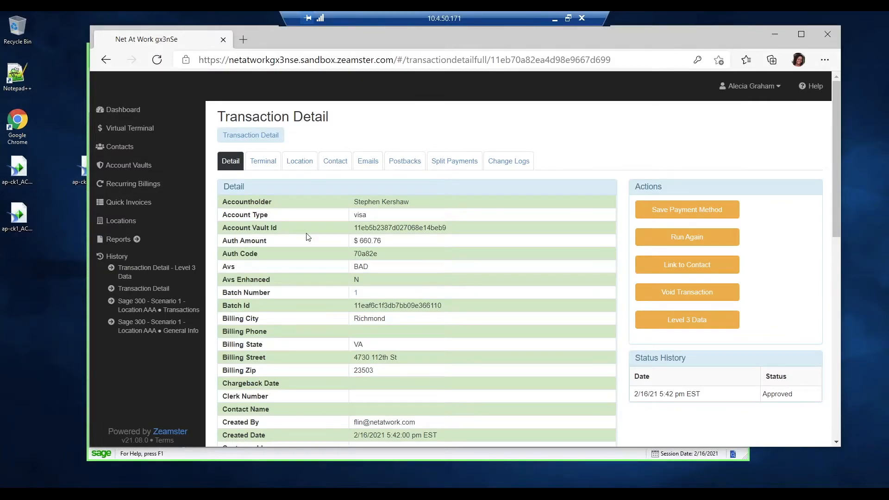
pyautogui.scroll(-1, 308, 237)
pyautogui.scroll(-2, 309, 234)
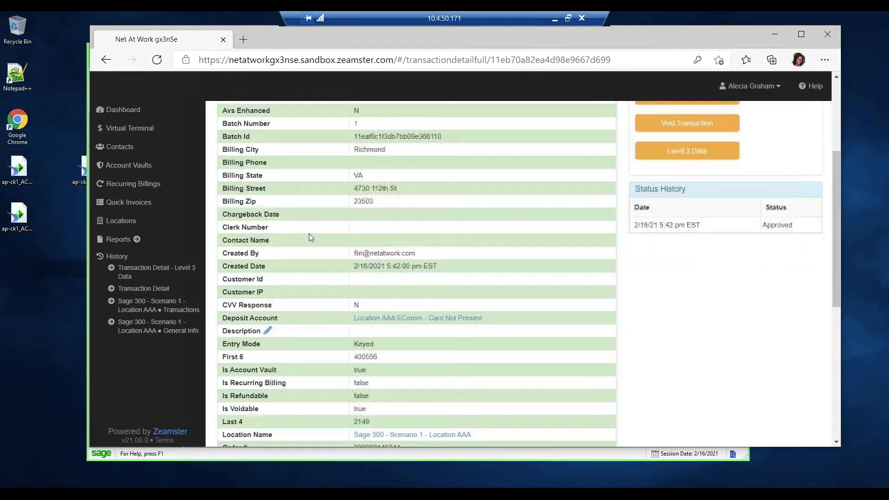
pyautogui.scroll(1, 309, 233)
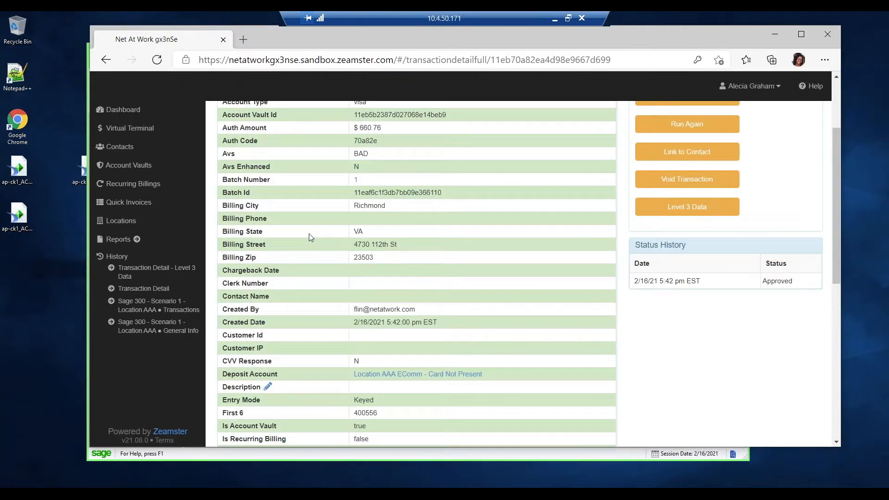
pyautogui.scroll(-3, 310, 236)
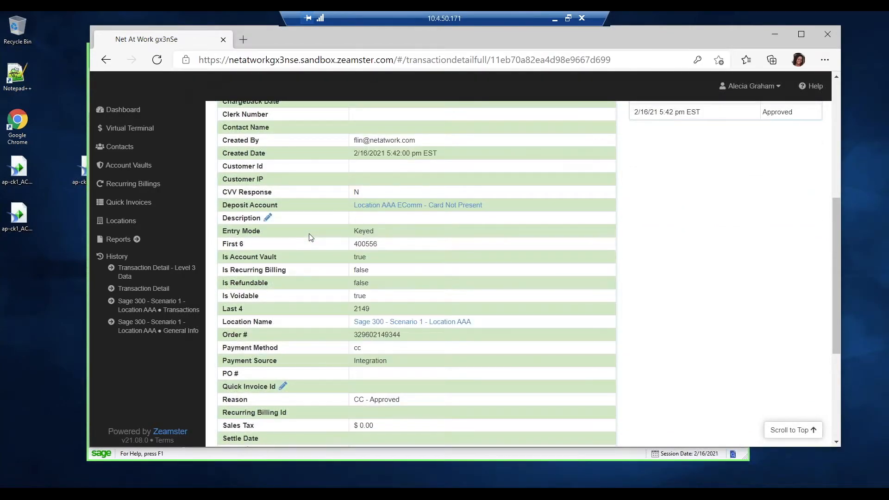
pyautogui.scroll(-3, 310, 237)
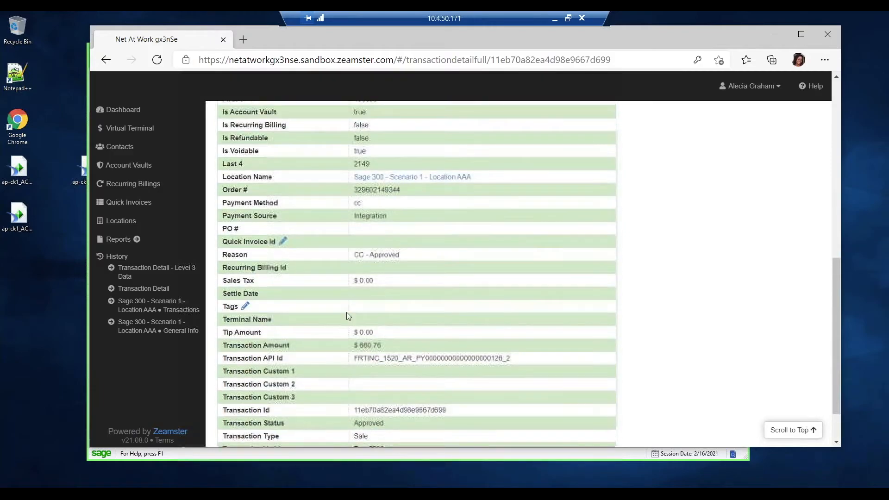
pyautogui.scroll(-1, 349, 317)
pyautogui.moveTo(353, 301); pyautogui.dragTo(517, 304)
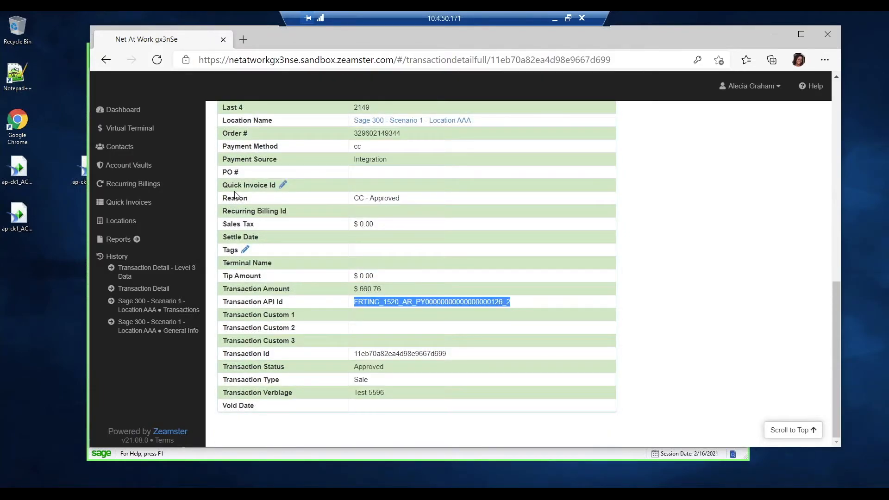
# - Leave the $660.76 transaction's details and bring back the Location AAA transaction list
pyautogui.scroll(10, 284, 209)
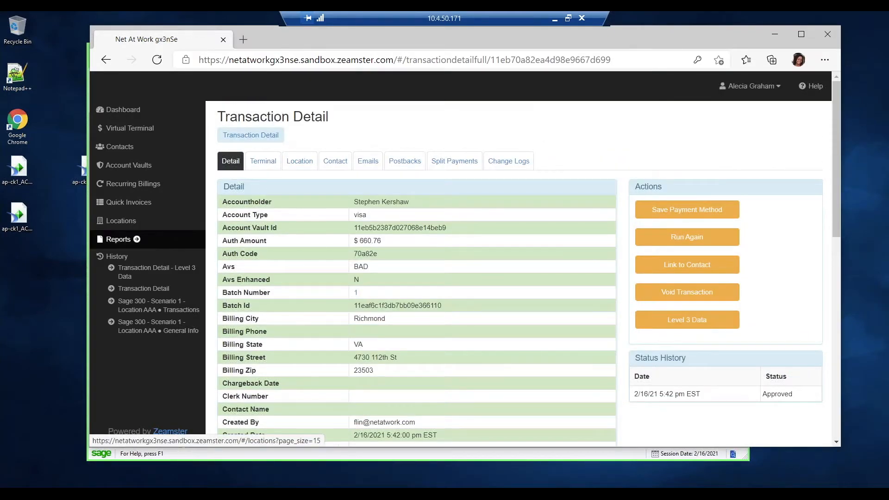
pyautogui.click(150, 314)
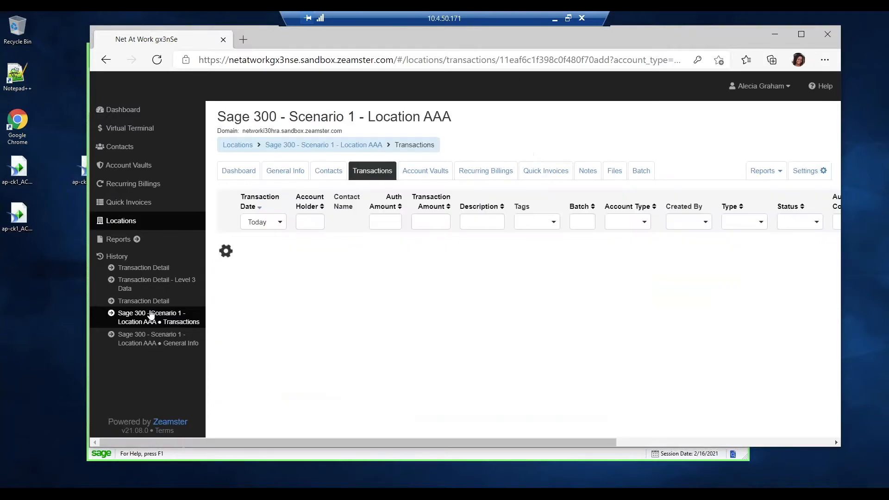
pyautogui.scroll(-1, 289, 310)
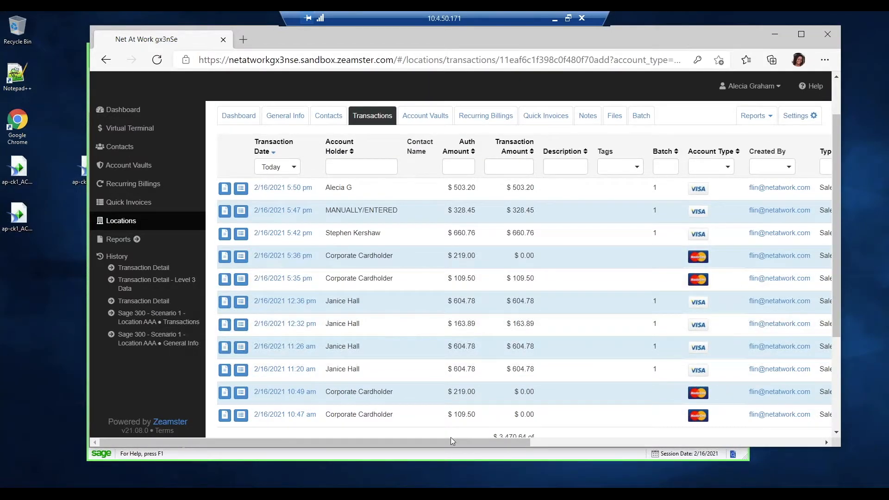
# - Examine the type, status and auth code columns of the Location AAA transactions, and return to the start of the list
pyautogui.moveTo(448, 443); pyautogui.dragTo(530, 442)
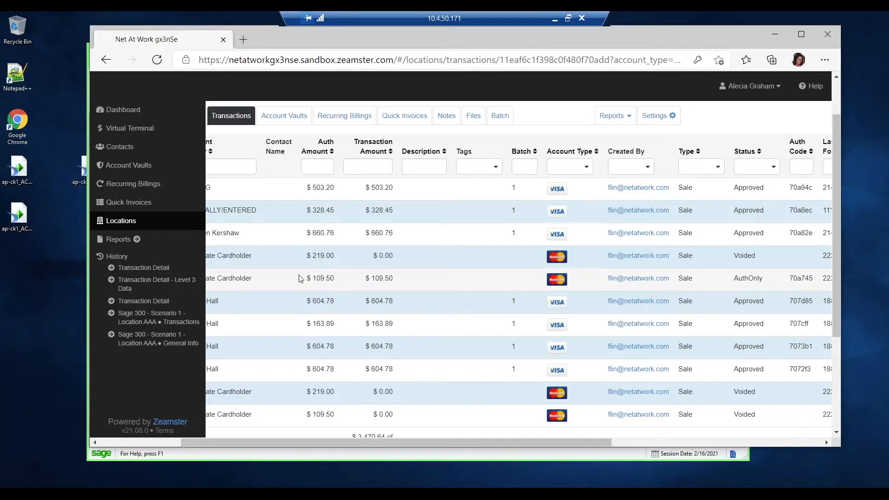
pyautogui.moveTo(360, 444); pyautogui.dragTo(274, 443)
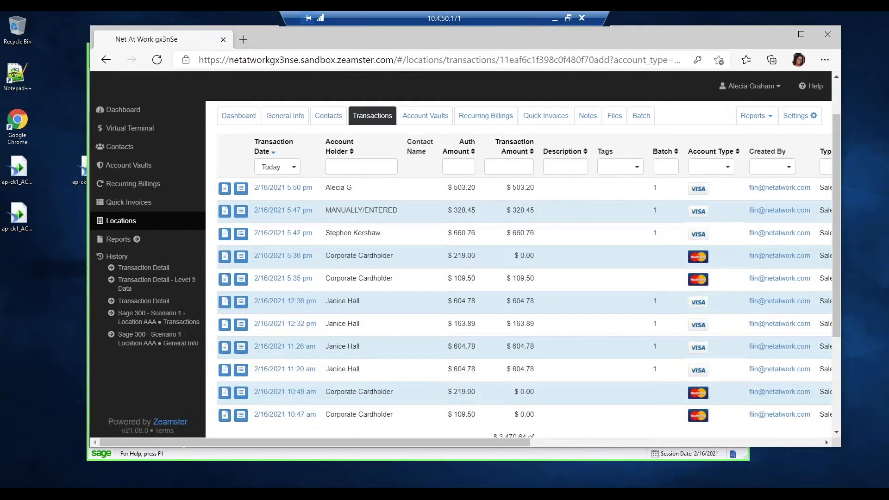
pyautogui.moveTo(834, 135); pyautogui.dragTo(829, 87)
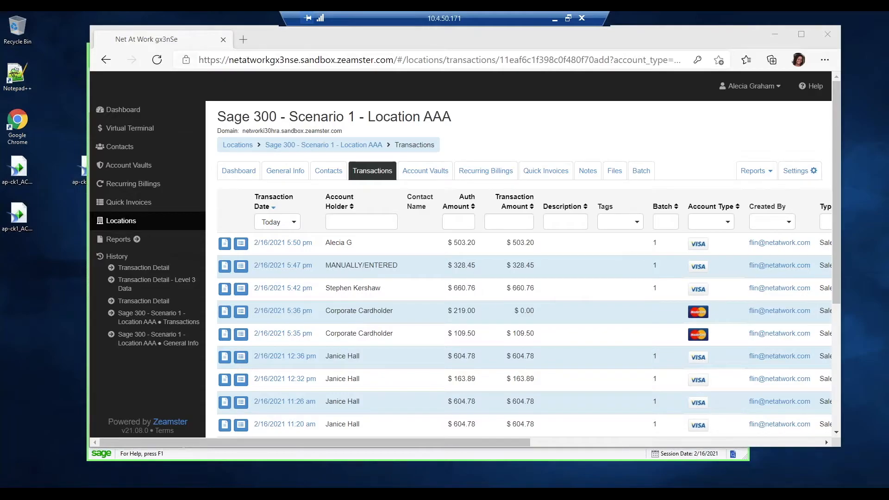
# - Switch back to Sage 300 and close the open order in Zeamster Order Entry
pyautogui.click(777, 37)
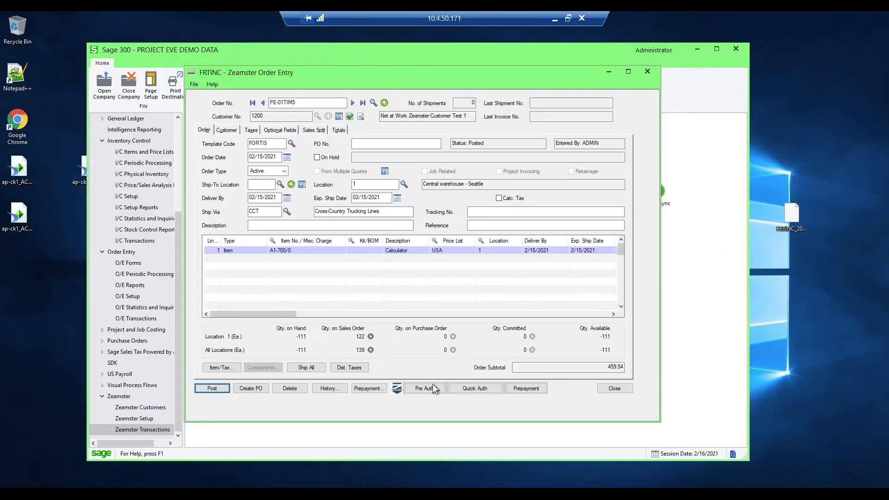
pyautogui.click(619, 386)
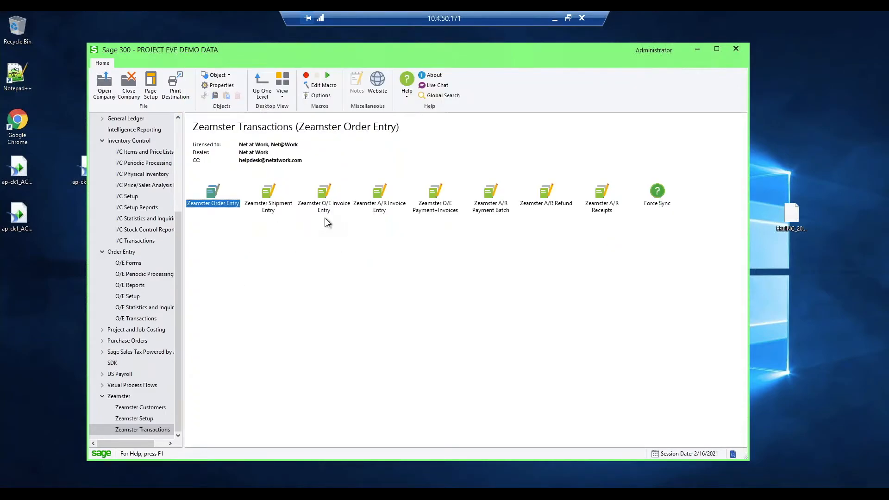
# - Load batch 90 in Zeamster A/R Invoice Entry and go to its last entry, invoice ACHAUTH11
pyautogui.click(379, 210)
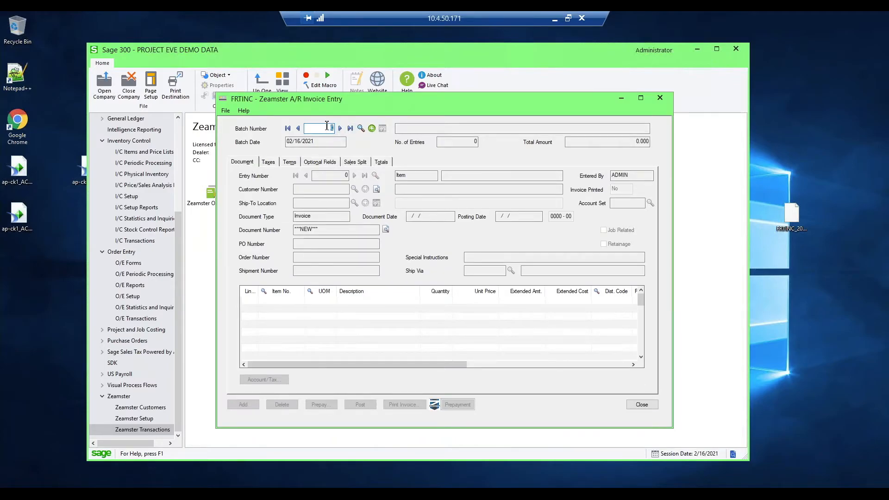
pyautogui.press('Tab')
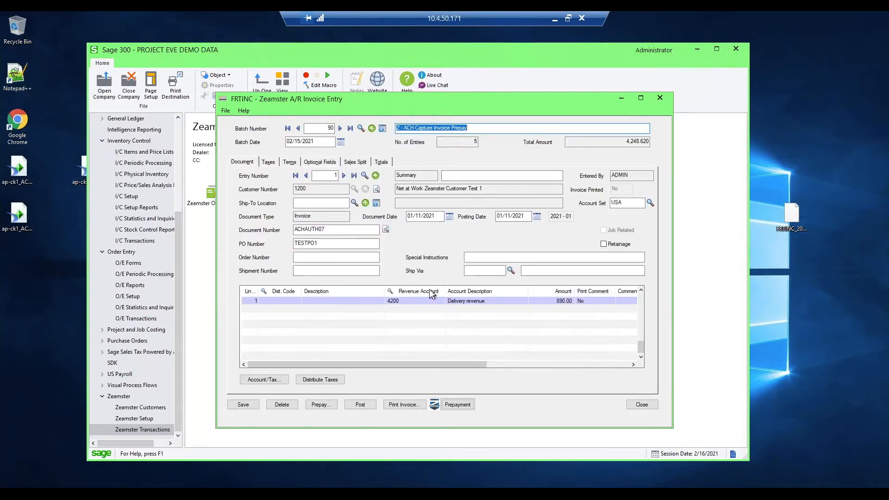
pyautogui.moveTo(441, 108); pyautogui.dragTo(423, 77)
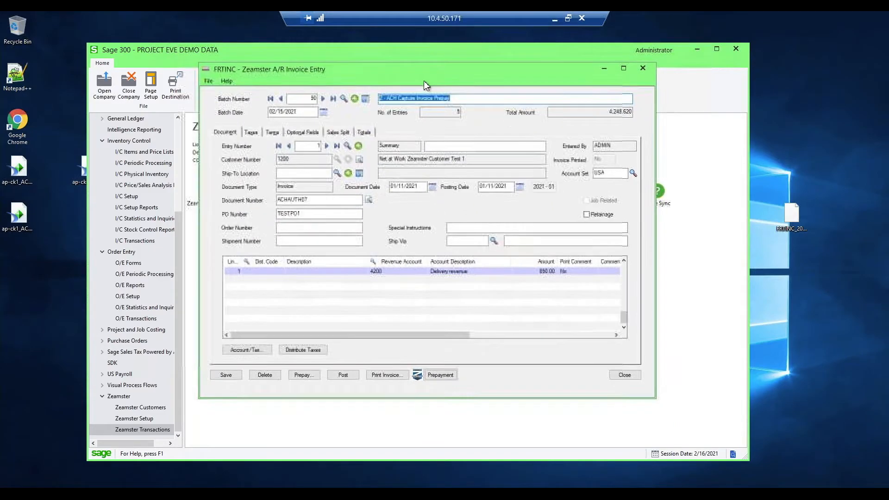
pyautogui.click(336, 146)
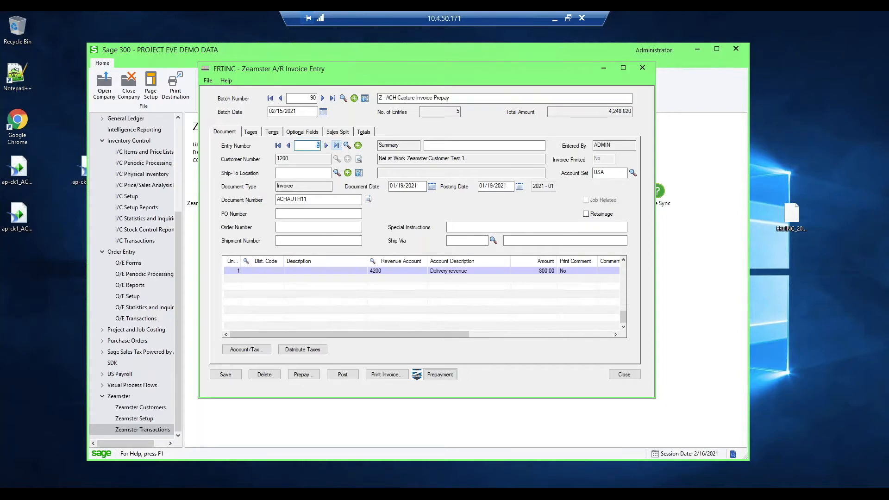
pyautogui.click(310, 200)
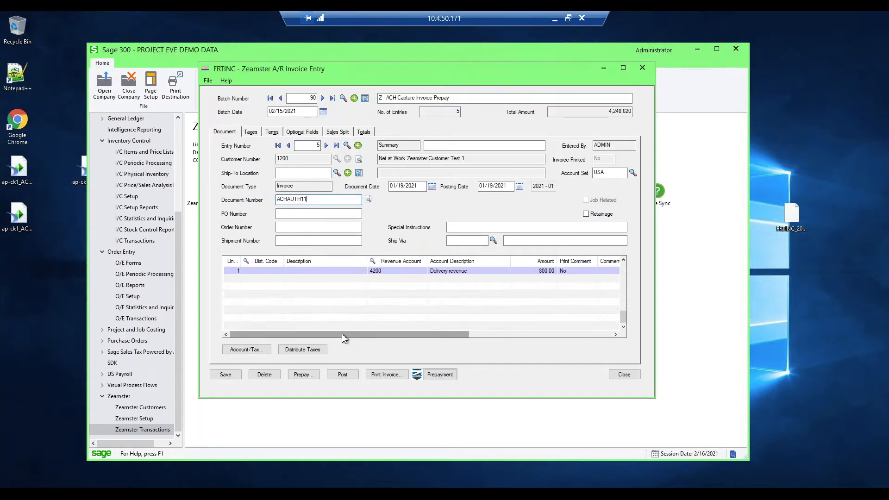
# - Review the invoice's detail line and totals, and return to its document information
pyautogui.moveTo(343, 334); pyautogui.dragTo(499, 335)
pyautogui.moveTo(409, 329); pyautogui.dragTo(368, 330)
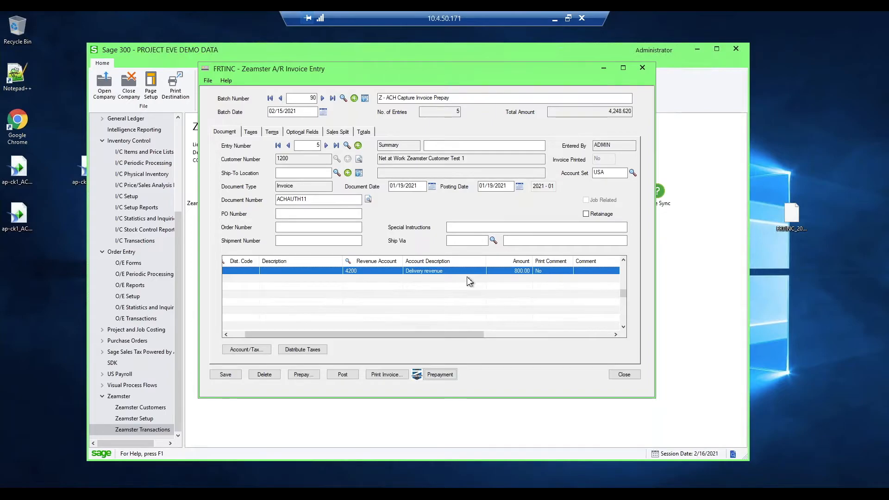
pyautogui.click(363, 131)
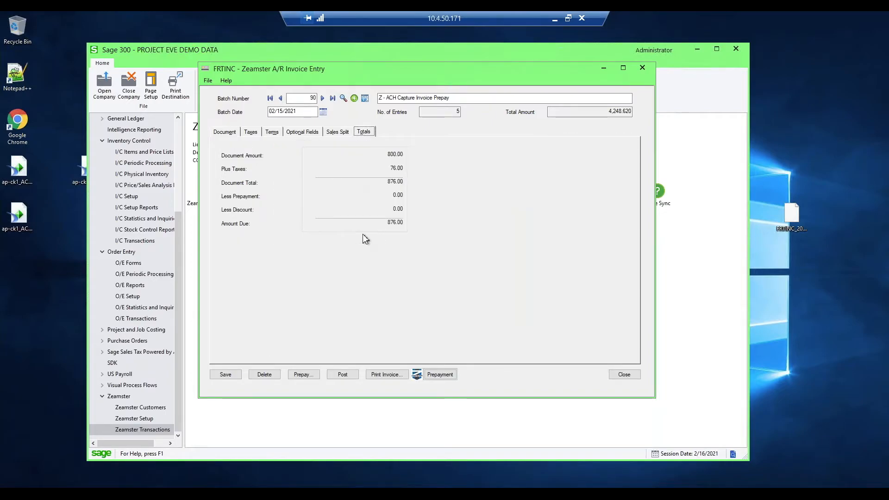
pyautogui.click(229, 131)
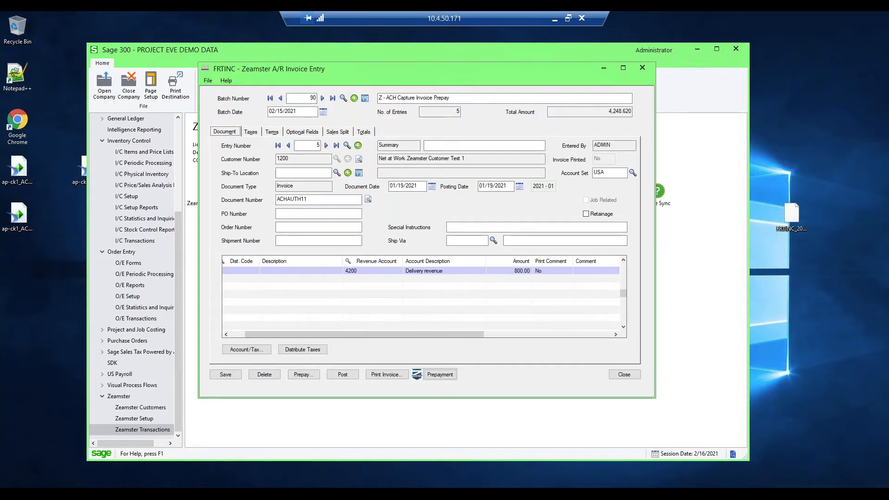
# - Bring up the Zeamster A/R prepayment for invoice ACHAUTH11
pyautogui.click(448, 375)
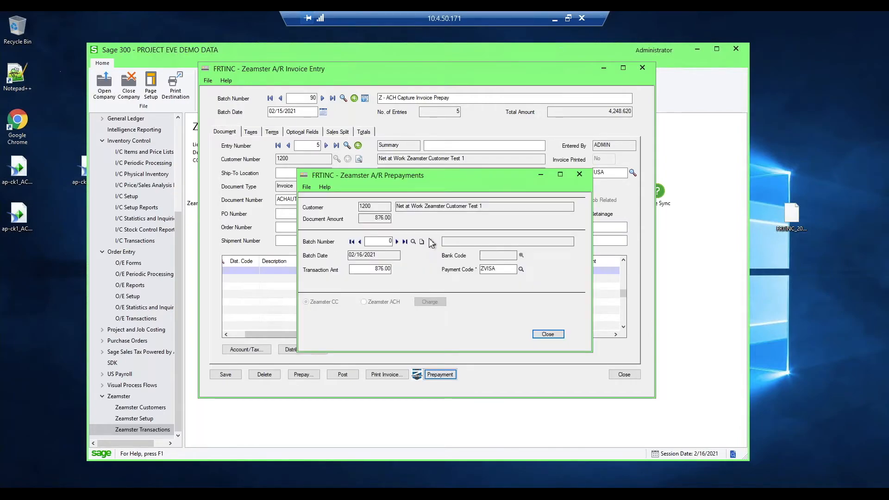
pyautogui.moveTo(349, 175); pyautogui.dragTo(345, 142)
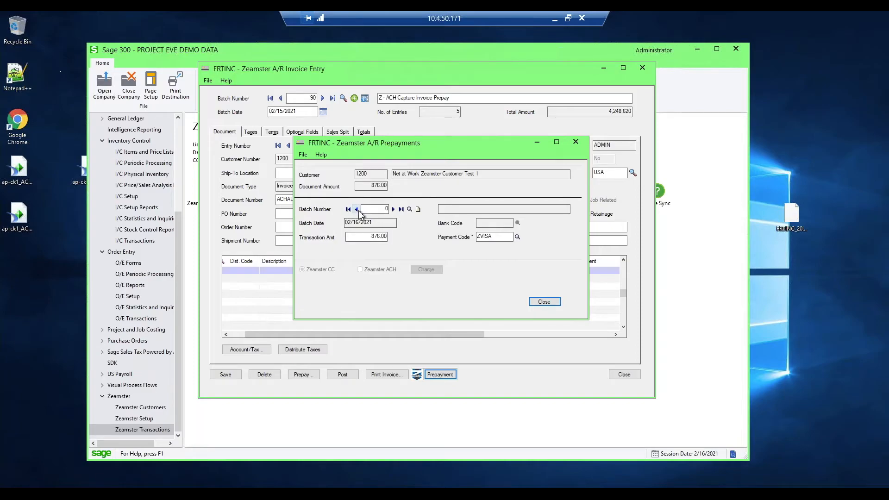
# - Select existing receipt batch 142 for the prepayment
pyautogui.click(410, 210)
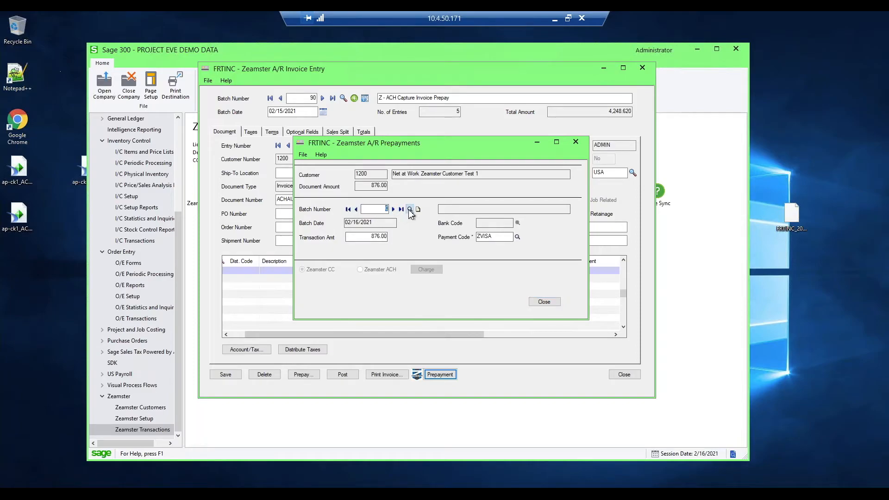
pyautogui.scroll(-4, 255, 159)
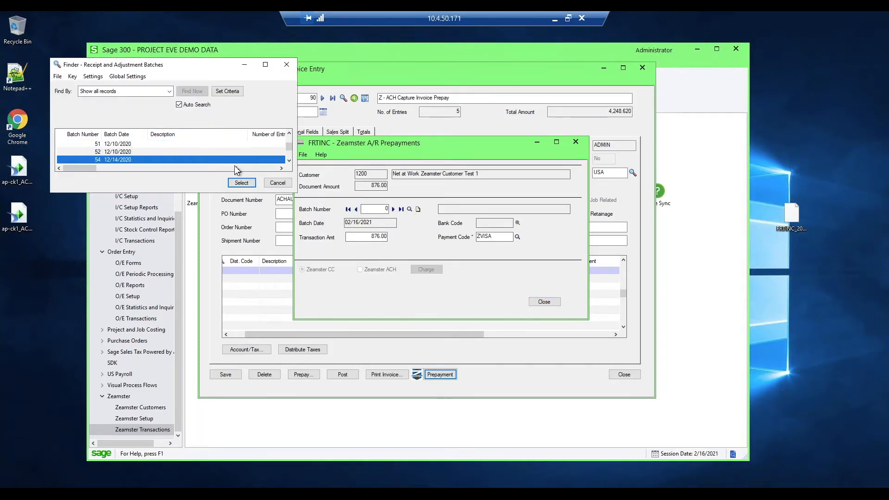
pyautogui.moveTo(288, 146); pyautogui.dragTo(288, 163)
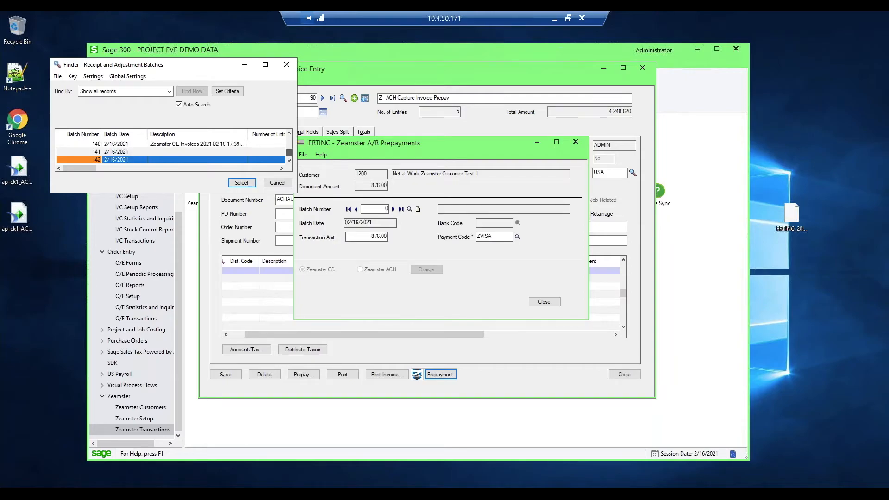
pyautogui.doubleClick(213, 160)
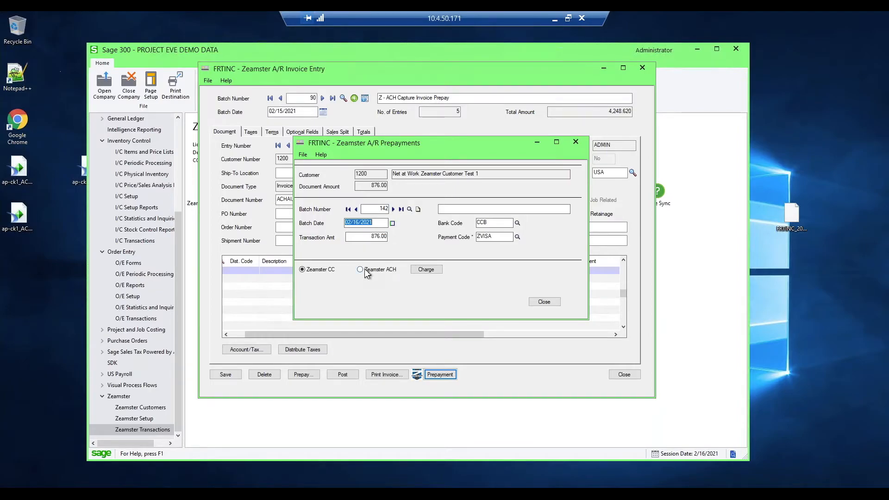
# - Create a new receipt batch for the prepayment with the description ACH Transactions and bank code CCB
pyautogui.click(418, 209)
pyautogui.click(463, 209)
pyautogui.write('ACH Tra')
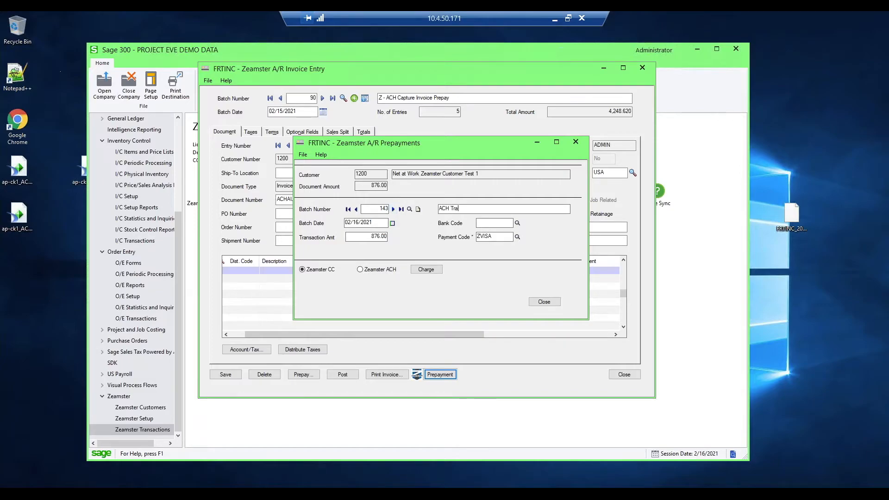
pyautogui.write('nsactions')
pyautogui.click(517, 223)
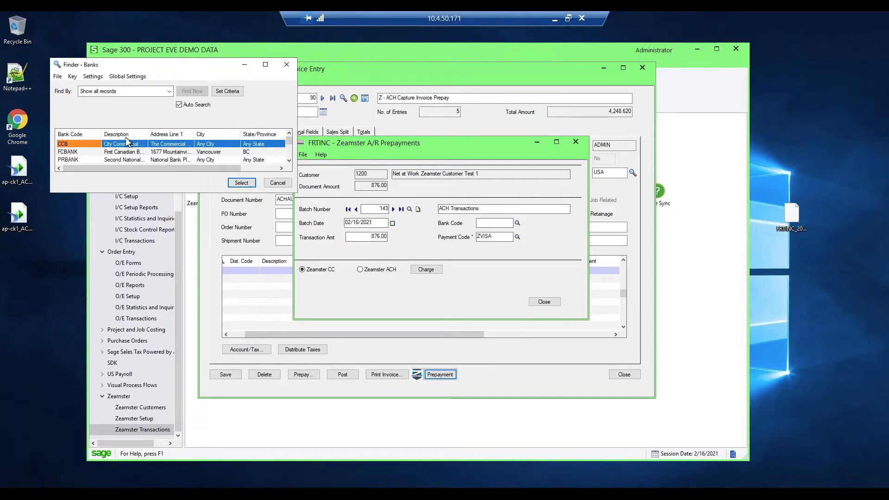
pyautogui.click(123, 144)
pyautogui.doubleClick(122, 145)
# - Set the prepayment's payment code to ZEAMACH
pyautogui.click(517, 236)
pyautogui.click(135, 159)
pyautogui.scroll(-5, 135, 160)
pyautogui.press('Down')
pyautogui.press('Down')
pyautogui.press('Down')
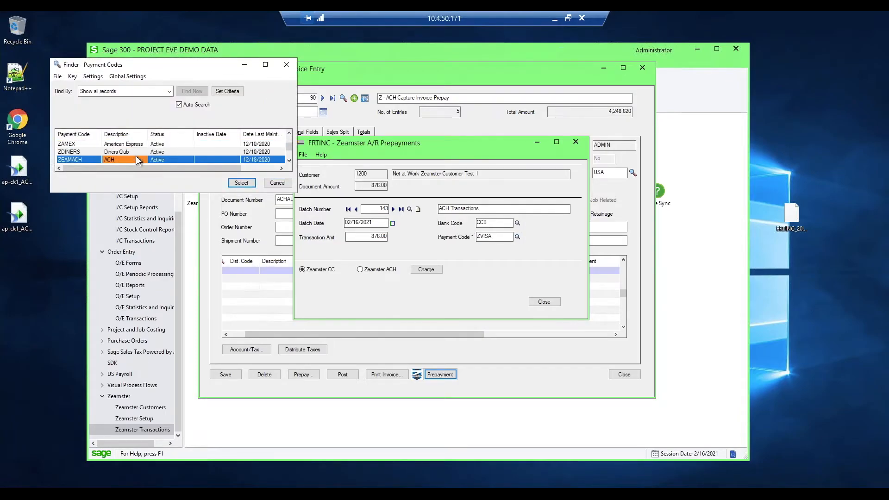
pyautogui.doubleClick(119, 153)
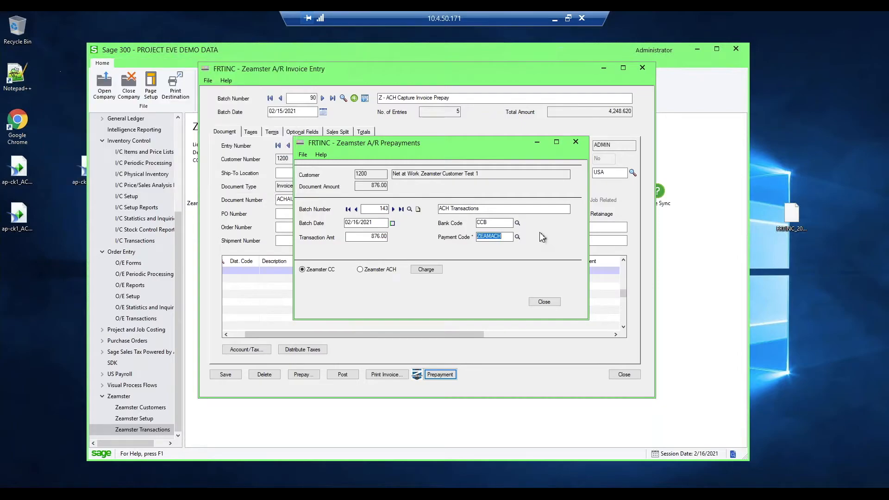
# - Charge the prepayment using the Zeamster ACH method and close the prepayment
pyautogui.click(360, 269)
pyautogui.click(434, 273)
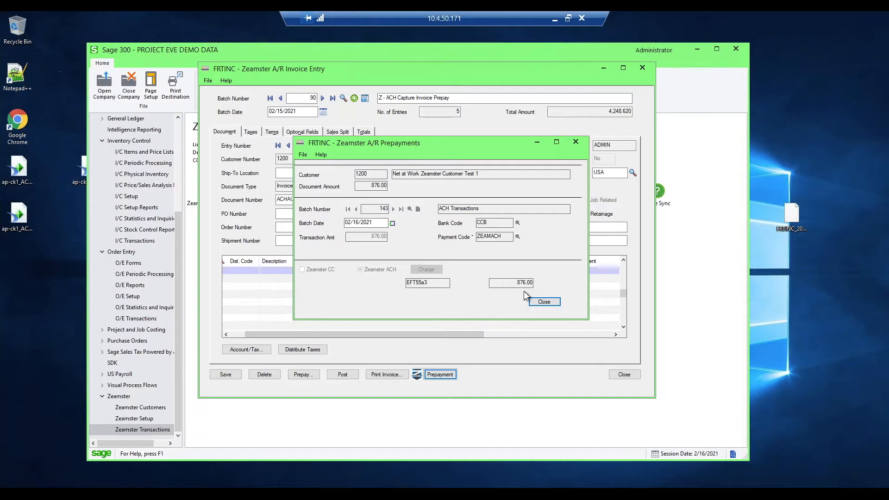
pyautogui.moveTo(452, 148); pyautogui.dragTo(459, 123)
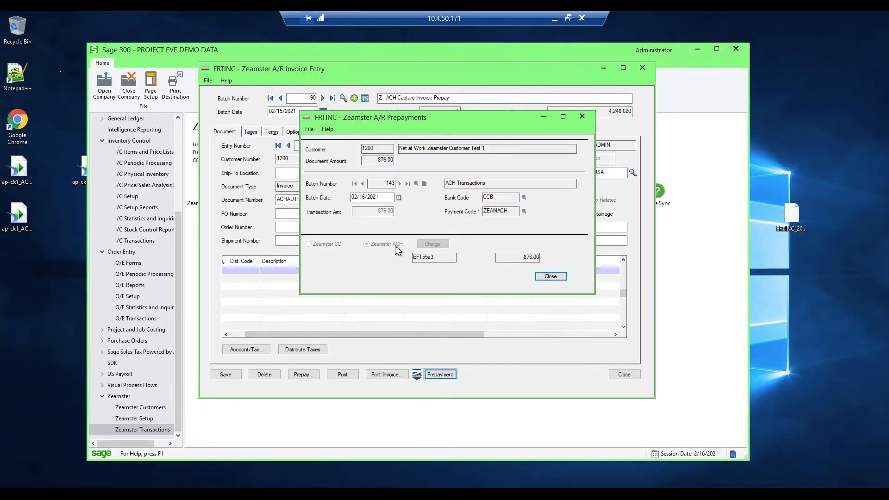
pyautogui.click(558, 278)
# - Save invoice ACHAUTH11 and post batch 90, dismissing the posting messages and closing A/R Invoice Entry
pyautogui.click(234, 376)
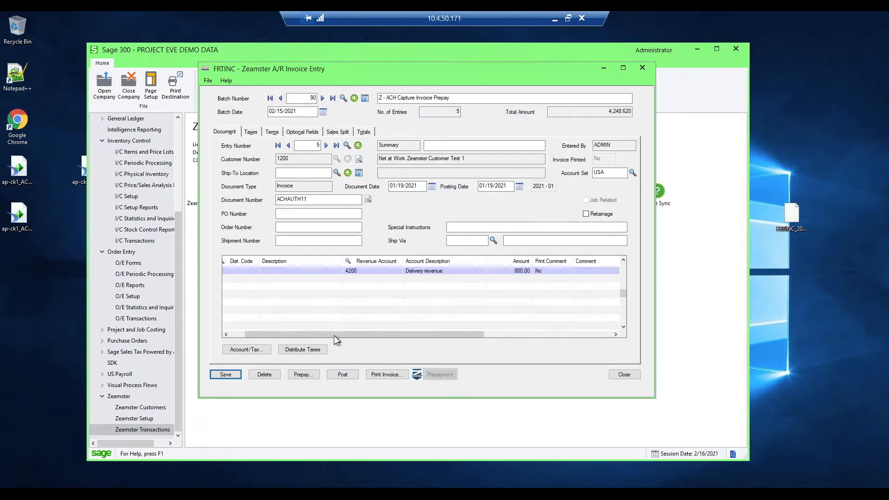
pyautogui.click(343, 375)
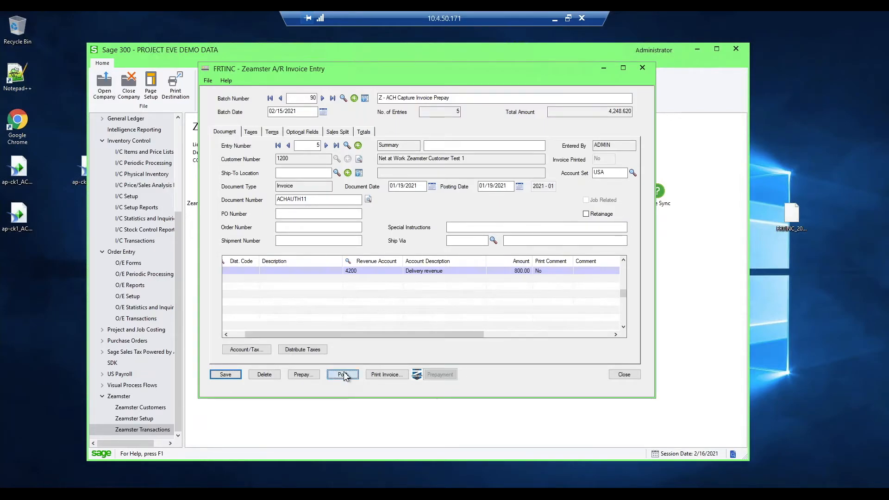
pyautogui.click(468, 291)
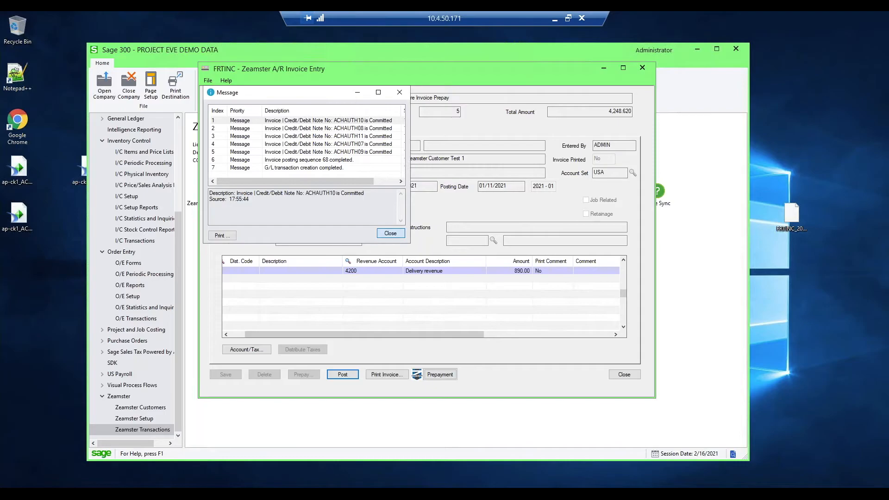
pyautogui.click(392, 233)
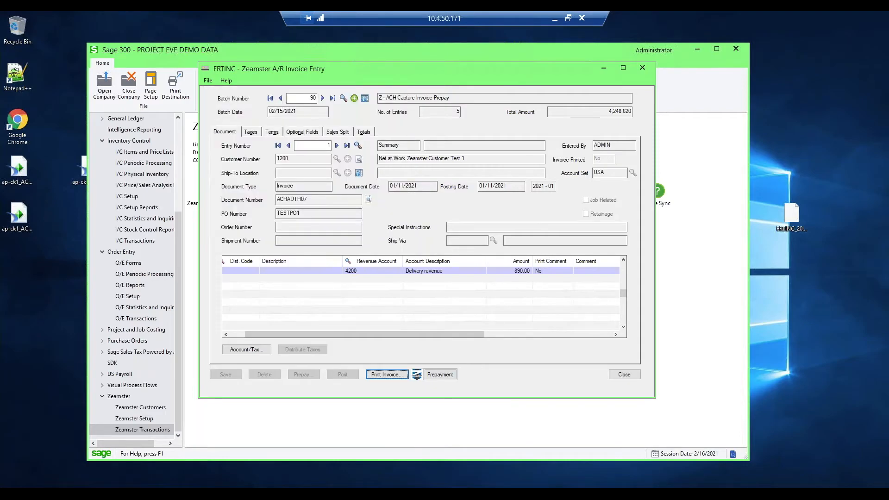
pyautogui.click(624, 374)
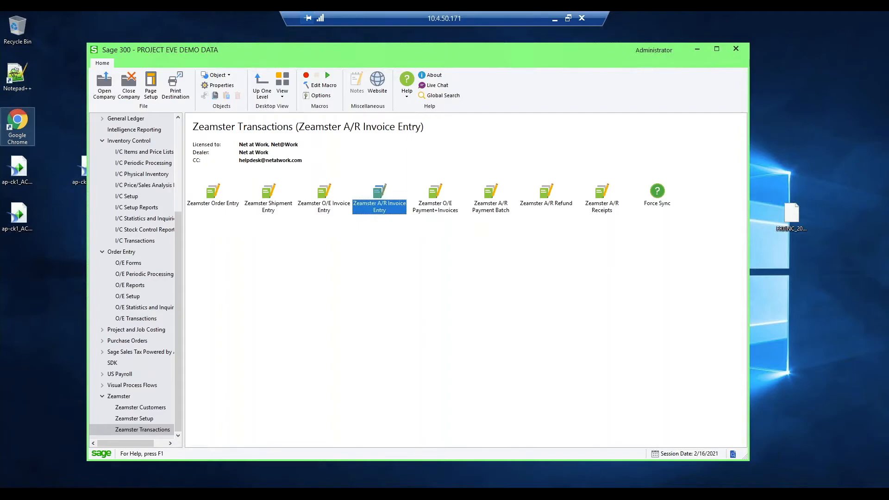
# - Open the Zeamster A/R Payment Batch, set both From and To Terms Code to AUTO, and list the matching invoices
pyautogui.doubleClick(494, 207)
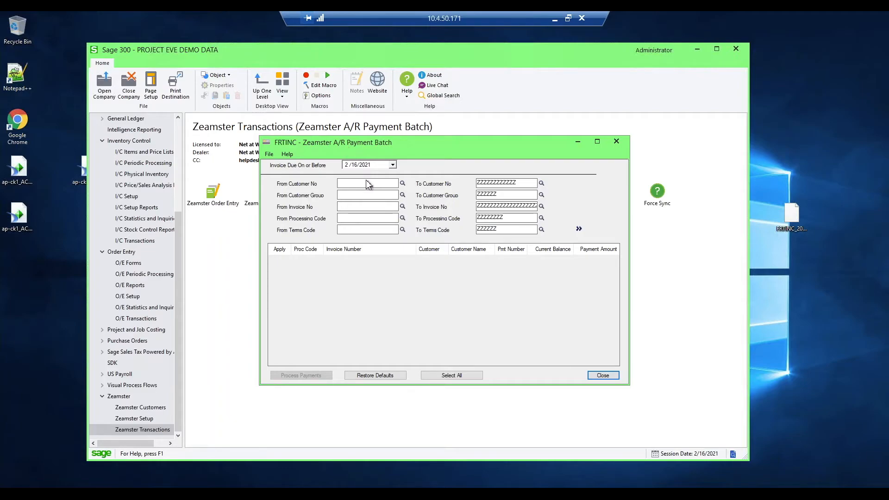
pyautogui.moveTo(411, 149); pyautogui.dragTo(410, 120)
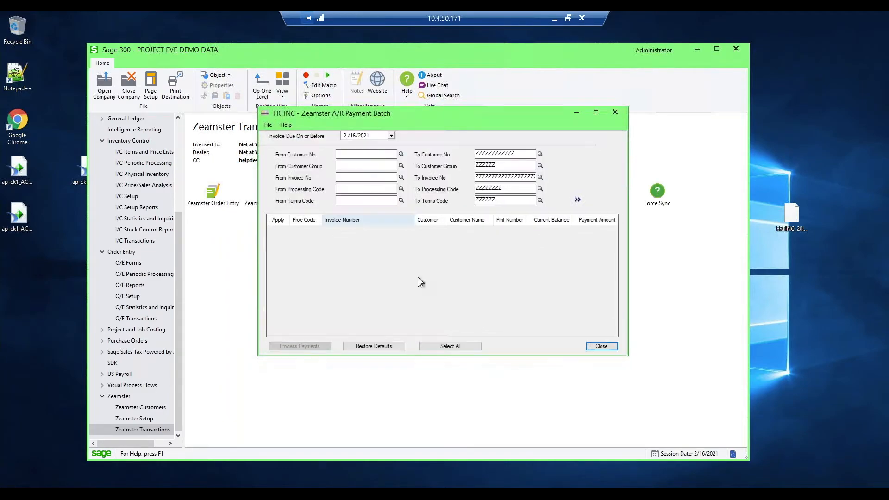
pyautogui.click(371, 200)
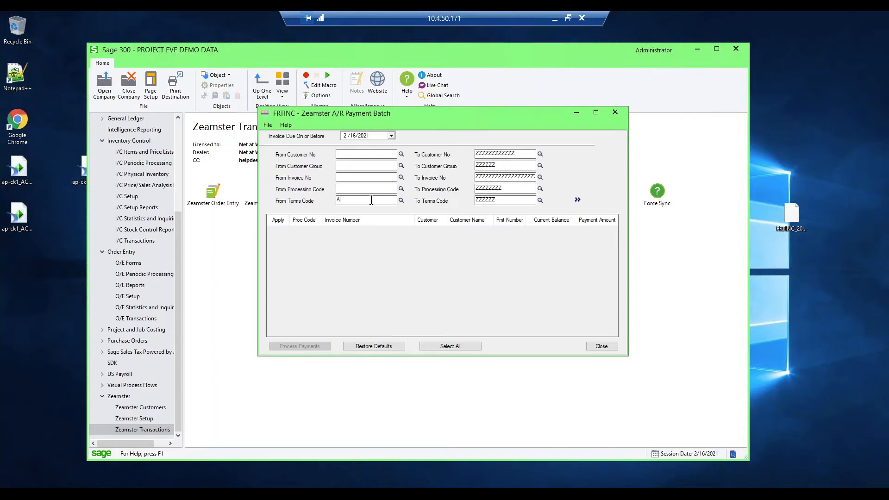
pyautogui.press('Tab')
pyautogui.write('A')
pyautogui.press('Tab')
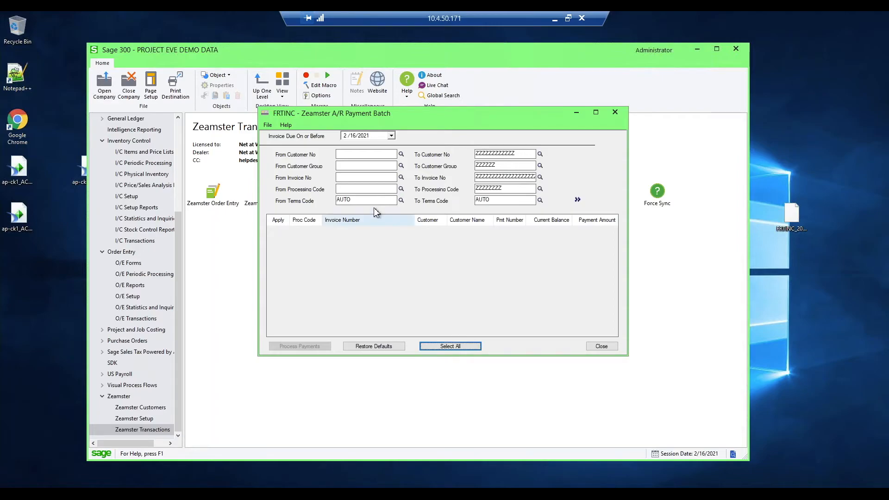
pyautogui.click(364, 201)
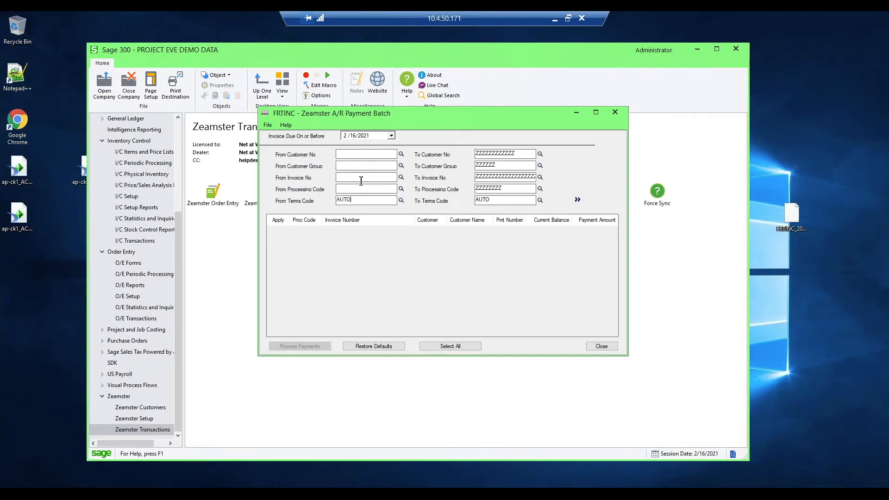
pyautogui.moveTo(407, 116); pyautogui.dragTo(400, 107)
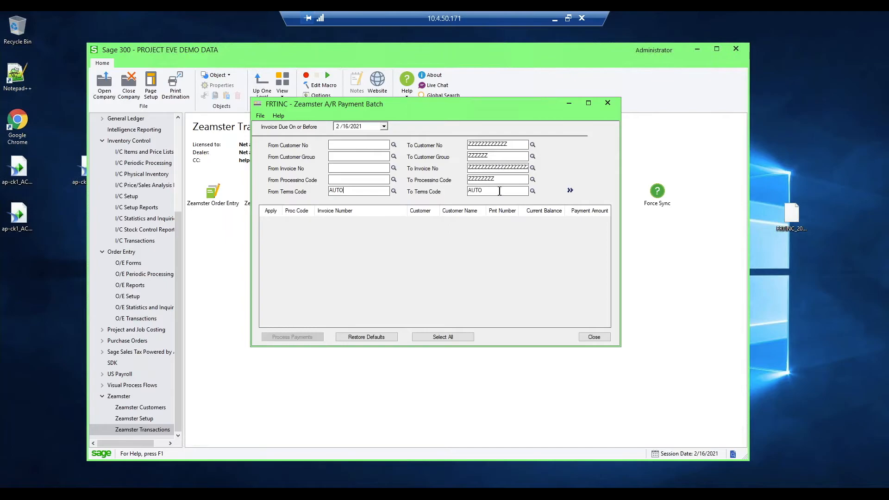
pyautogui.click(570, 191)
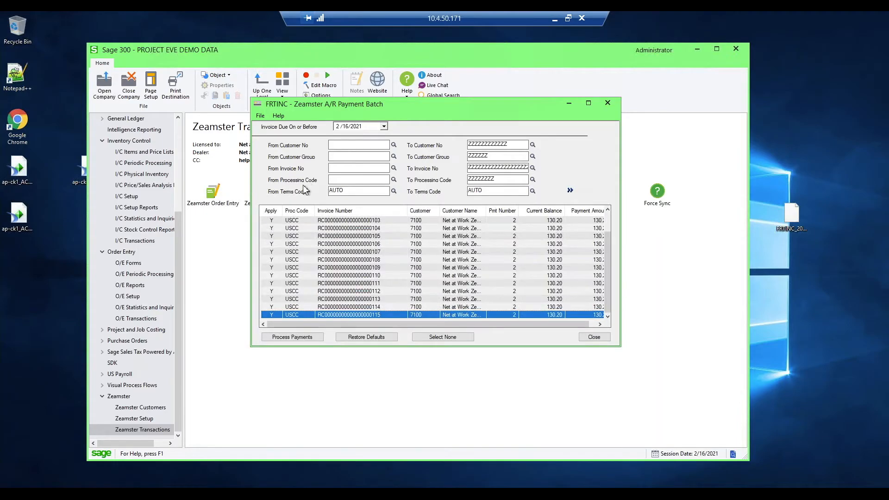
pyautogui.click(345, 188)
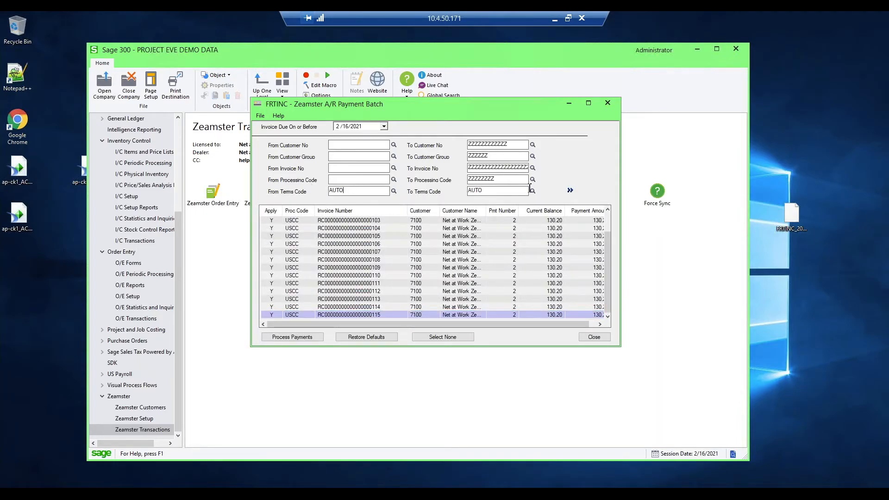
pyautogui.moveTo(433, 104); pyautogui.dragTo(427, 86)
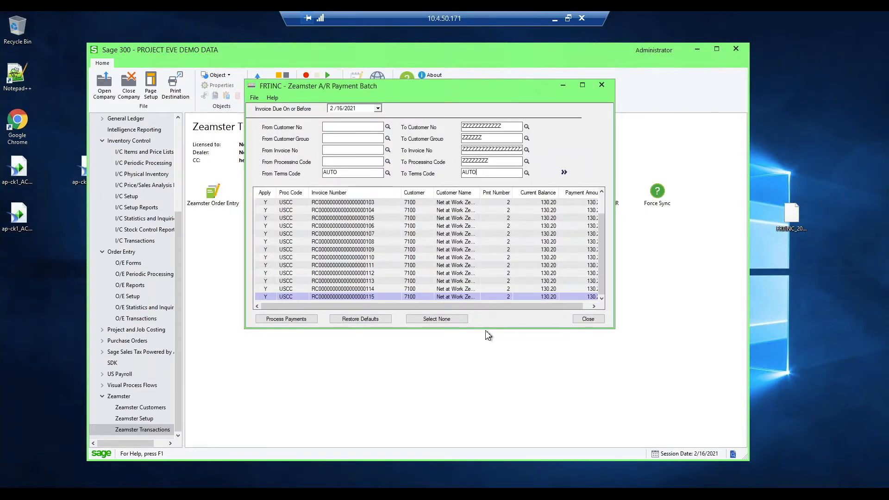
pyautogui.moveTo(488, 327); pyautogui.dragTo(494, 414)
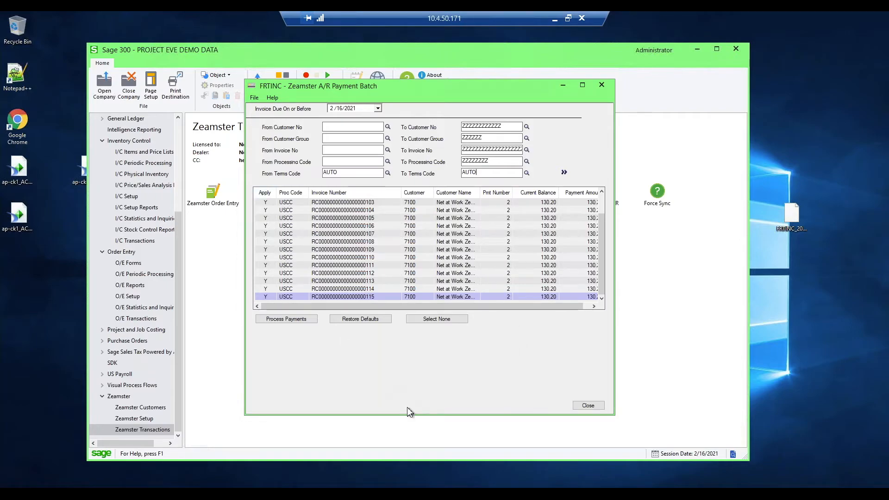
pyautogui.moveTo(412, 414); pyautogui.dragTo(400, 328)
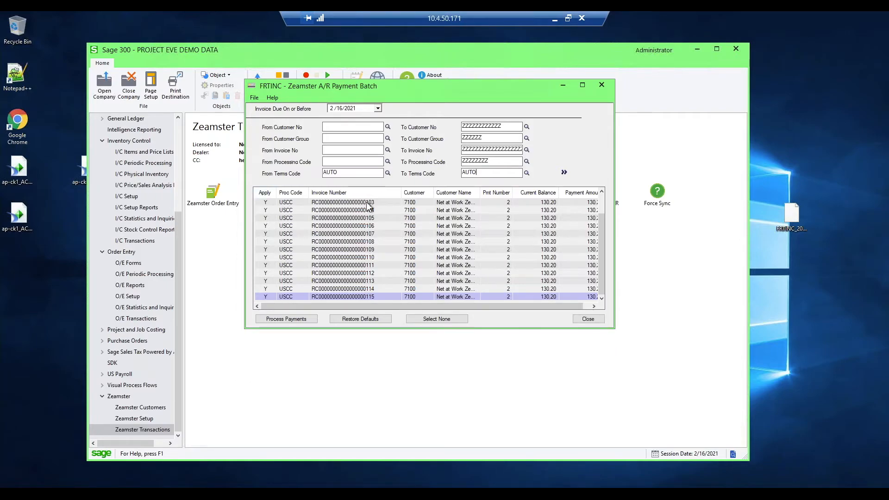
# - Clear the payment selection so that none of the listed invoices is applied
pyautogui.scroll(1, 376, 241)
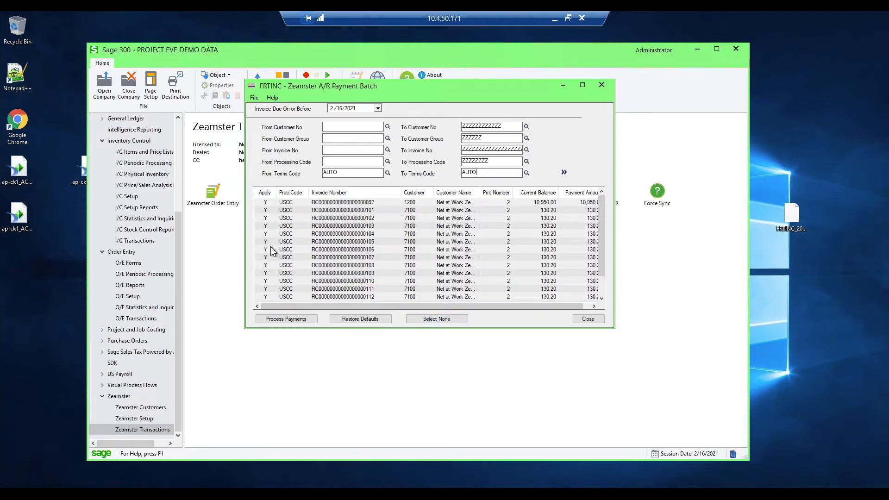
pyautogui.click(441, 319)
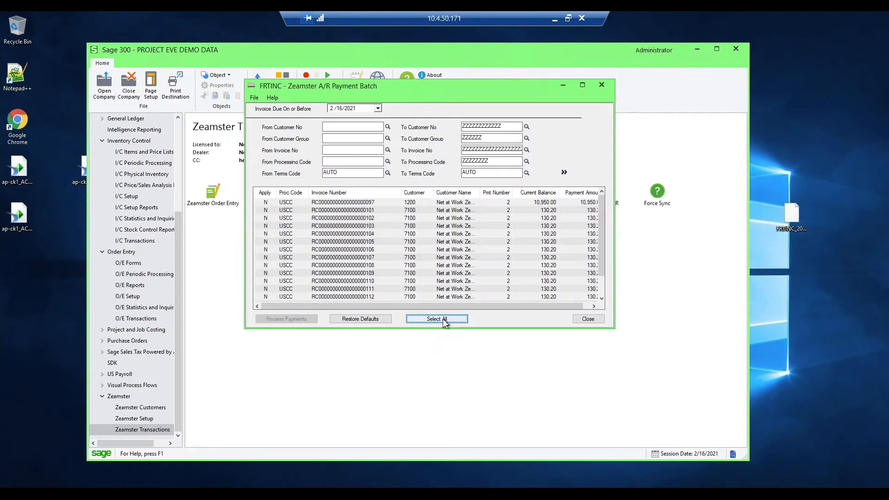
pyautogui.click(443, 320)
pyautogui.click(444, 320)
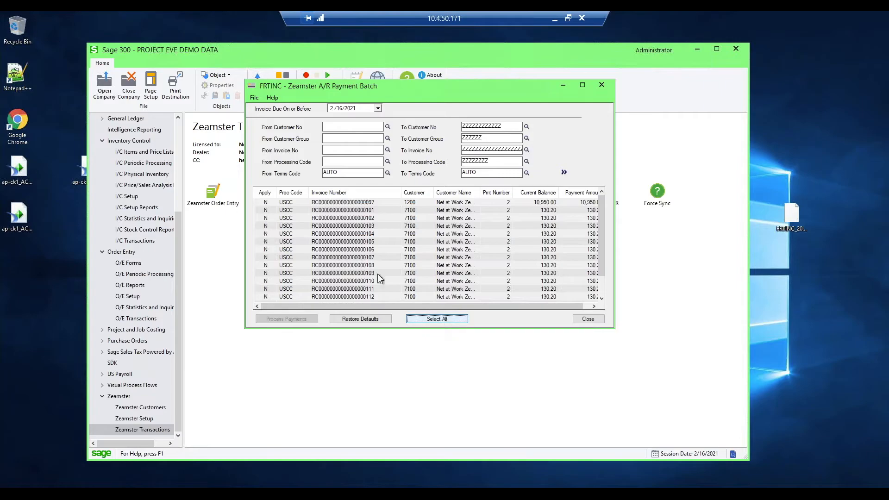
# - Mark only the invoices ending in 097 and 101 for payment and process their payments, dismissing the completion message
pyautogui.click(266, 202)
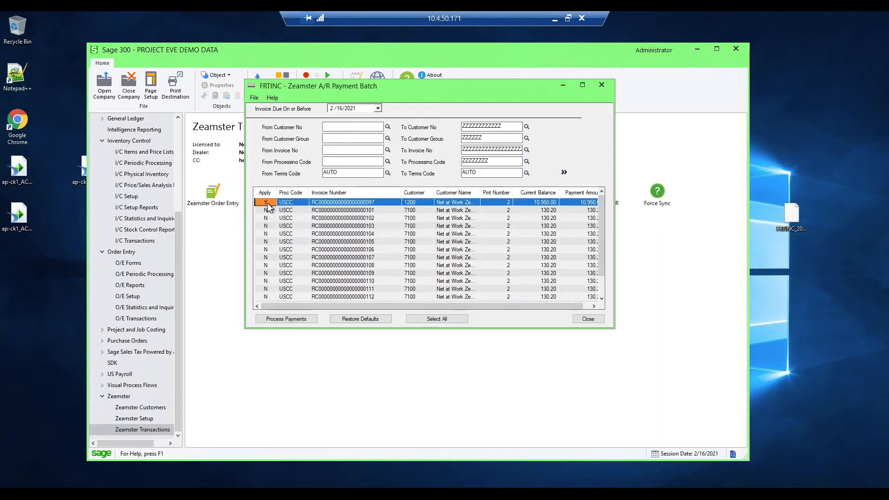
pyautogui.click(266, 210)
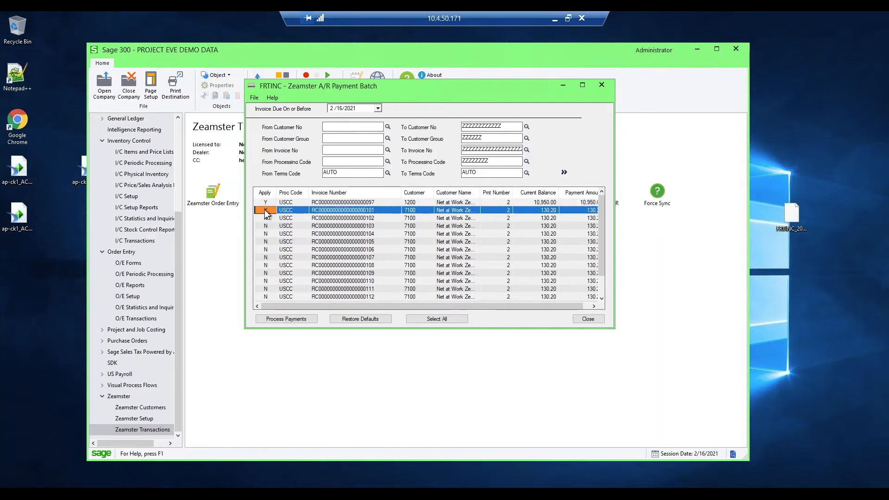
pyautogui.click(270, 211)
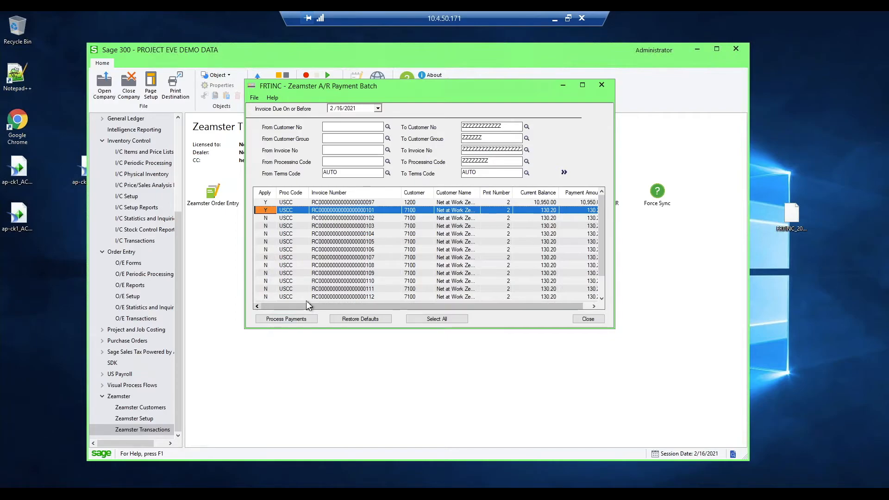
pyautogui.click(294, 316)
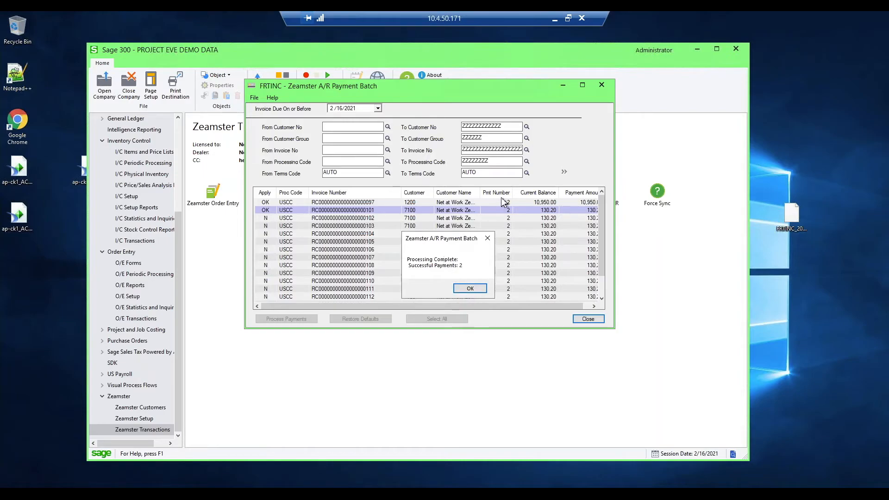
pyautogui.click(477, 288)
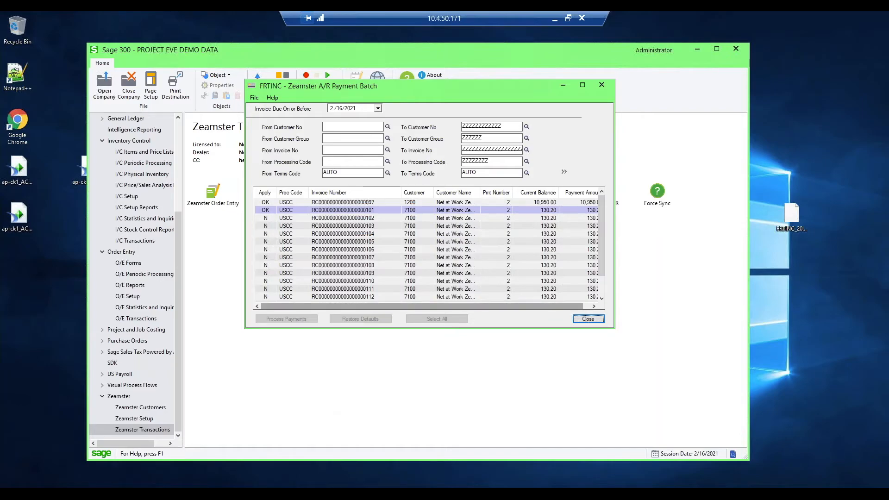
# - Switch to the Zeamster portal in the browser, reload the location's Transactions list to check the batch payments, and return to Sage 300
pyautogui.click(75, 488)
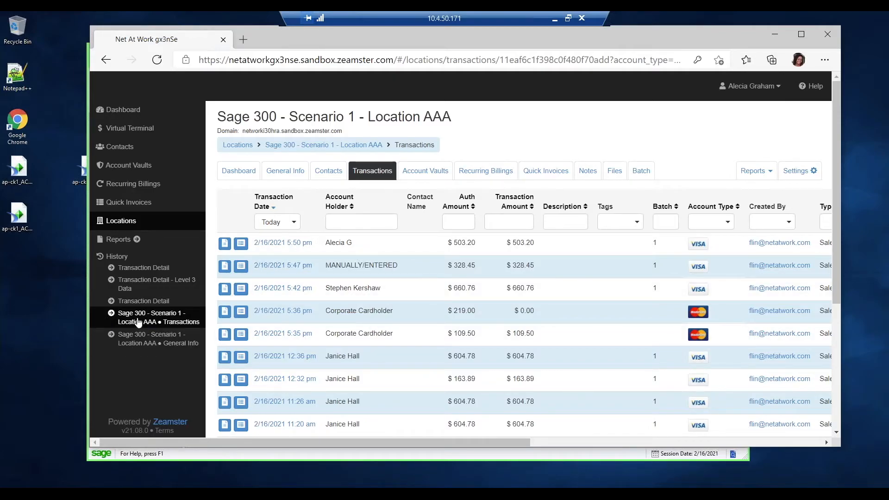
pyautogui.hotkey('ctrl', 'l')
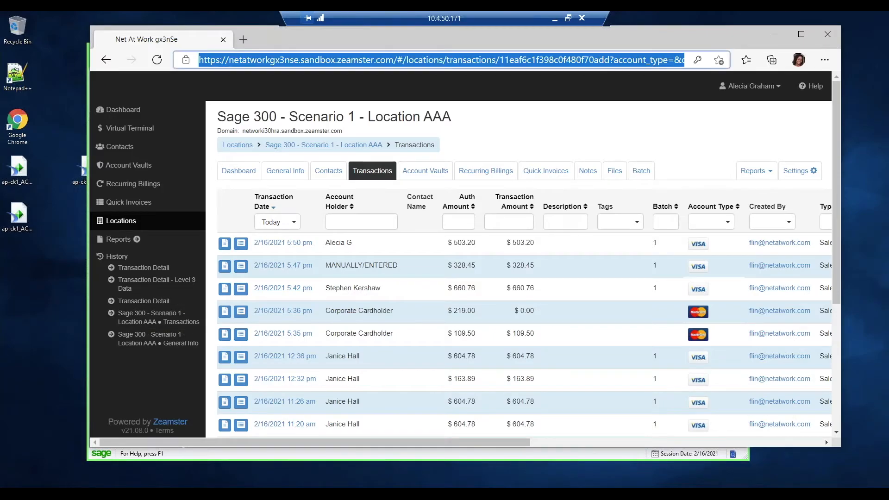
pyautogui.press('Return')
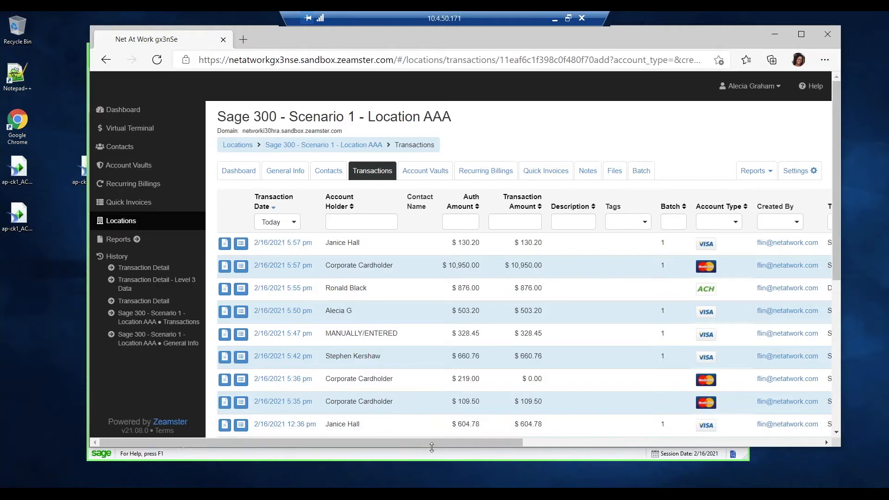
pyautogui.moveTo(437, 441); pyautogui.dragTo(402, 439)
pyautogui.click(777, 34)
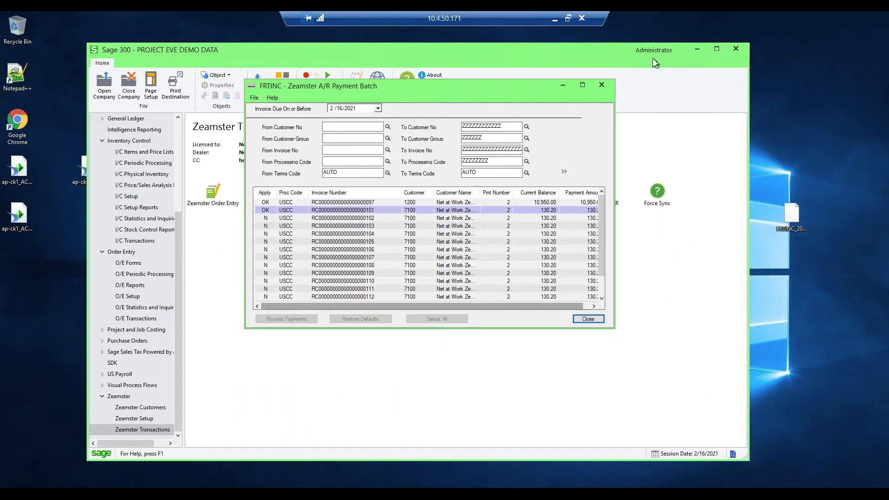
# - Close the A/R Payment Batch and start a new Zeamster O/E Invoice Entry from shipment PE00000129 for Custom Comfort
pyautogui.click(587, 319)
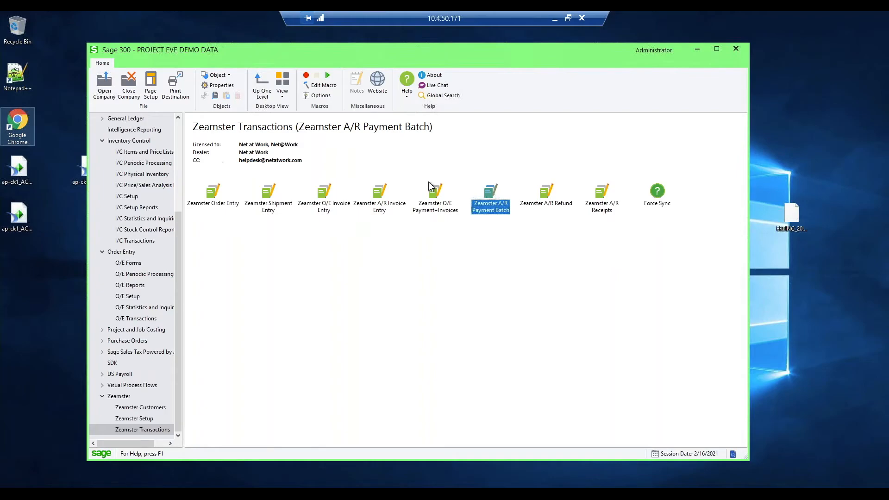
pyautogui.click(326, 204)
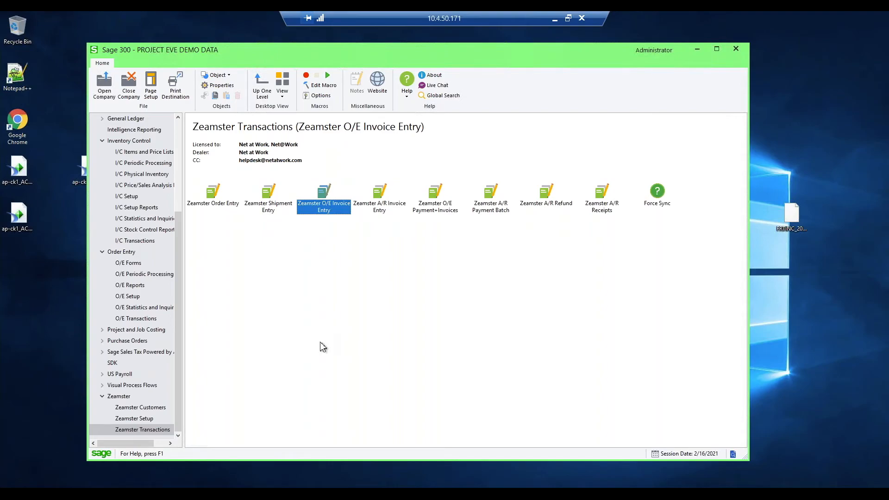
pyautogui.doubleClick(332, 208)
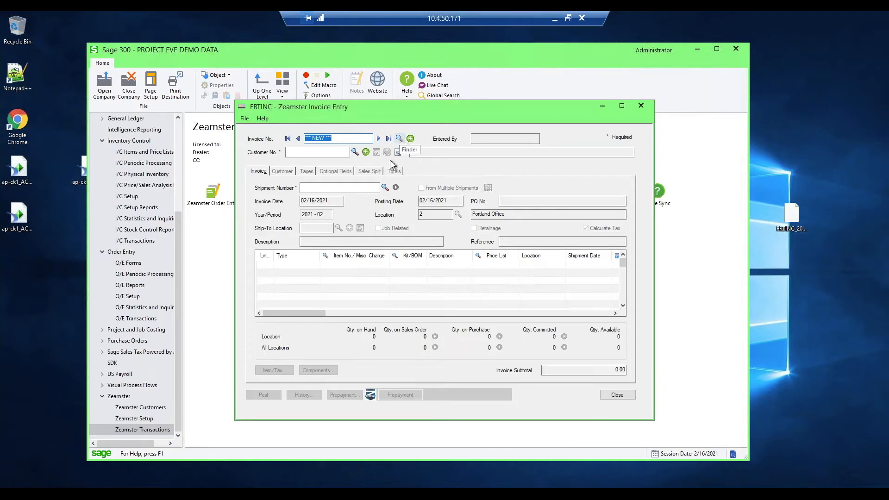
pyautogui.click(386, 188)
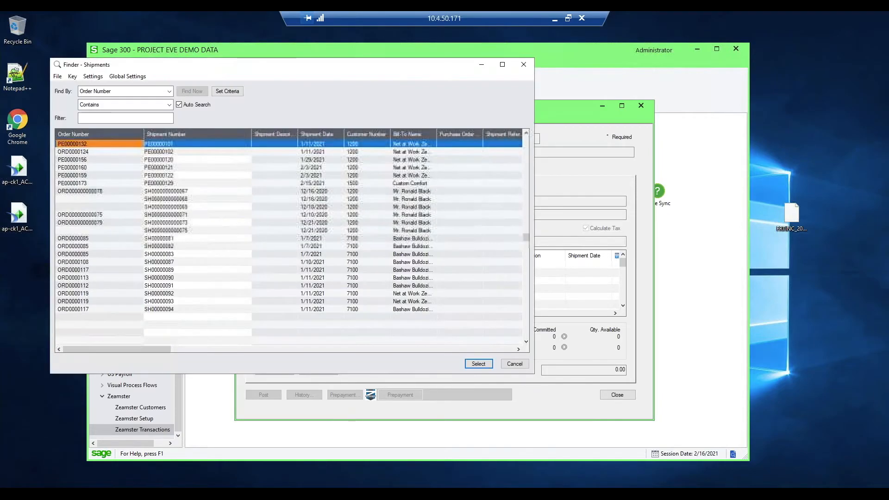
pyautogui.click(163, 184)
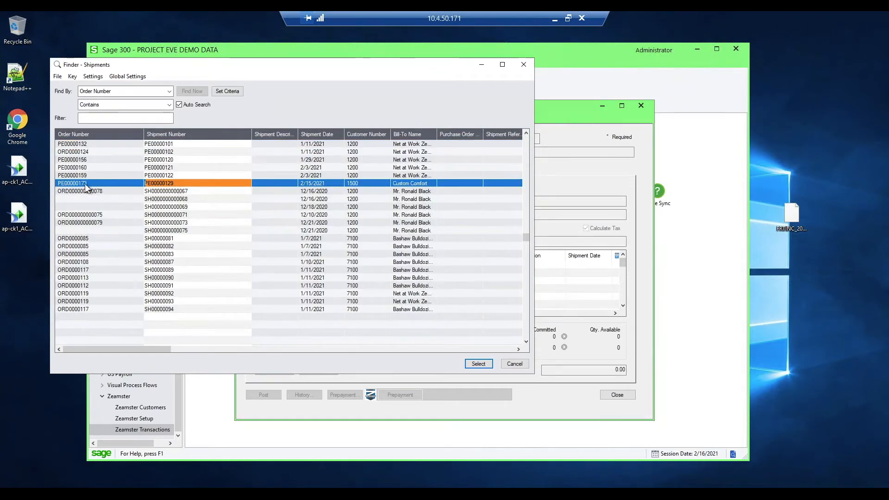
pyautogui.doubleClick(106, 184)
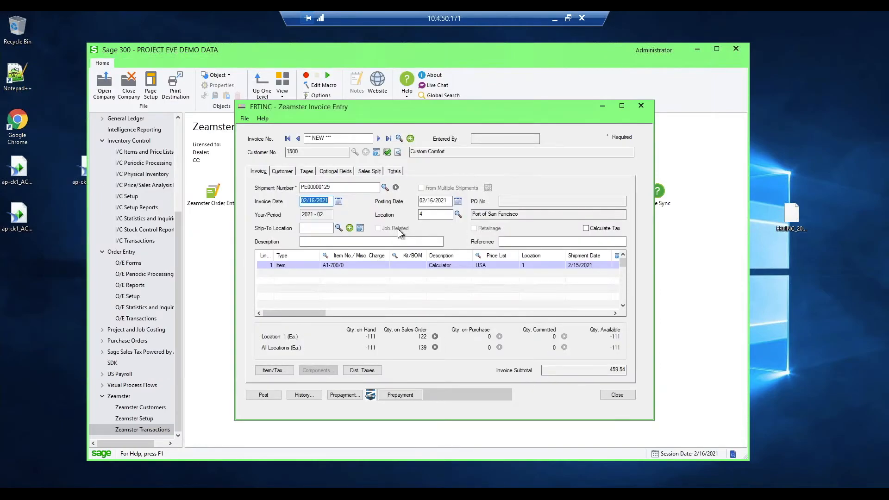
# - Review the new invoice's line details and totals, and post the invoice
pyautogui.moveTo(407, 105); pyautogui.dragTo(386, 90)
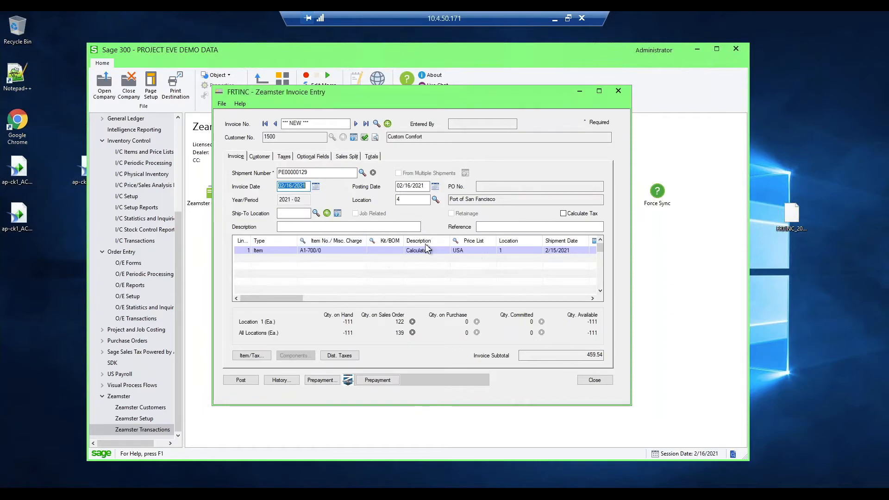
pyautogui.click(464, 299)
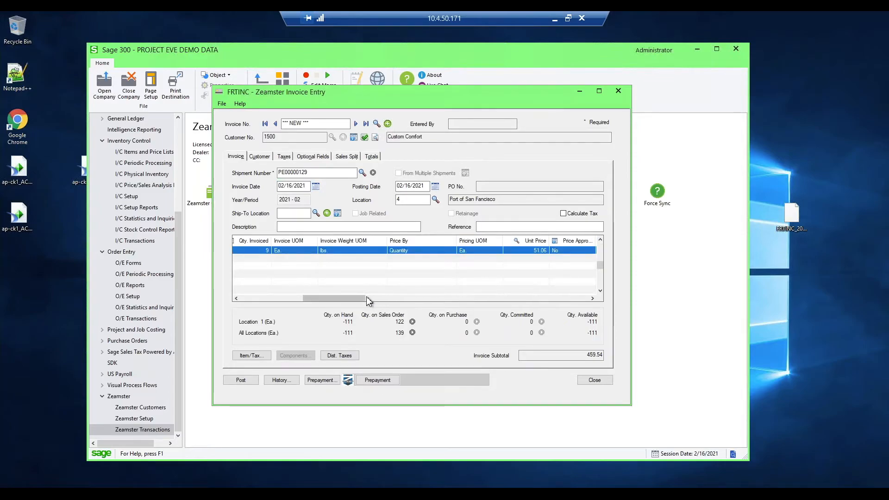
pyautogui.moveTo(361, 301); pyautogui.dragTo(258, 301)
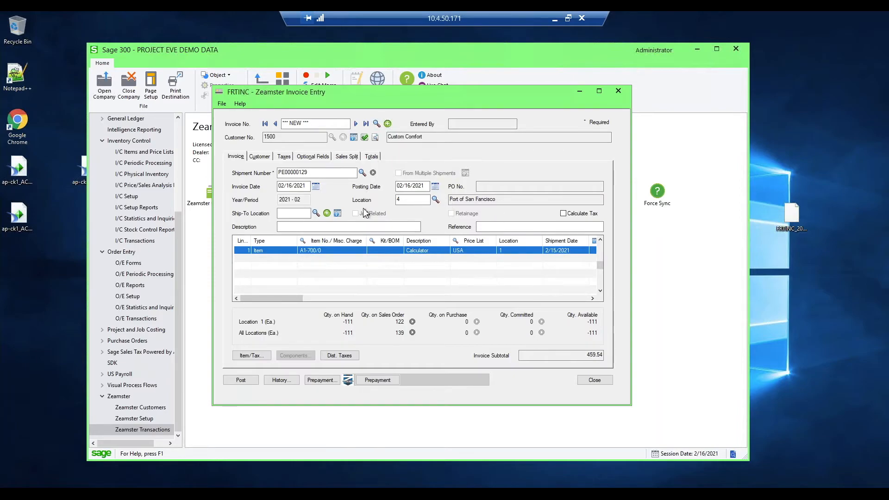
pyautogui.click(372, 158)
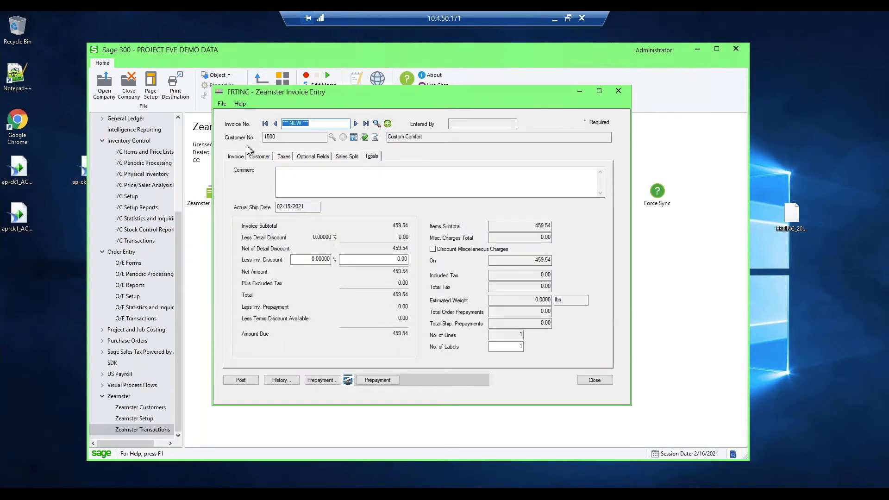
pyautogui.click(240, 158)
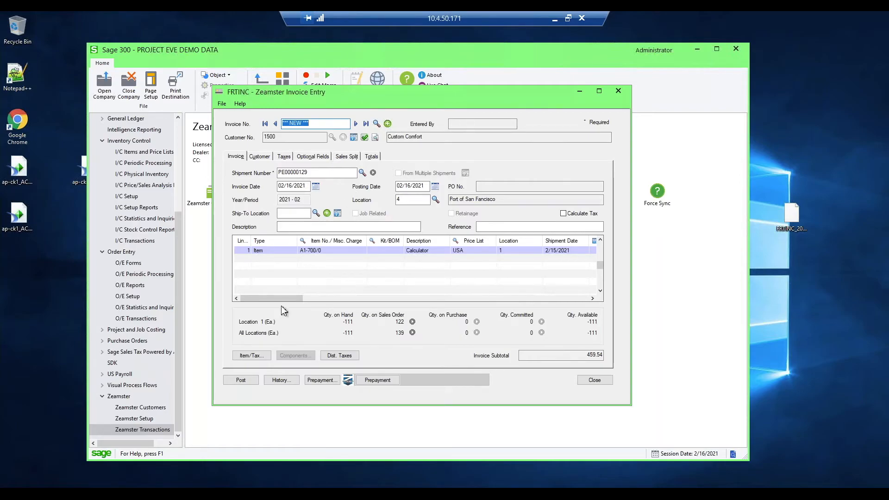
pyautogui.click(240, 380)
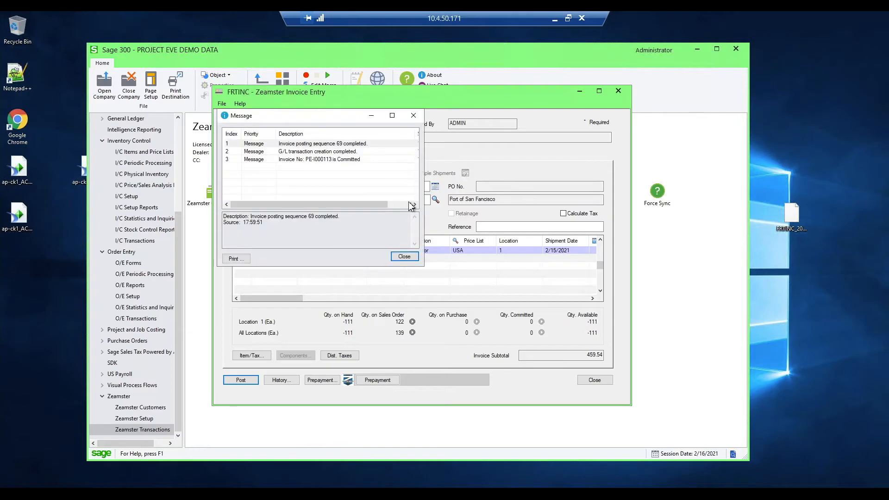
# - Dismiss the posting messages, print the newly posted invoice to the print destination for preview, and close the preview
pyautogui.click(403, 256)
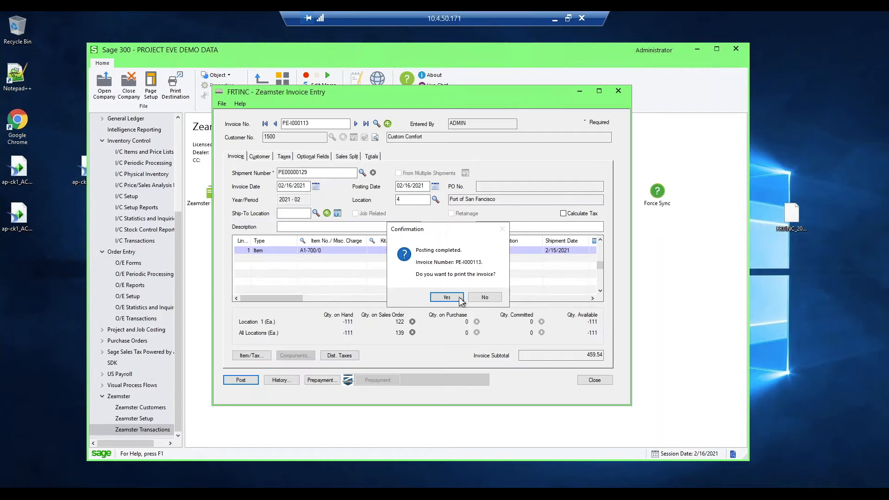
pyautogui.click(446, 297)
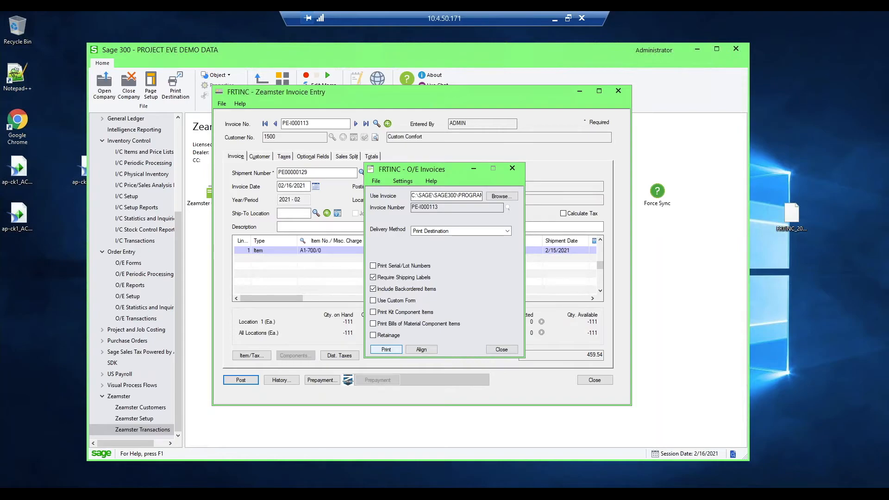
pyautogui.click(386, 349)
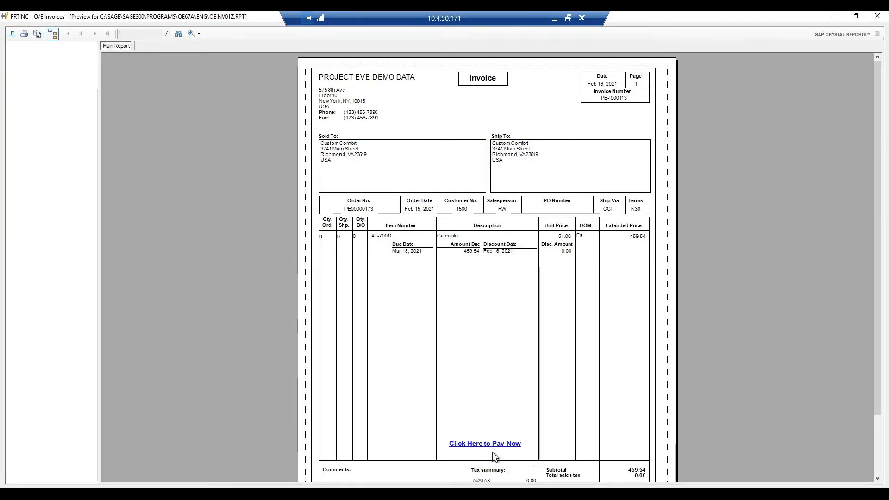
pyautogui.click(876, 16)
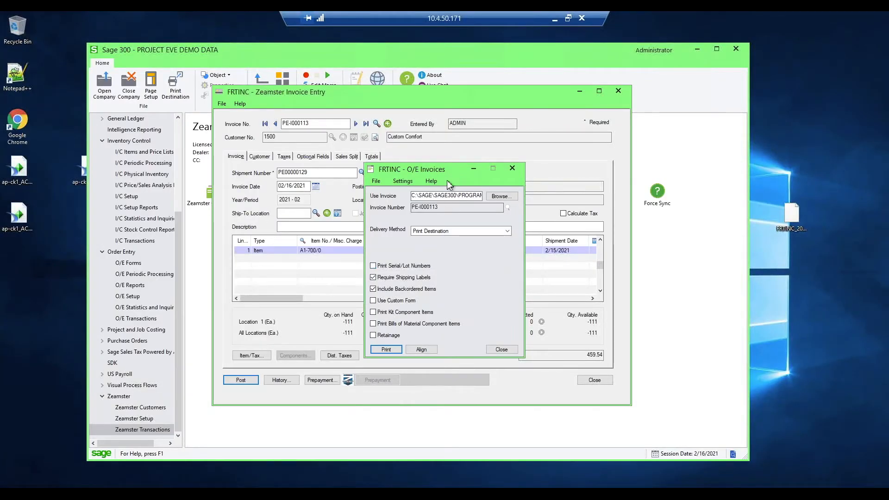
# - E-mail the invoice by setting its delivery method to Customer with message ID DEFAULT, and allow Outlook to send it
pyautogui.moveTo(447, 167); pyautogui.dragTo(443, 129)
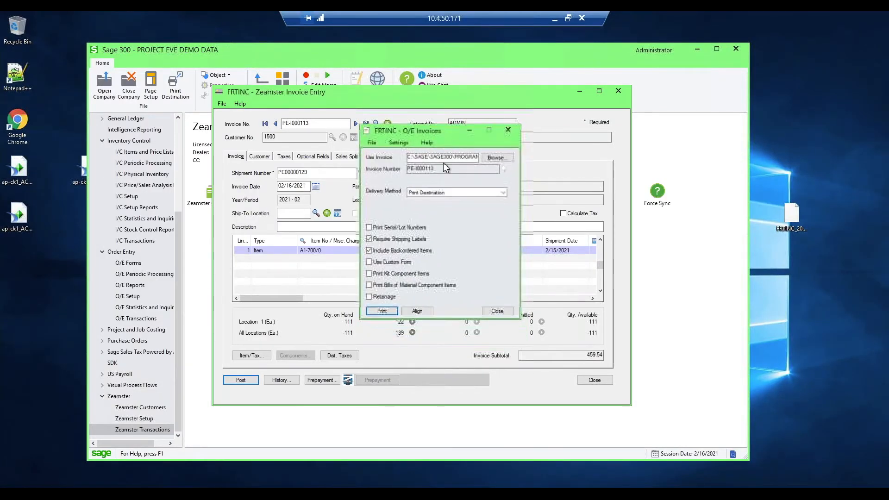
pyautogui.click(448, 193)
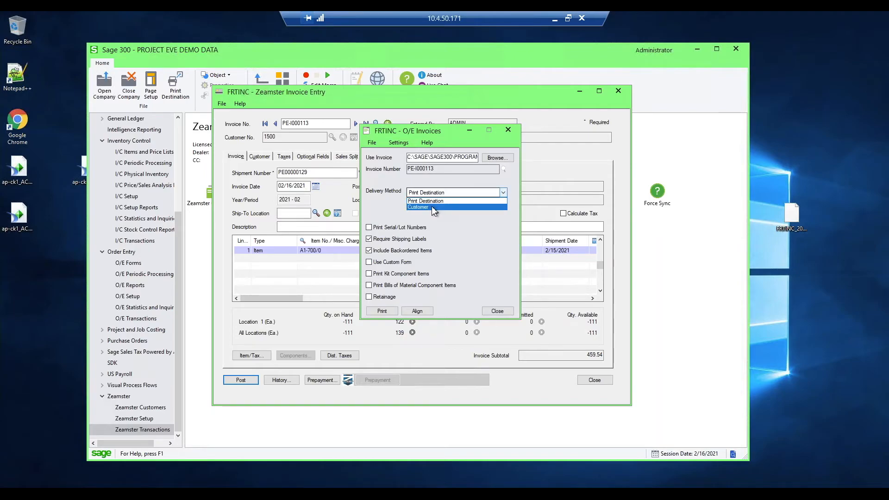
pyautogui.click(431, 206)
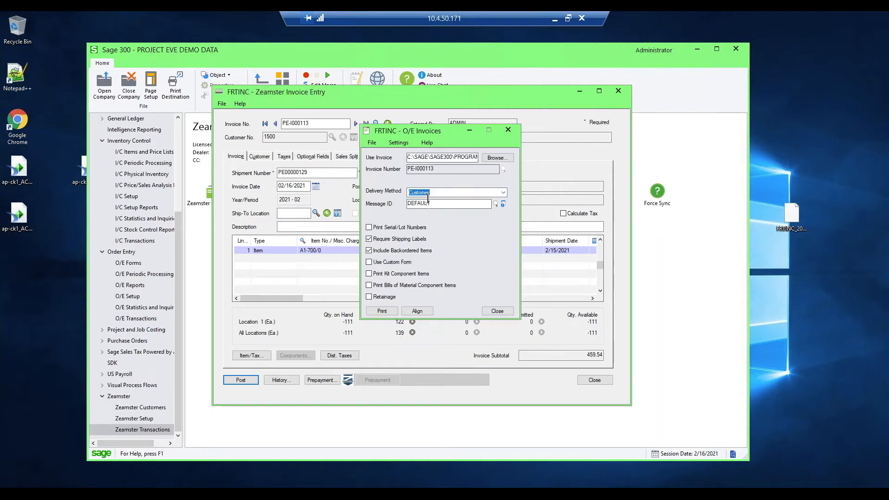
pyautogui.click(382, 311)
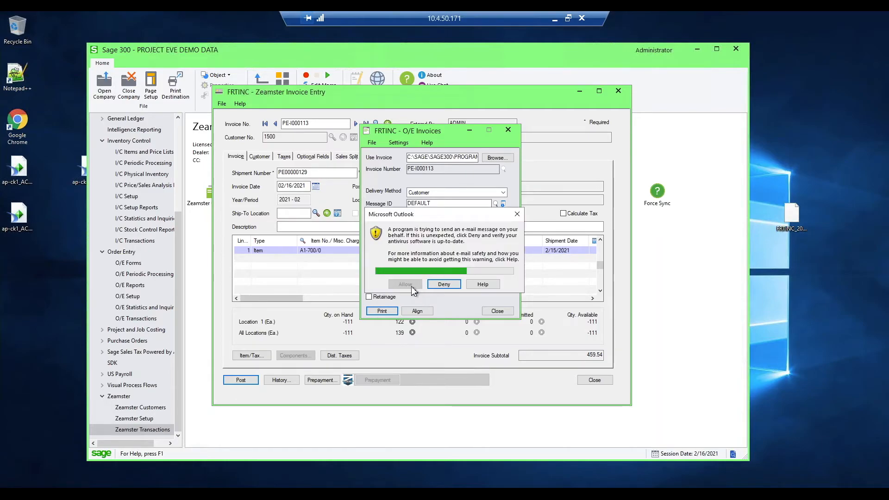
pyautogui.click(412, 286)
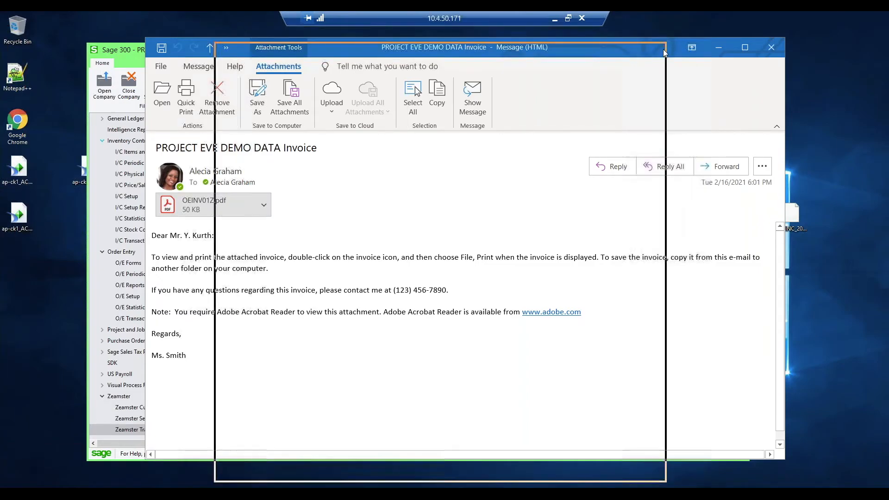
# - Follow the Click Here to Pay Now link in the e-mailed OEINV01Z.pdf and review the Customer Invoice payment page
pyautogui.click(771, 47)
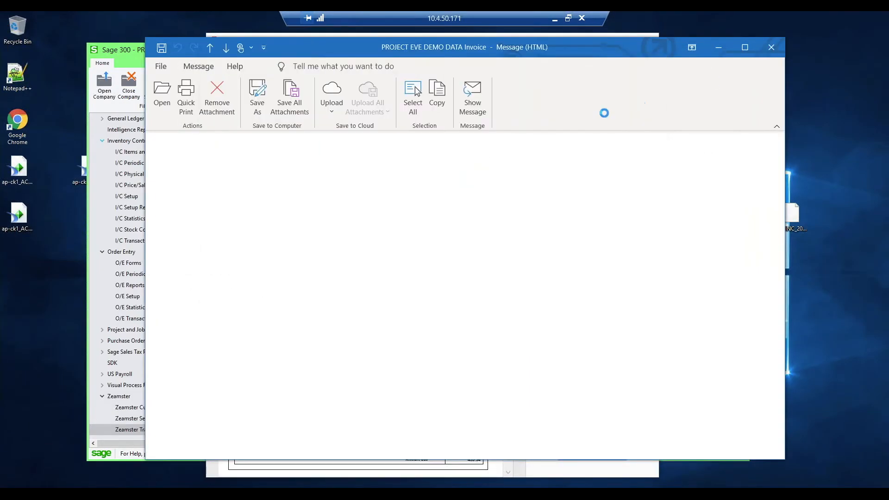
pyautogui.click(618, 41)
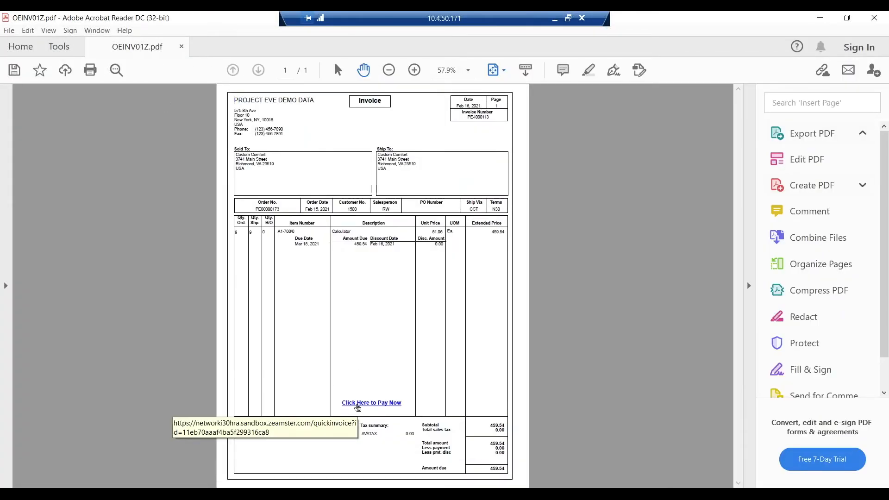
pyautogui.click(357, 404)
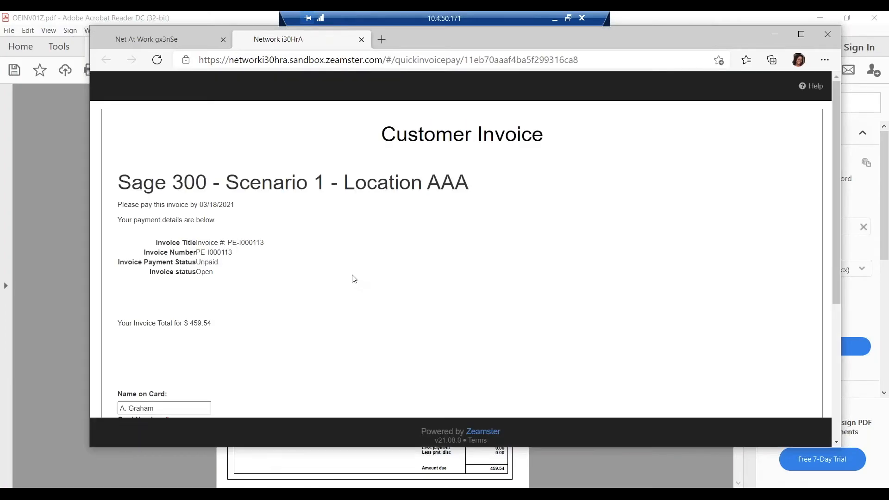
pyautogui.scroll(-1, 309, 253)
pyautogui.scroll(-1, 309, 254)
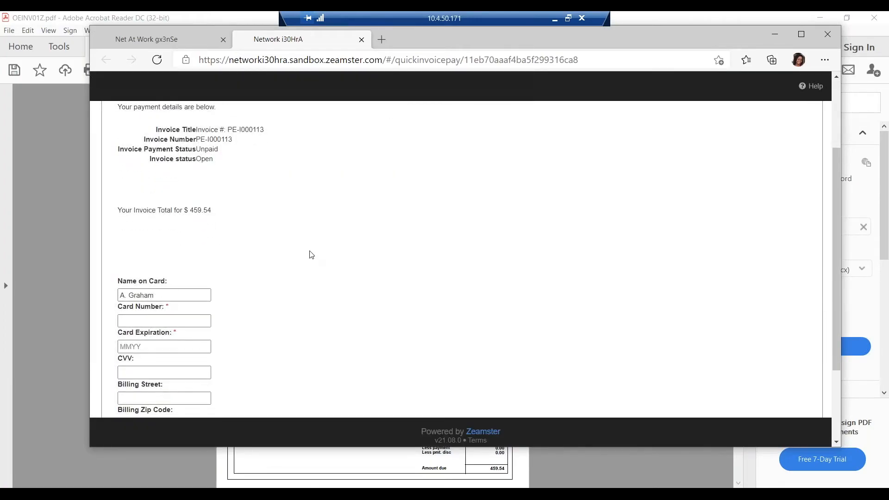
pyautogui.scroll(-1, 309, 254)
pyautogui.scroll(-1, 311, 255)
pyautogui.click(129, 210)
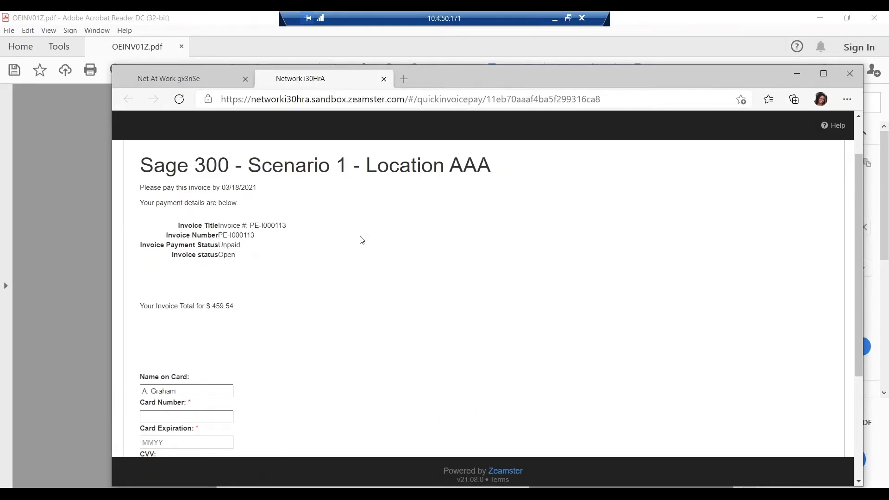
# - Fill in the card number and card expiration on the Customer Invoice payment form
pyautogui.scroll(-2, 361, 241)
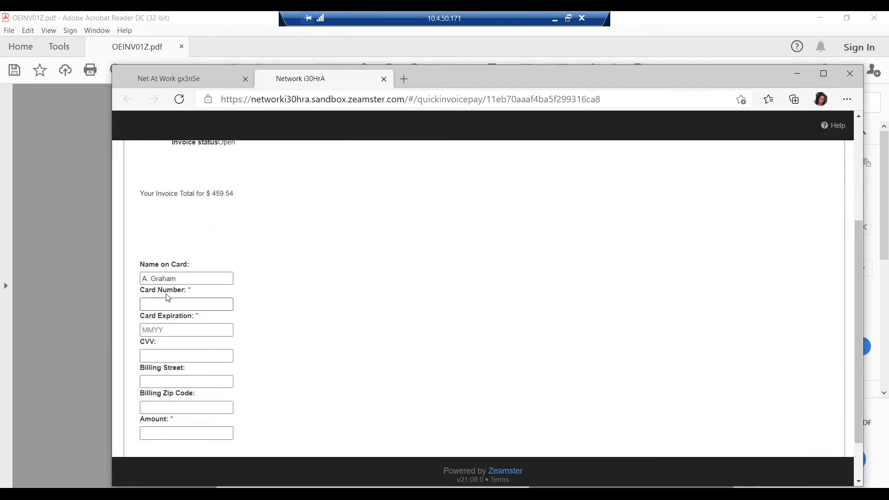
pyautogui.click(140, 306)
pyautogui.hotkey('ctrl', 'v')
pyautogui.click(146, 330)
pyautogui.write('1221')
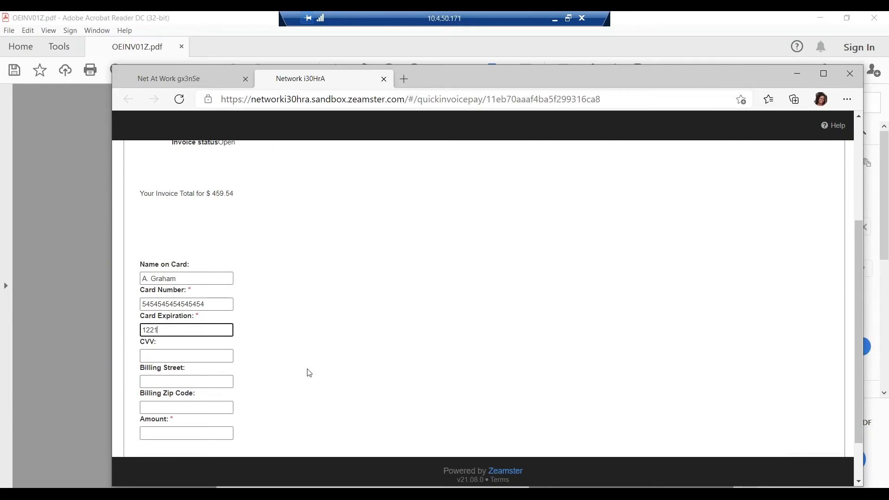
# - Set the payment amount to 459.54, agree to the card issuer terms, and submit the invoice payment
pyautogui.scroll(-2, 306, 371)
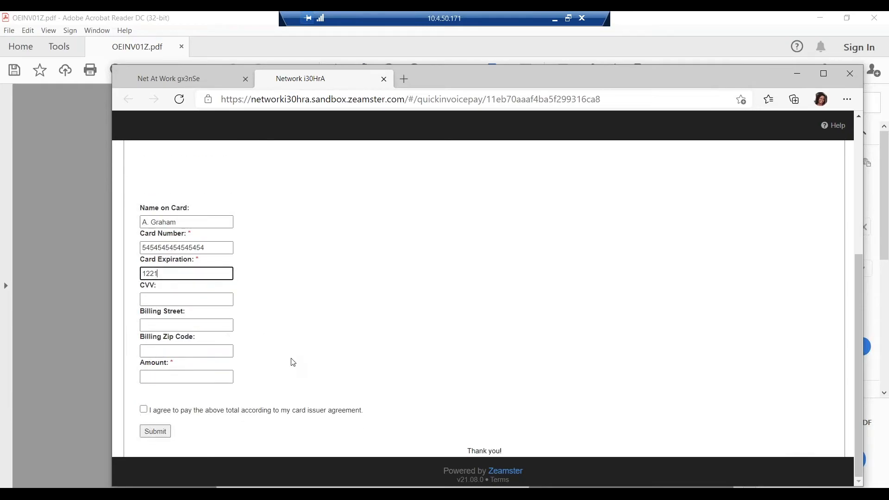
pyautogui.scroll(3, 292, 361)
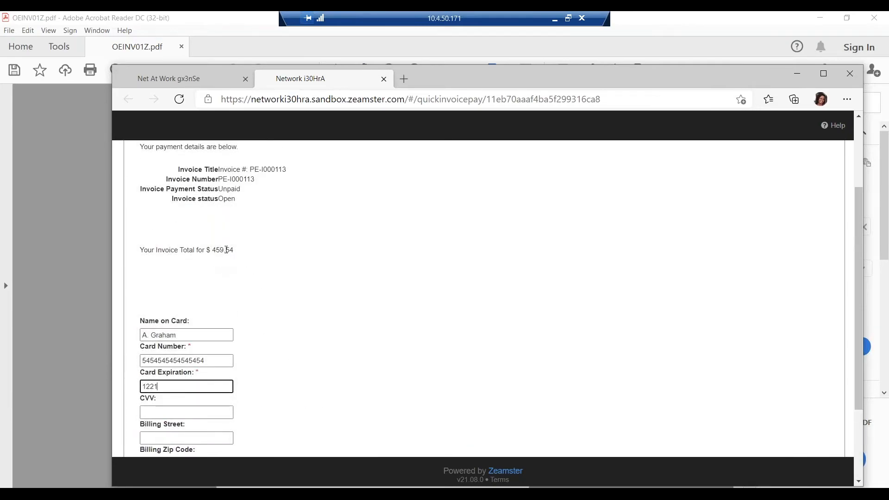
pyautogui.scroll(-2, 272, 254)
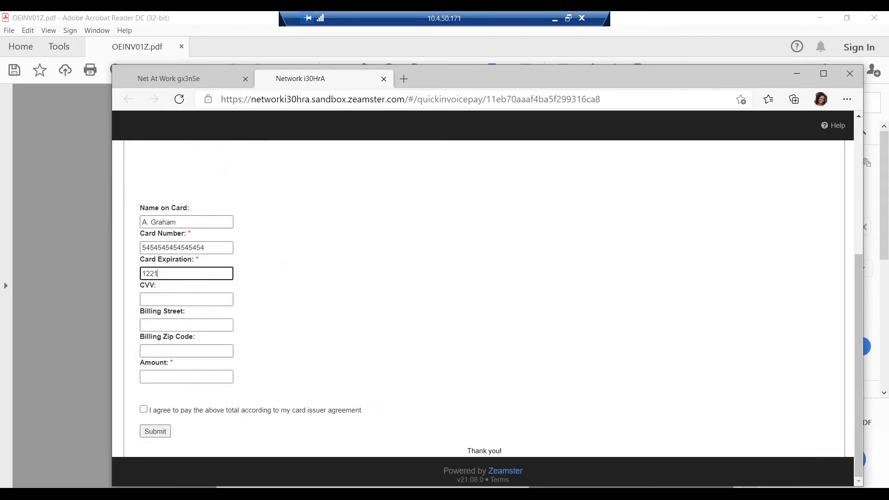
pyautogui.click(185, 375)
pyautogui.scroll(2, 304, 303)
pyautogui.scroll(-1, 305, 303)
pyautogui.scroll(-1, 305, 302)
pyautogui.scroll(1, 306, 302)
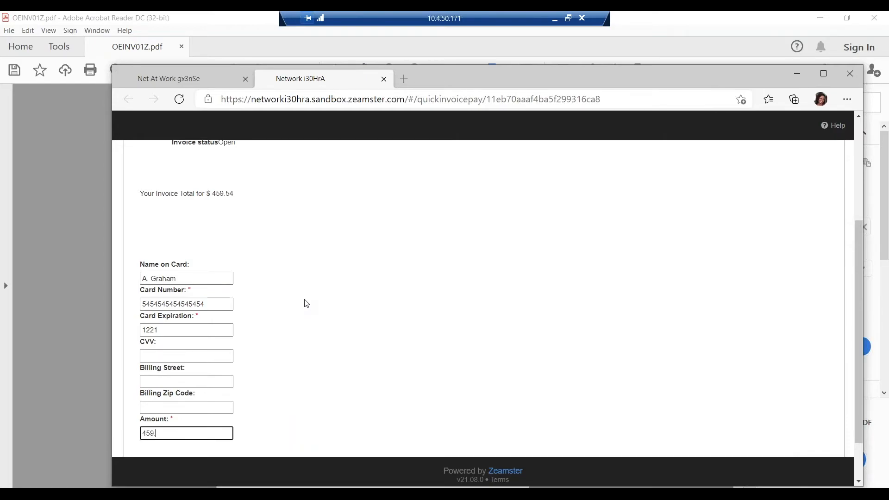
pyautogui.scroll(-1, 315, 301)
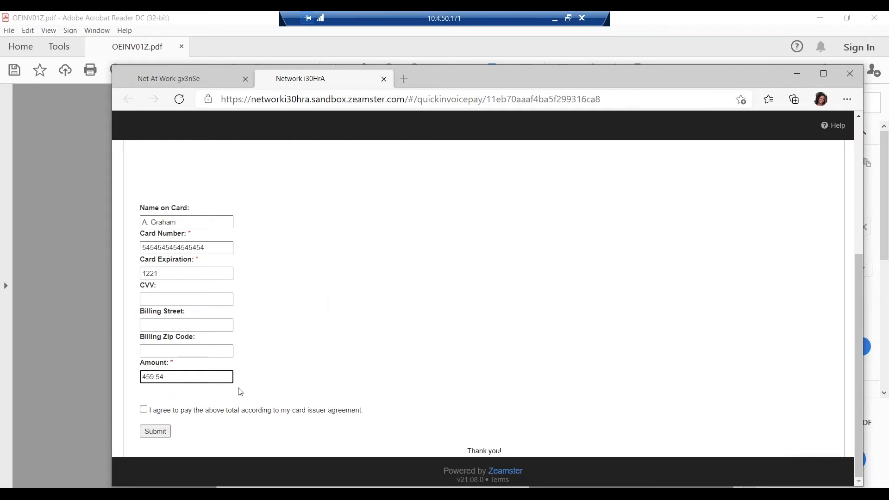
pyautogui.click(143, 409)
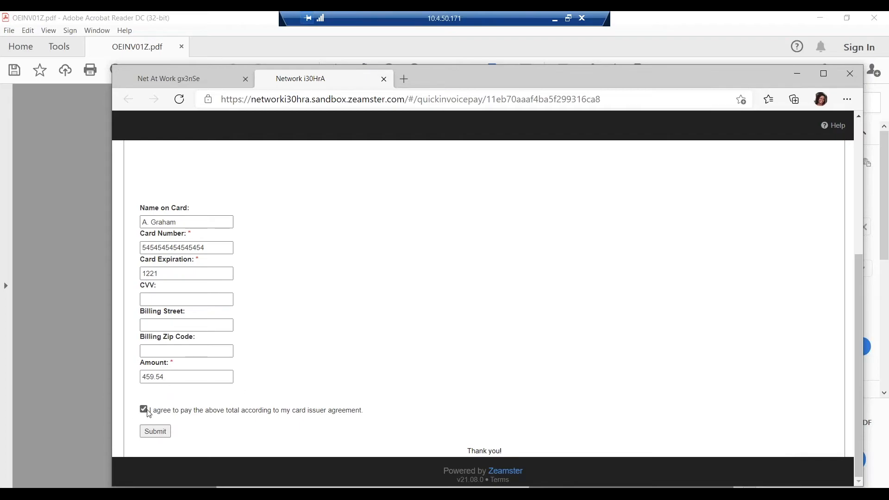
pyautogui.click(156, 434)
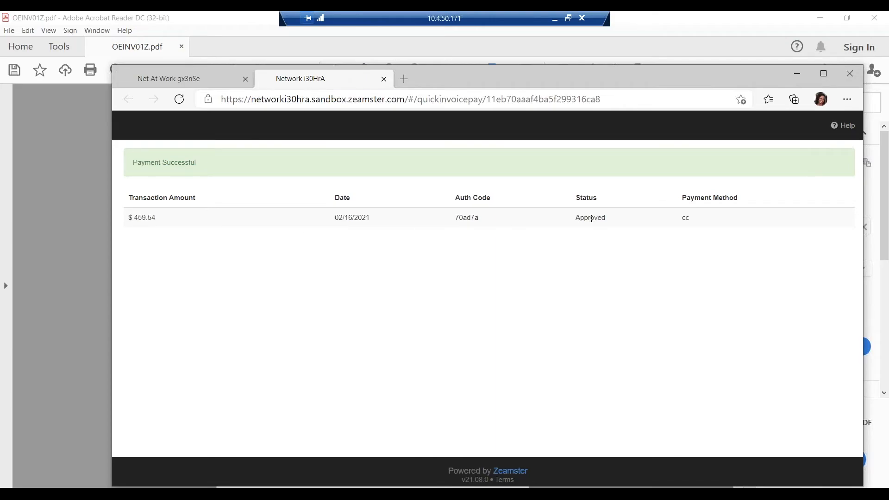
# - Check the payment in the portal's Quick Invoices list and on the overview of the paid invoice's contact
pyautogui.click(198, 85)
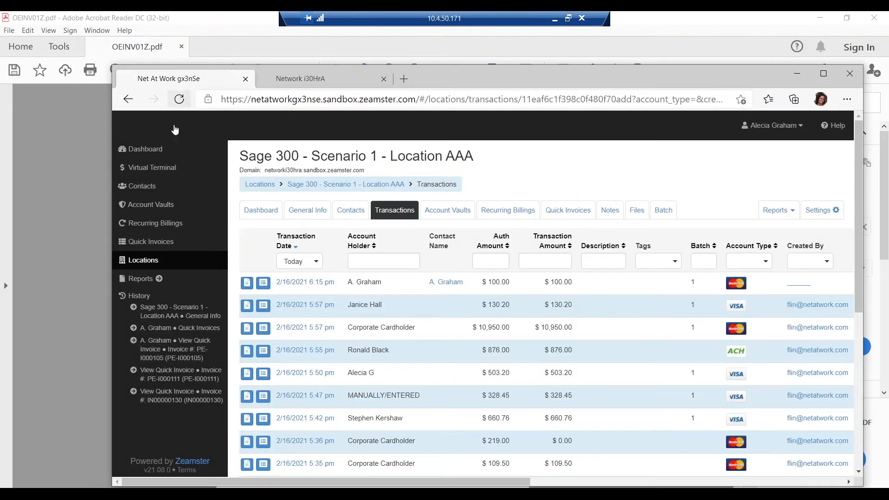
pyautogui.click(148, 241)
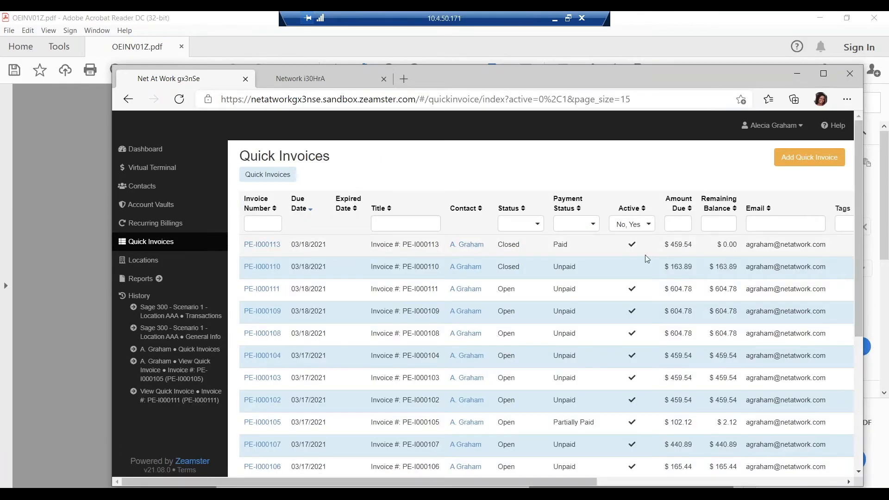
pyautogui.click(465, 250)
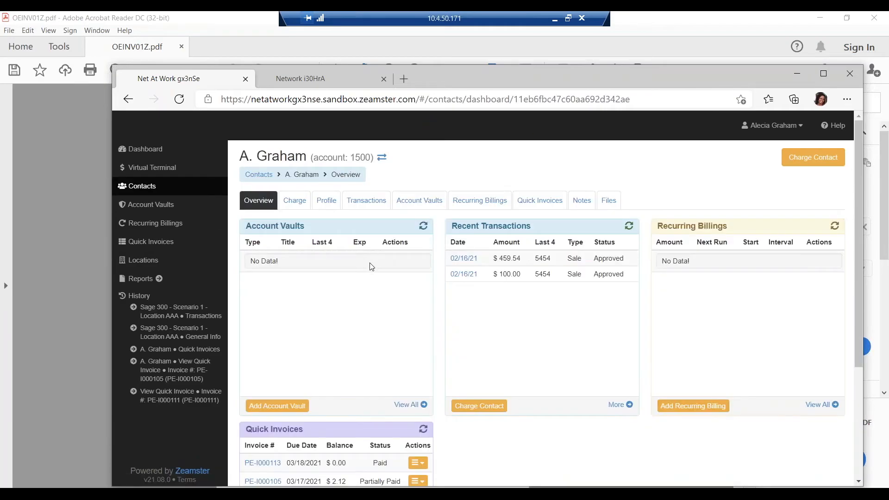
pyautogui.scroll(-4, 366, 269)
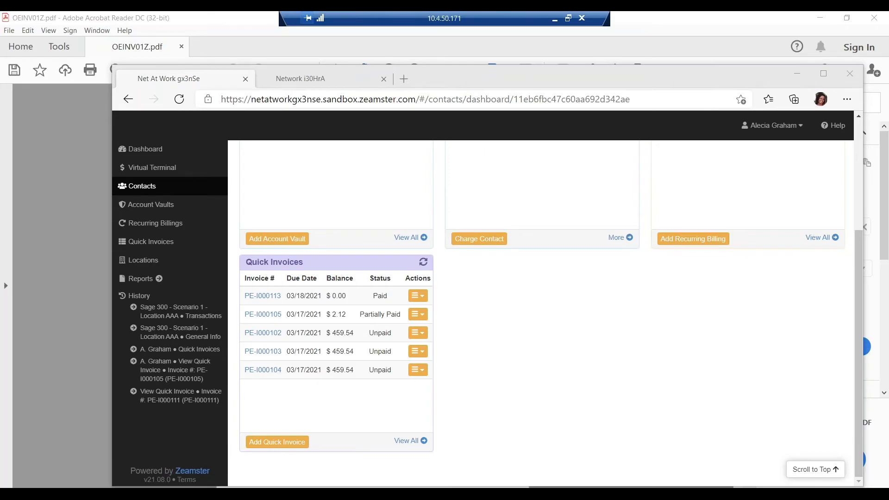
# - Switch to Outlook, read the Zeamster payment receipt e-mail through to its end, and close it
pyautogui.hotkey('alt', 'Tab')
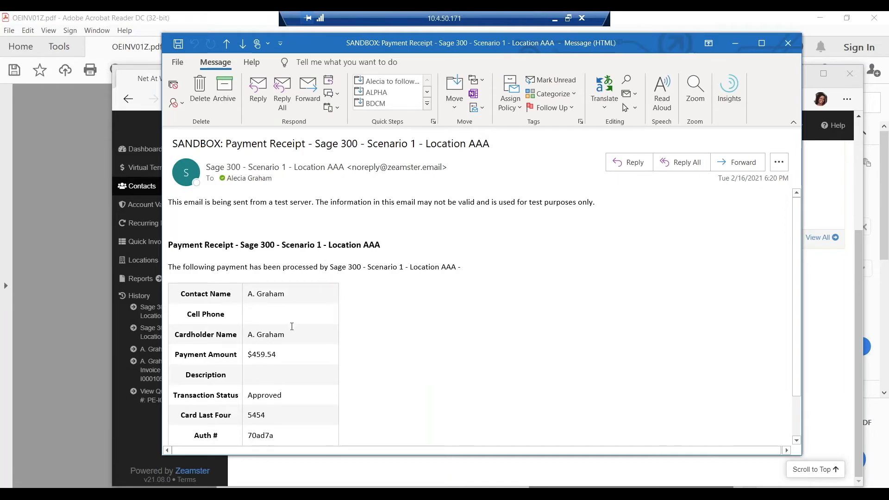
pyautogui.scroll(-2, 292, 319)
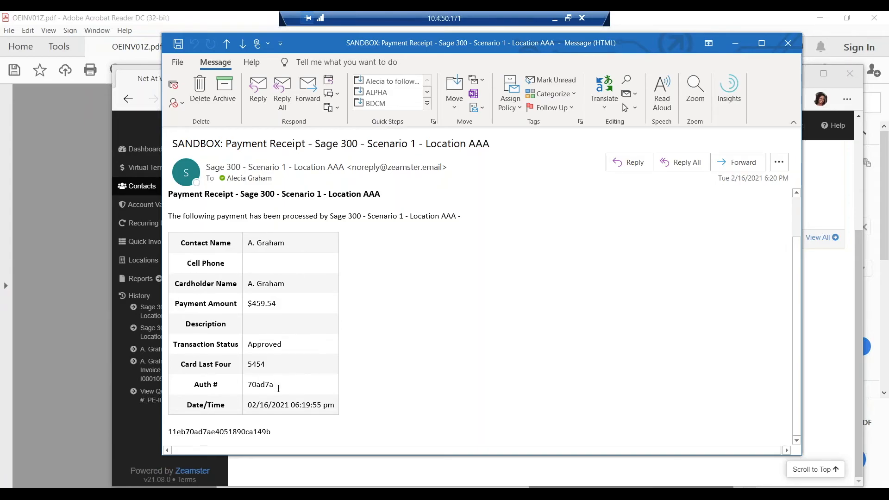
pyautogui.scroll(2, 430, 328)
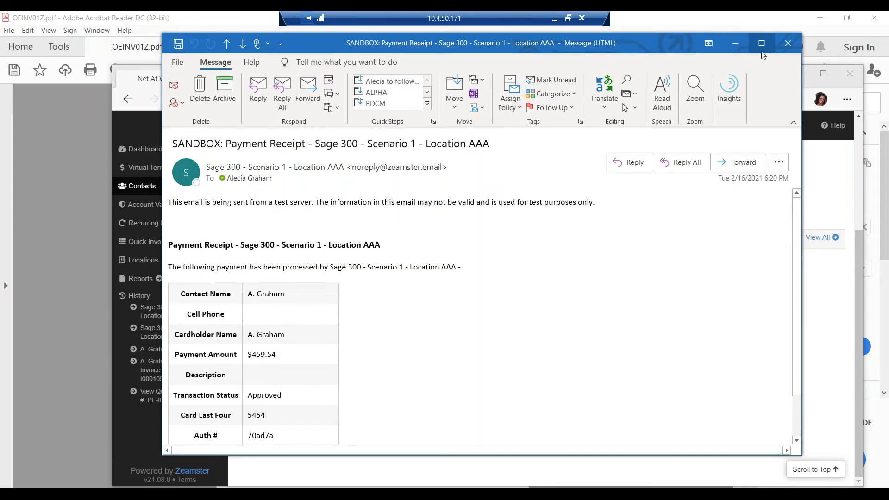
pyautogui.click(786, 44)
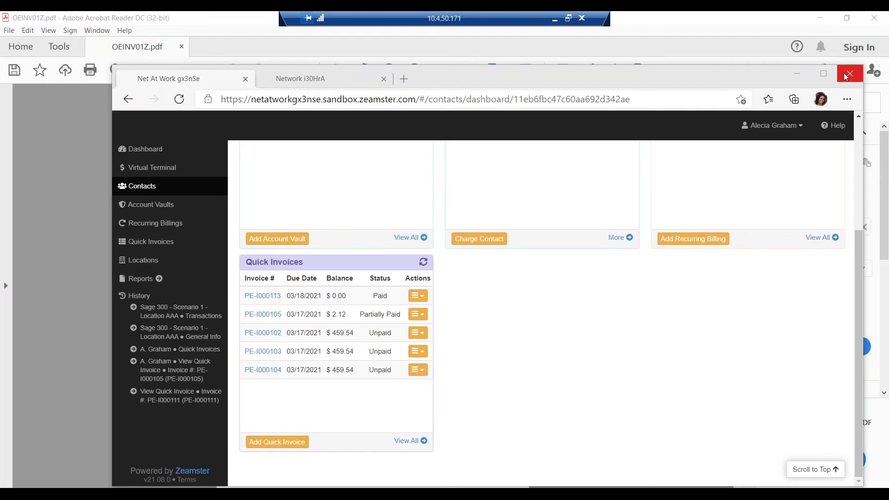
# - Return to Sage 300, close the O/E invoice printing and entry windows, and open Zeamster A/R Refund
pyautogui.click(798, 70)
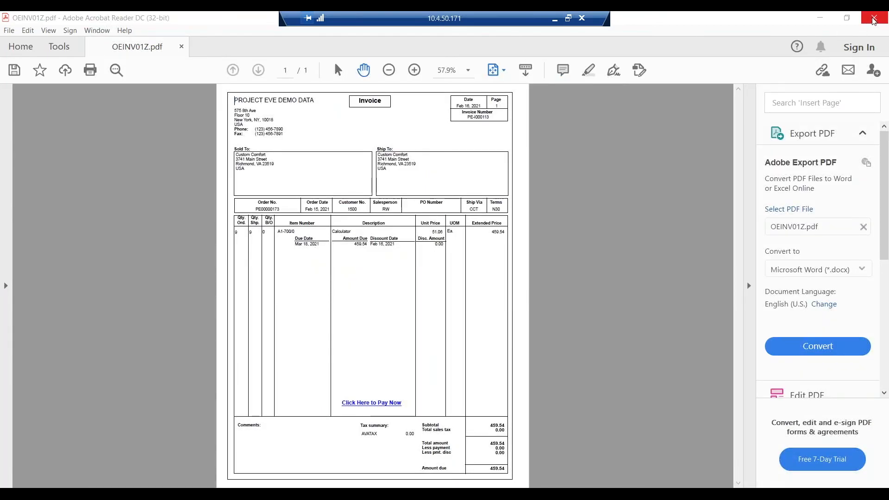
pyautogui.click(819, 18)
pyautogui.click(508, 130)
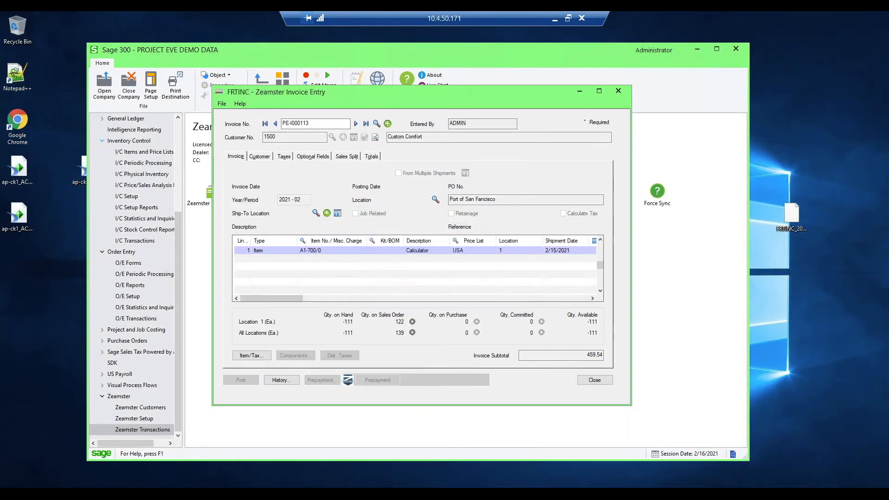
pyautogui.click(617, 91)
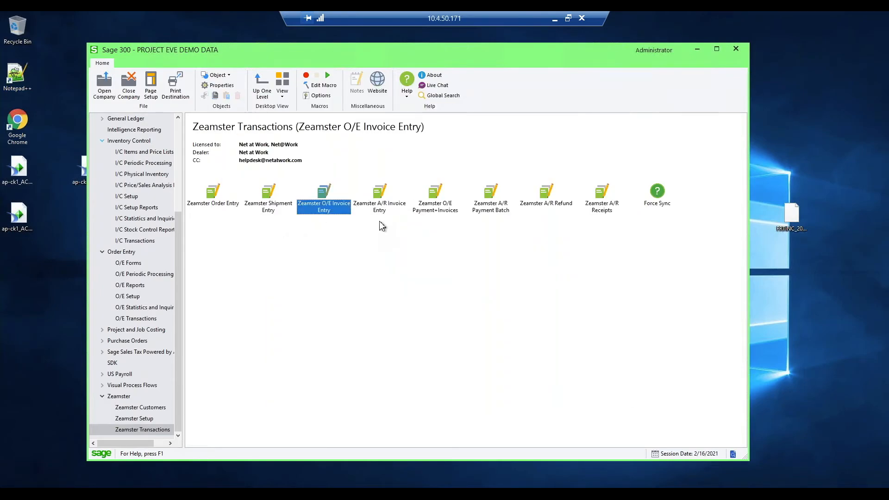
pyautogui.click(535, 224)
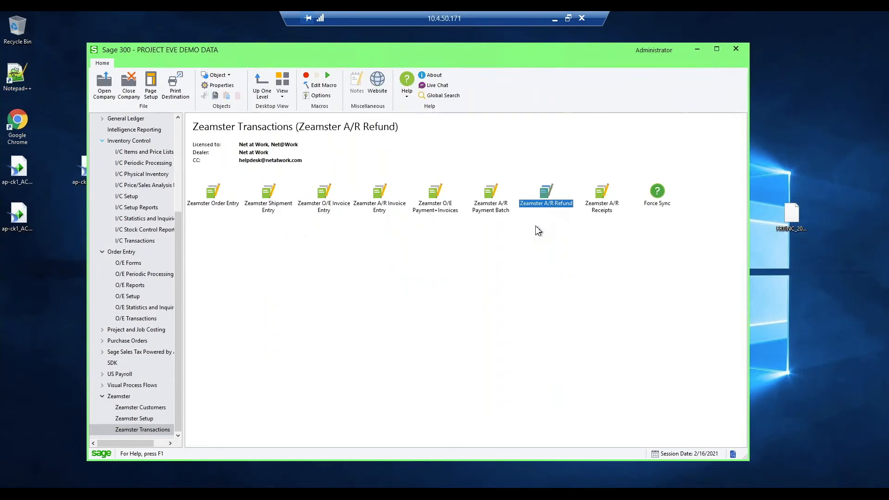
pyautogui.doubleClick(536, 204)
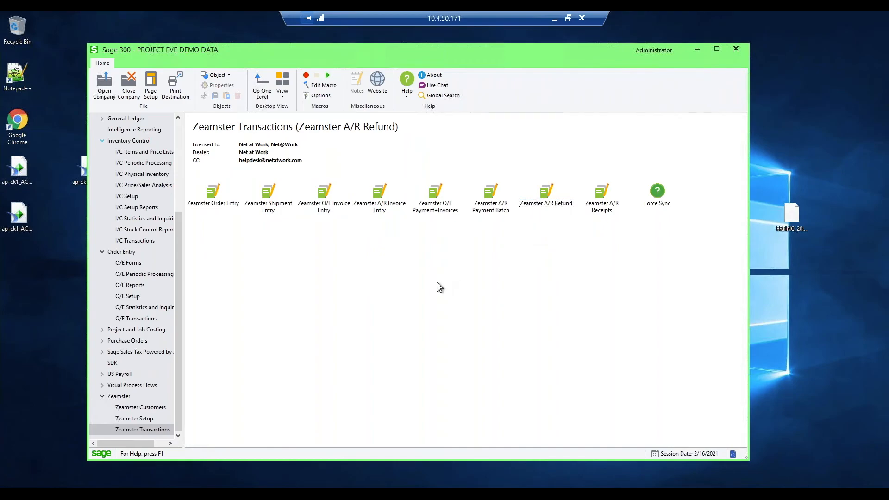
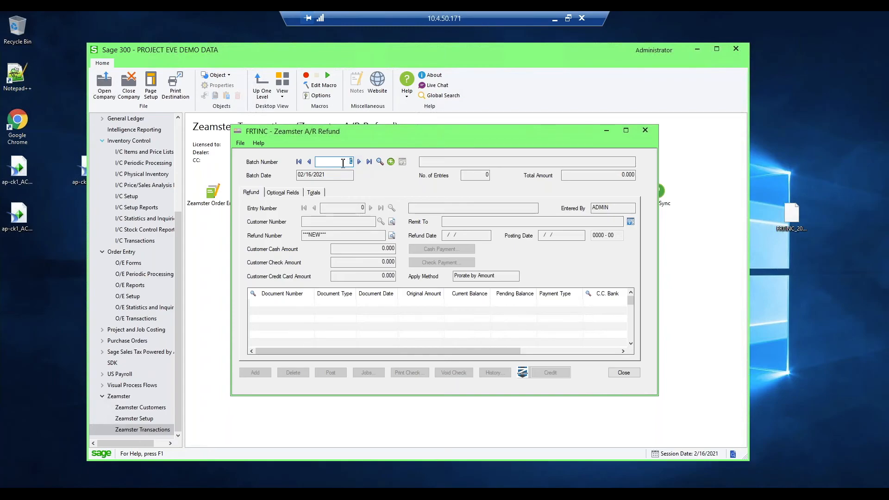
# - Load refund batch 7 and look through its existing refund entries
pyautogui.write('7')
pyautogui.press('Tab')
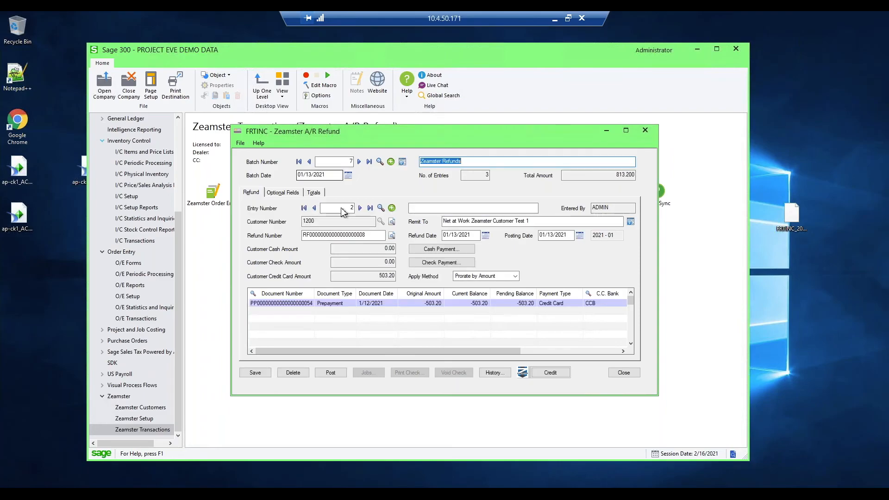
pyautogui.click(303, 303)
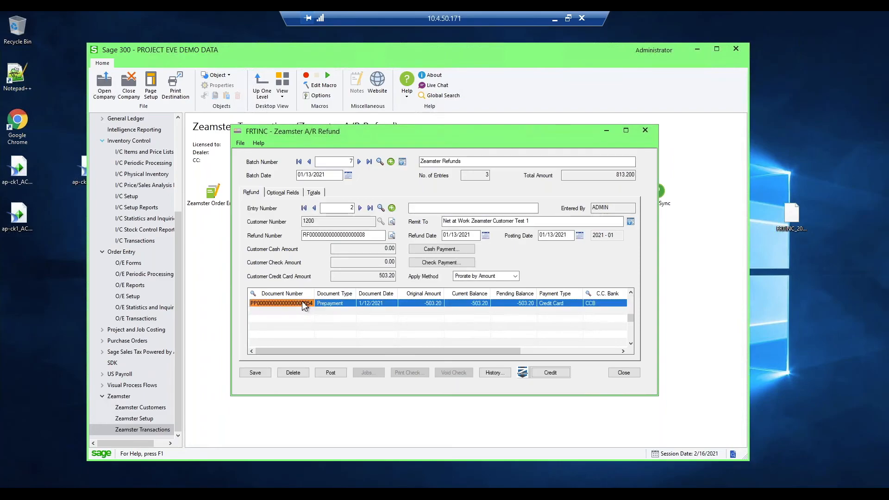
pyautogui.click(352, 207)
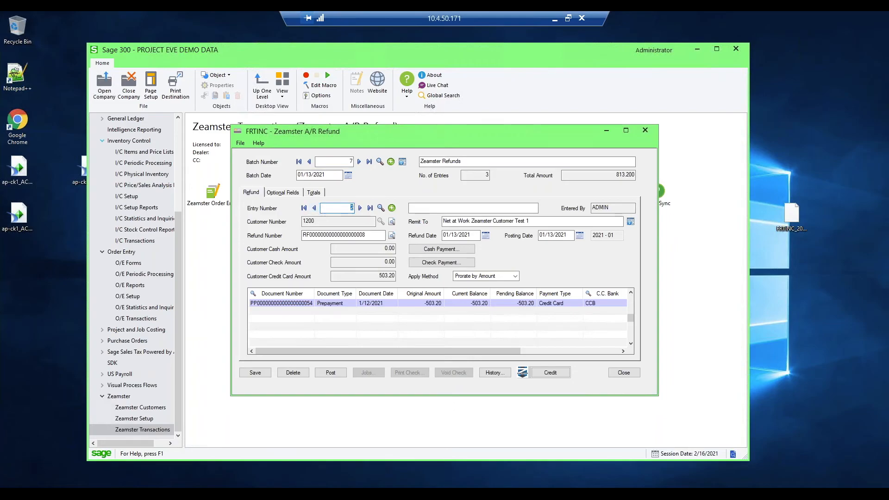
pyautogui.click(360, 207)
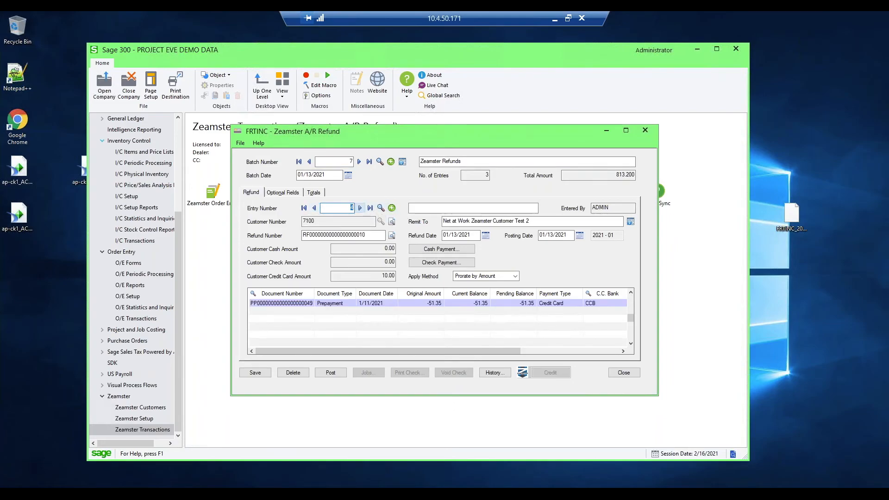
# - Create a new refund entry in the batch and enter the number of Net at Work Zeamster Customer Test 1
pyautogui.click(391, 207)
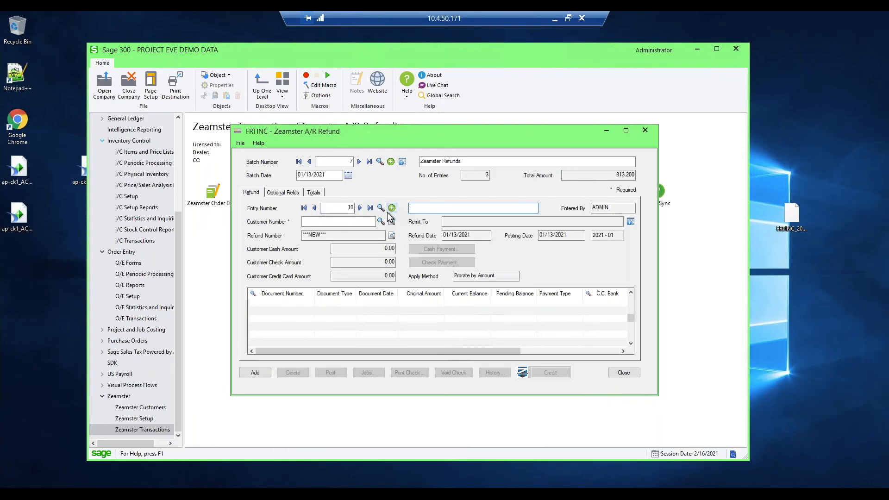
pyautogui.click(331, 220)
pyautogui.write('1200')
pyautogui.press('Tab')
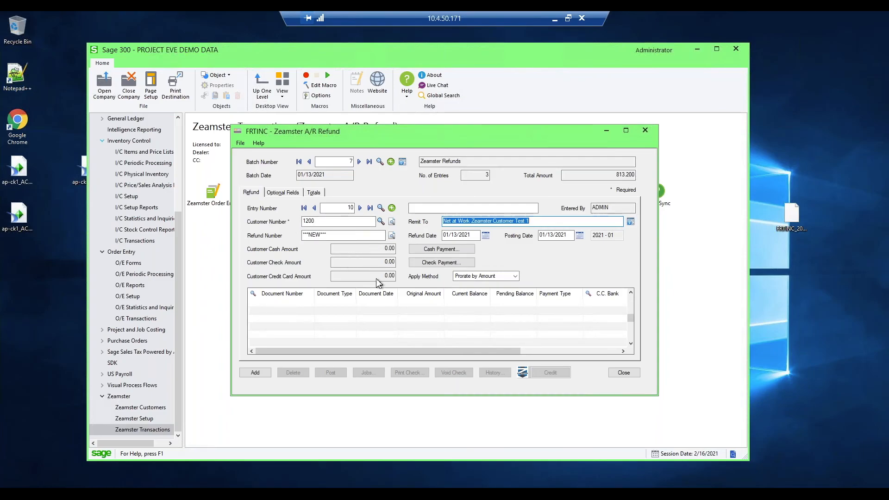
# - Add the 1/12/2021 prepayment document ending in 062 to the refund entry's document list
pyautogui.click(286, 296)
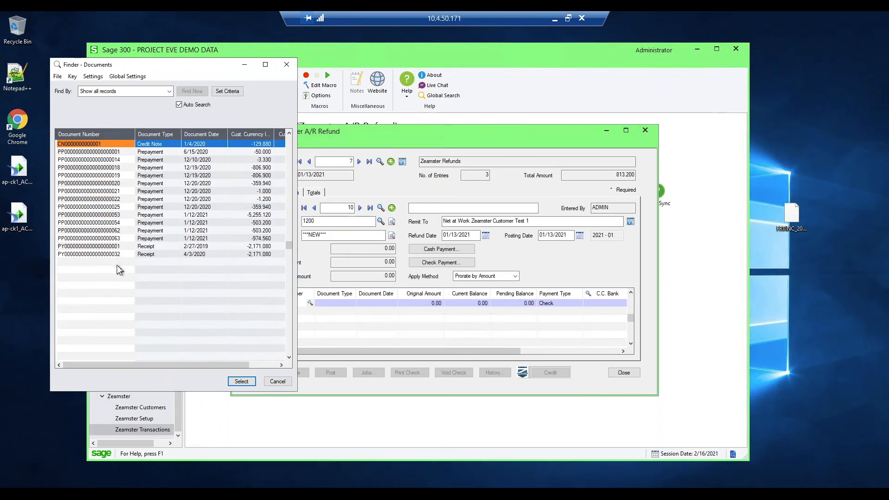
pyautogui.click(114, 230)
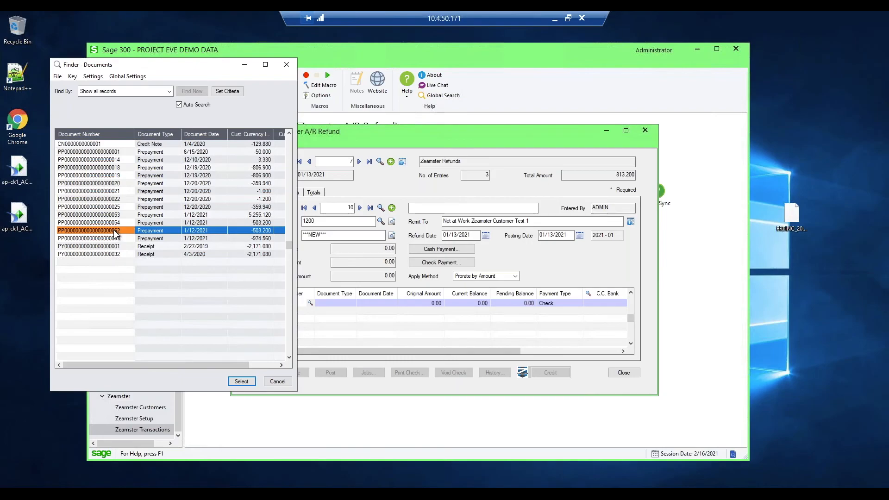
pyautogui.click(241, 381)
pyautogui.press('Tab')
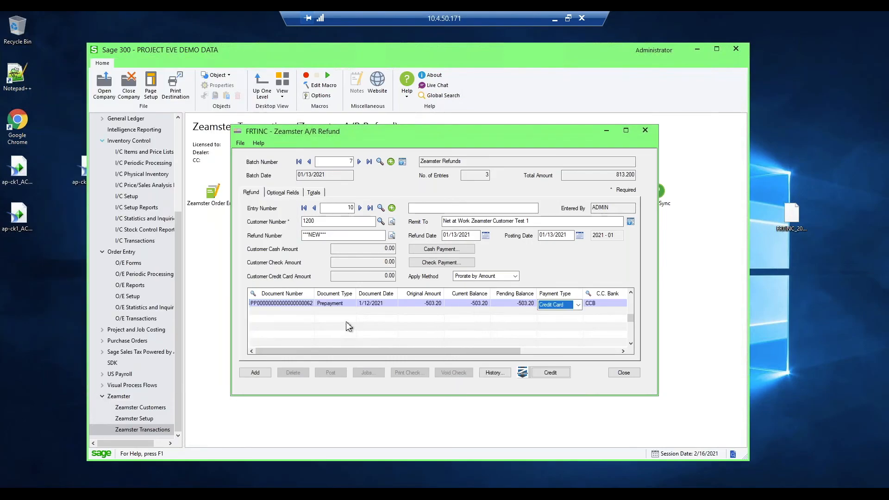
pyautogui.click(461, 318)
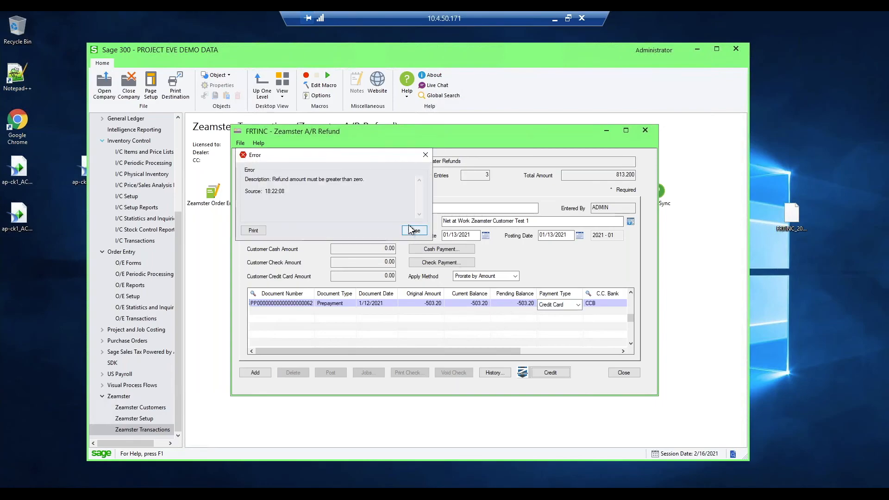
pyautogui.click(423, 233)
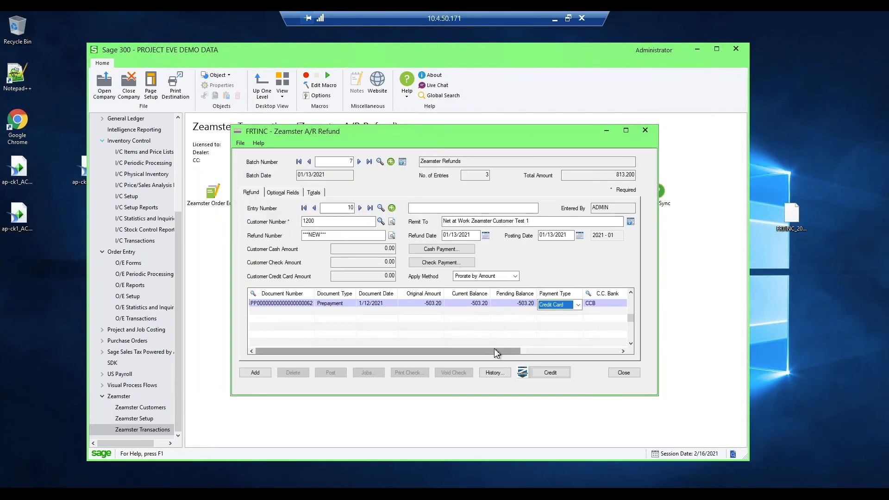
# - Set the payment amount of the prepayment line to 200.00
pyautogui.moveTo(497, 351); pyautogui.dragTo(516, 351)
pyautogui.press('Tab')
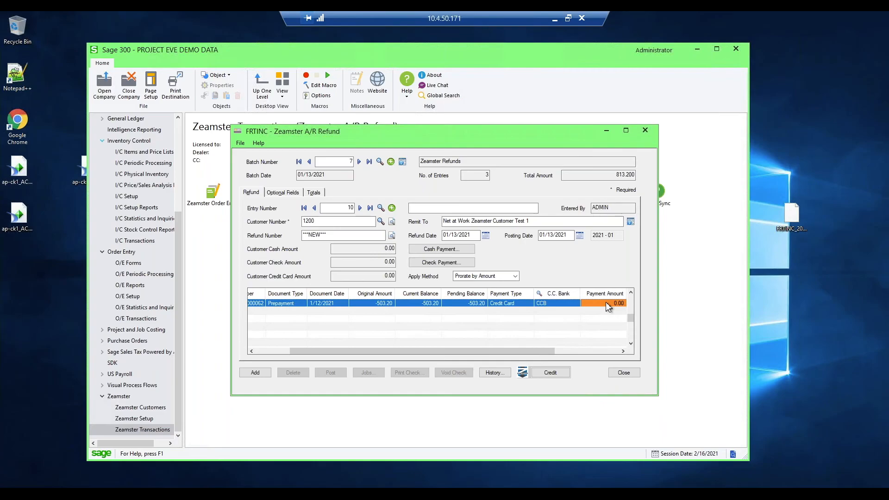
pyautogui.write('20')
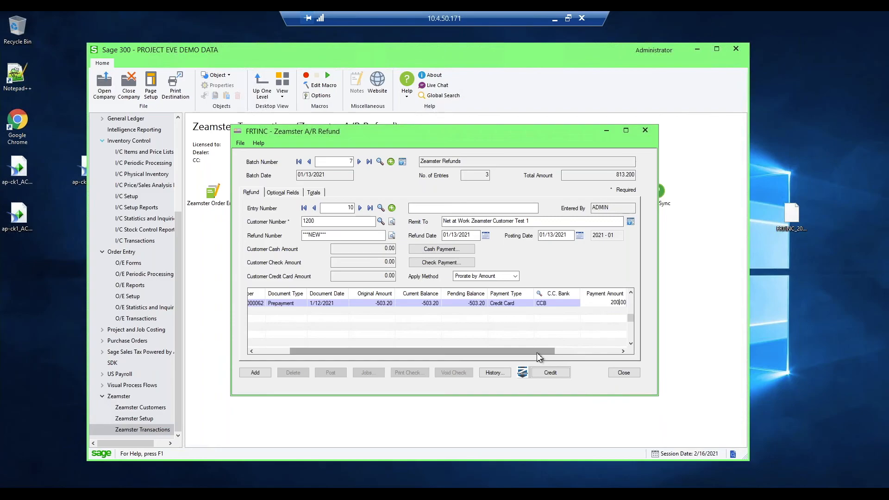
pyautogui.moveTo(537, 351); pyautogui.dragTo(600, 352)
pyautogui.click(607, 303)
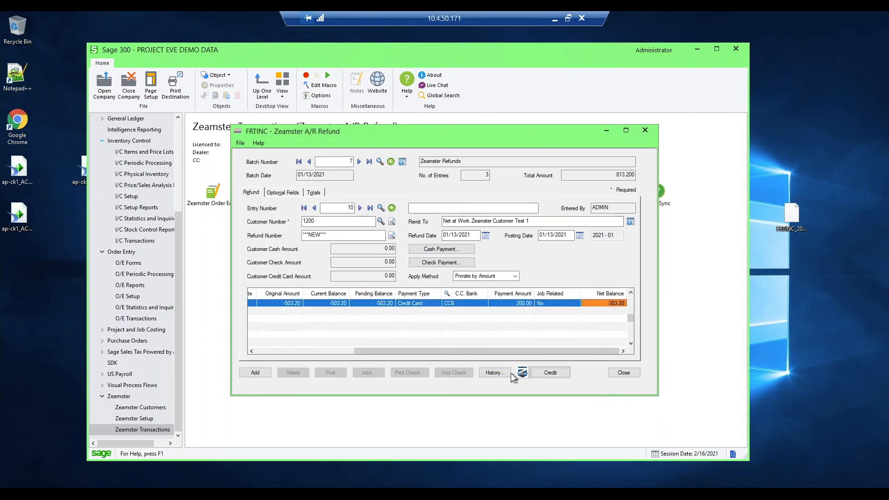
# - Add the refund entry to the batch and go back to it as entry 10
pyautogui.click(551, 373)
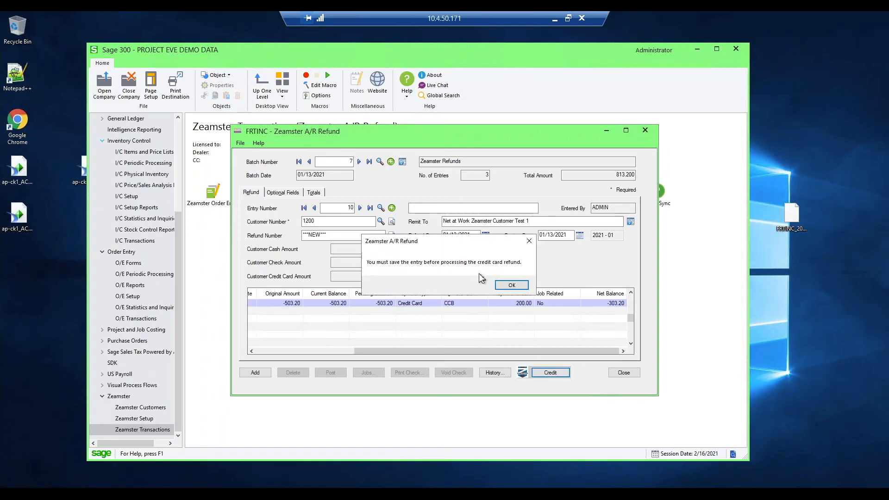
pyautogui.click(509, 284)
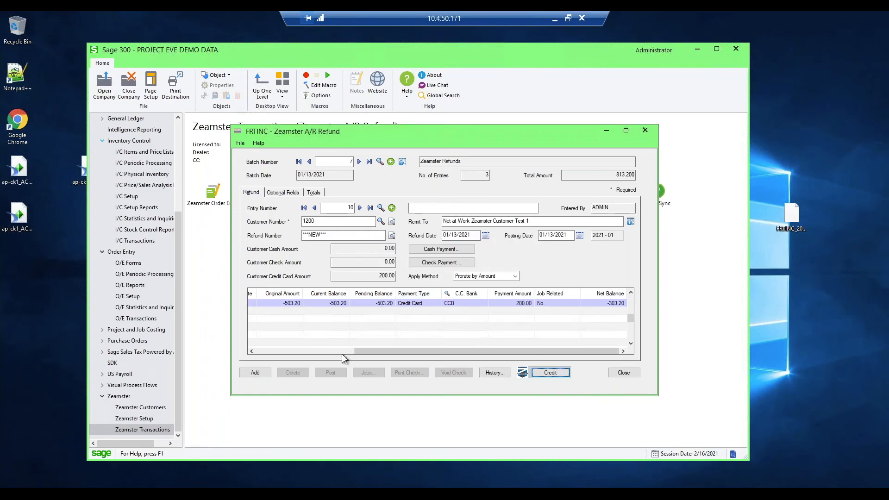
pyautogui.click(259, 376)
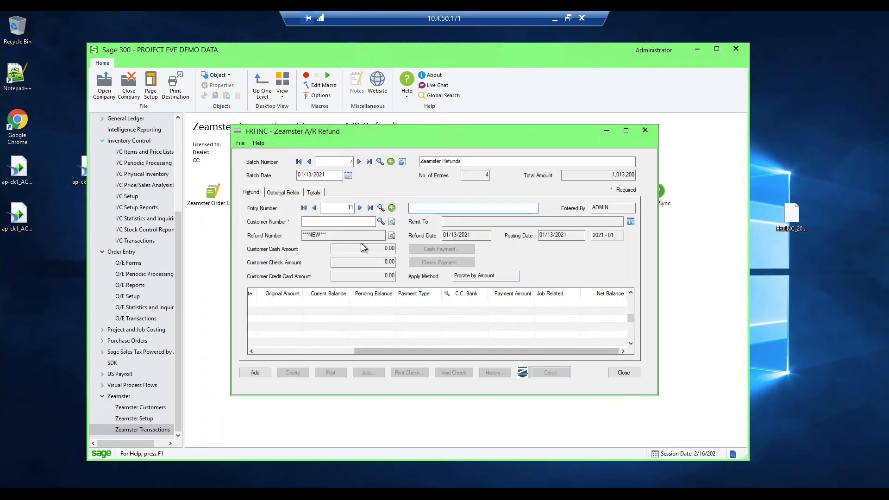
pyautogui.click(314, 208)
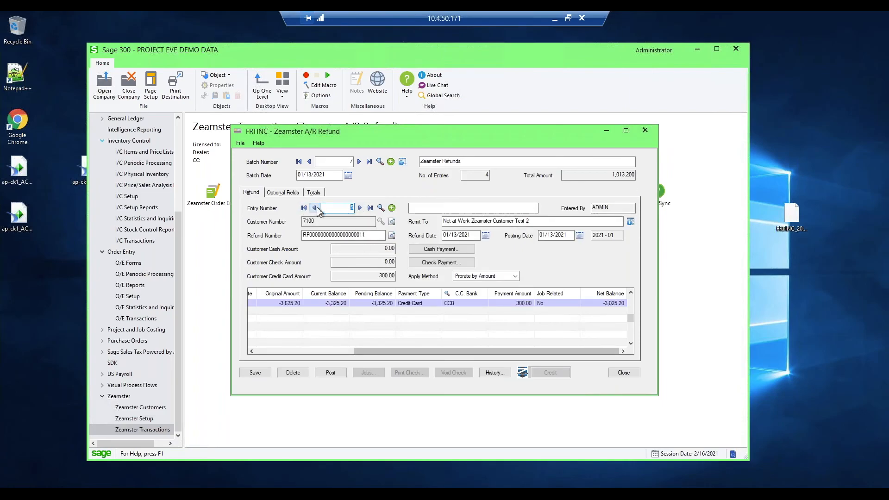
pyautogui.click(584, 303)
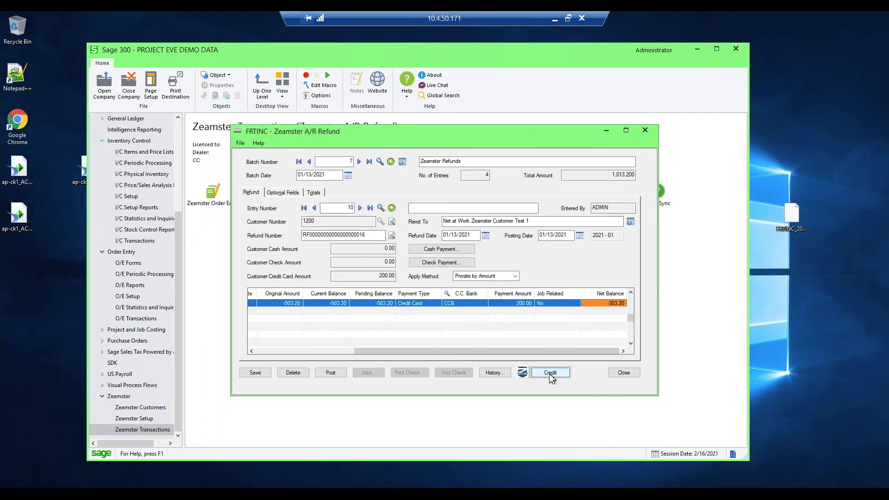
# - Apply the 200 credit card refund through Zeamster CC Processing, and close the processing and A/R Refund windows
pyautogui.click(546, 373)
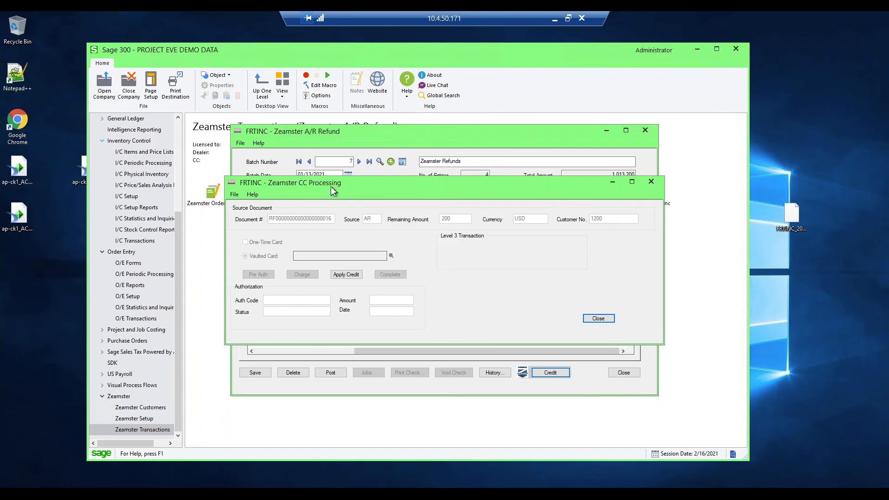
pyautogui.moveTo(332, 190); pyautogui.dragTo(389, 127)
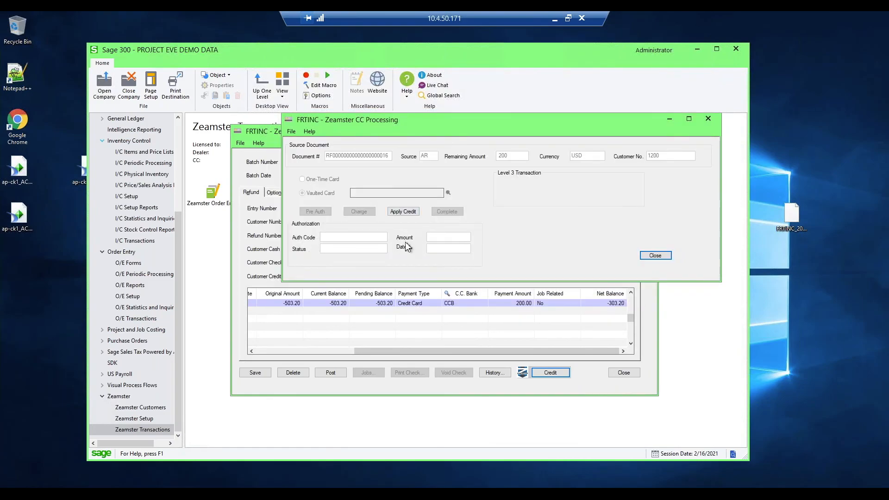
pyautogui.click(403, 213)
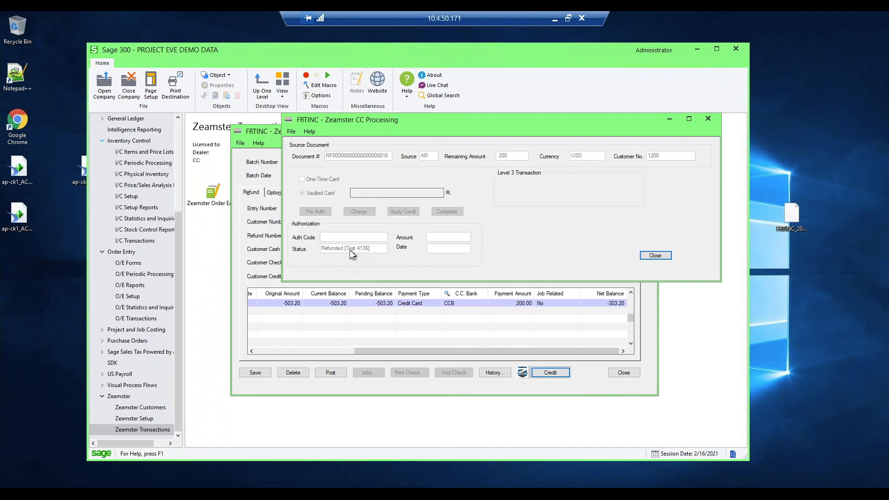
pyautogui.click(656, 256)
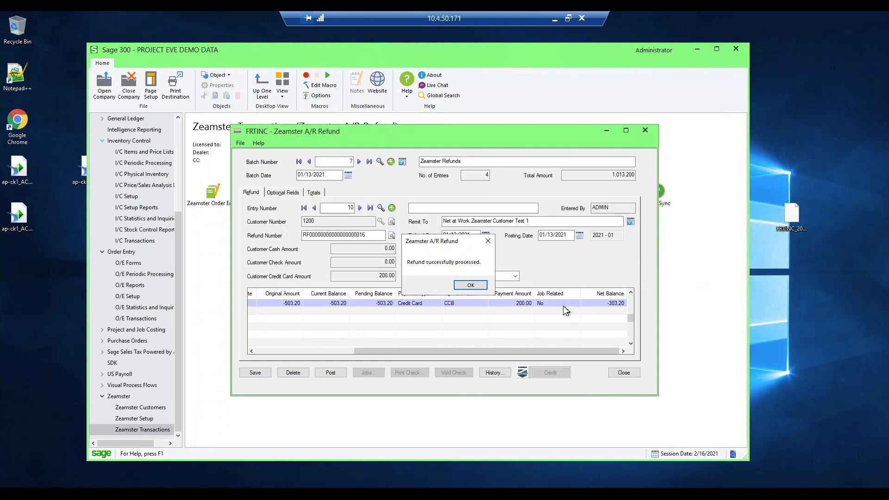
pyautogui.click(475, 284)
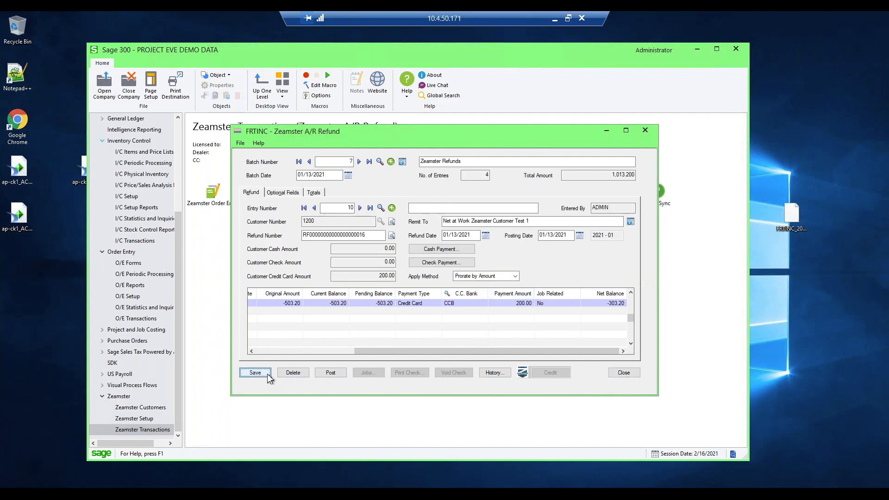
pyautogui.click(624, 373)
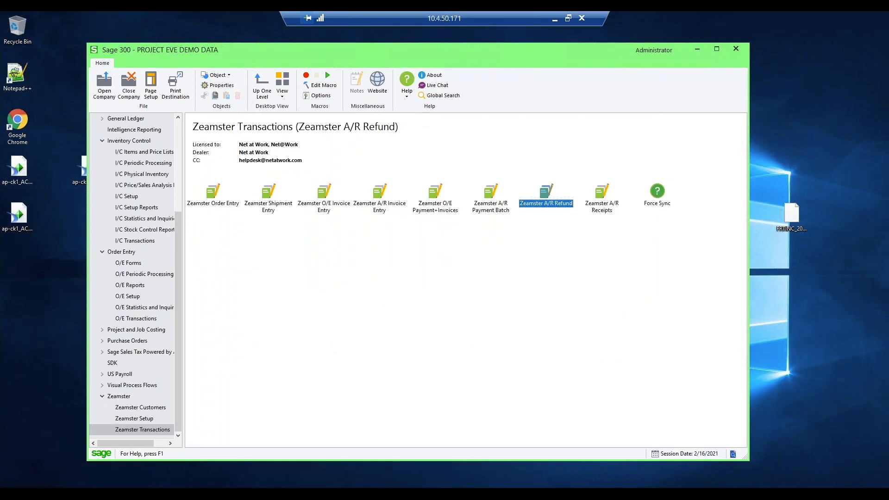
# - Switch to the Zeamster portal, review the refund among the transactions of Sage 300 - Scenario 1 - Location AAA, and return to Sage 300
pyautogui.hotkey('alt', 'Tab')
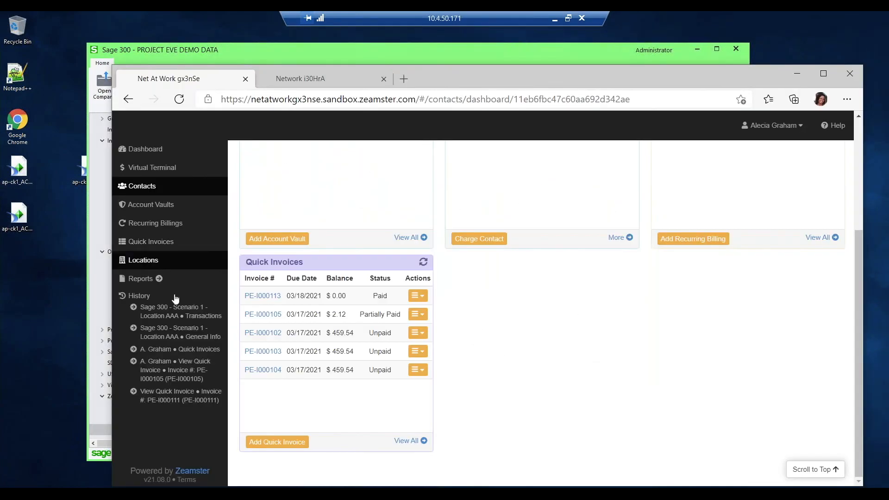
pyautogui.click(141, 261)
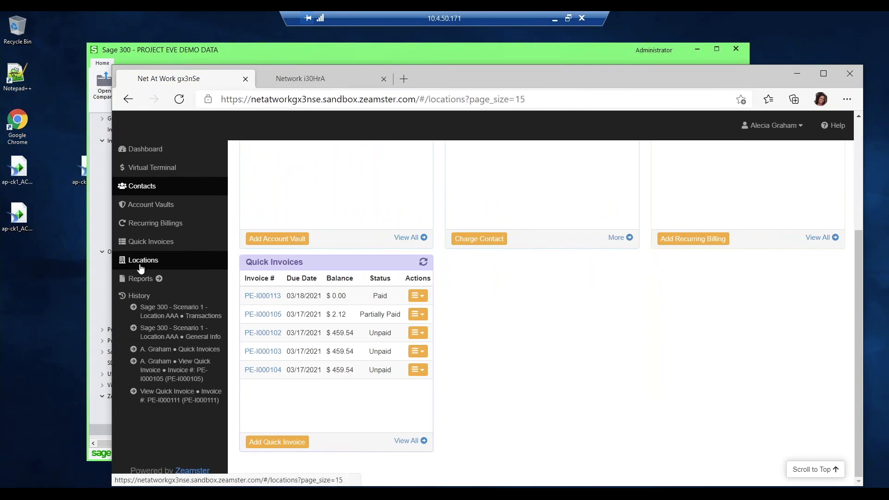
pyautogui.click(315, 257)
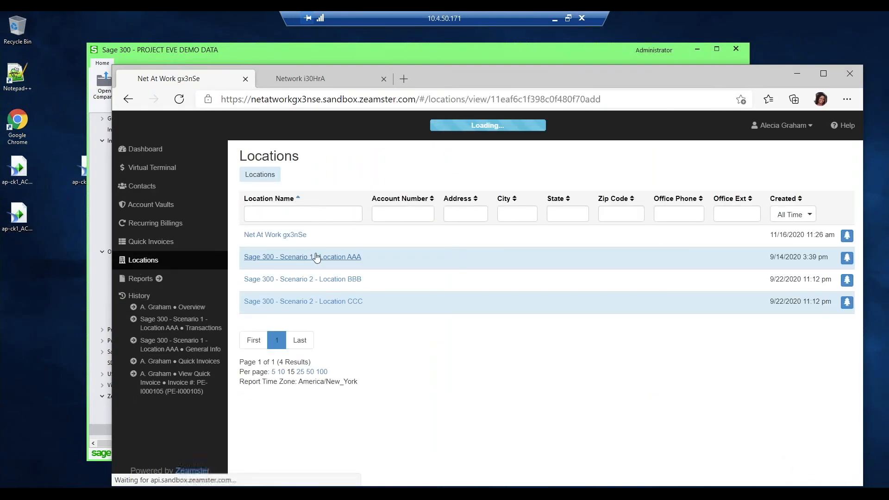
pyautogui.click(393, 211)
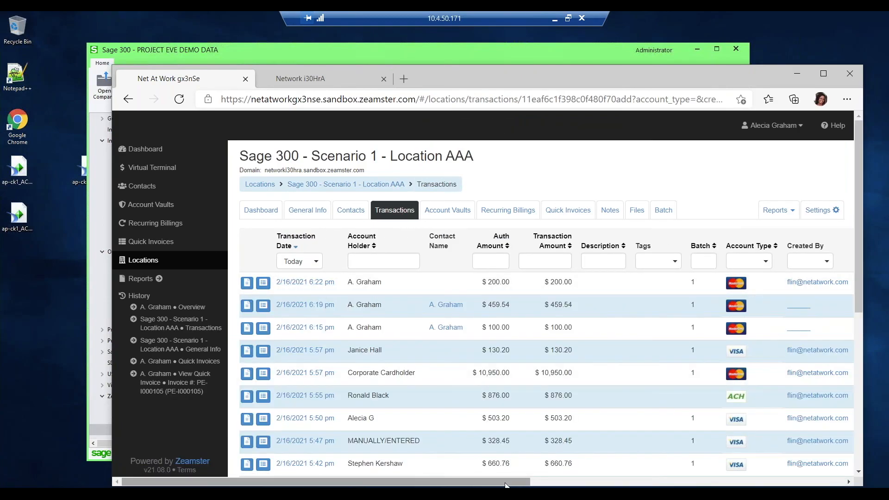
pyautogui.moveTo(505, 484); pyautogui.dragTo(602, 484)
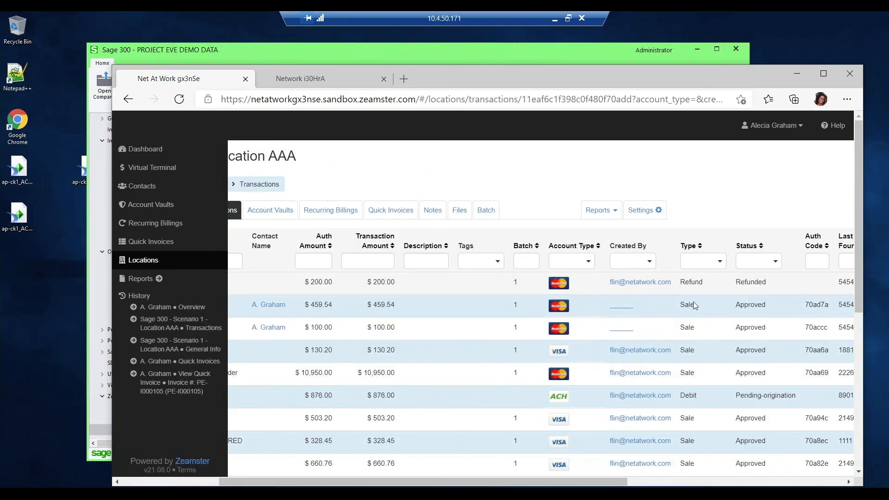
pyautogui.moveTo(576, 484); pyautogui.dragTo(478, 485)
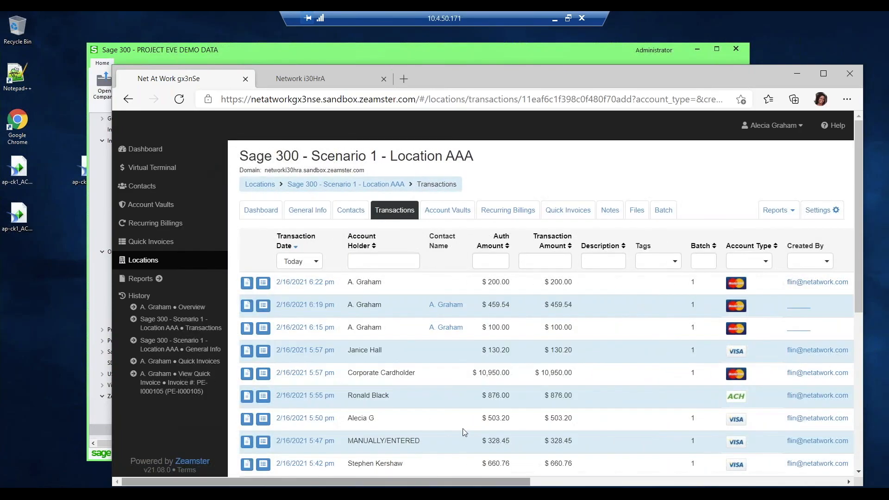
pyautogui.moveTo(615, 74); pyautogui.dragTo(599, 53)
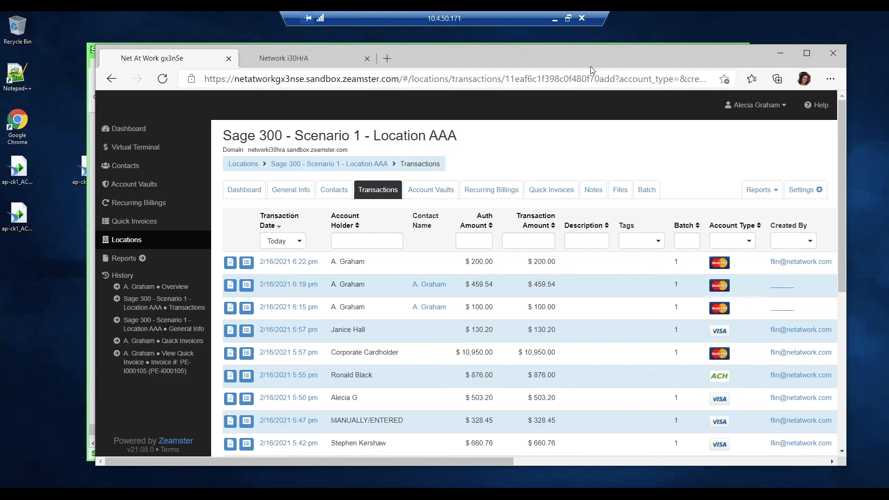
pyautogui.hotkey('alt', 'Tab')
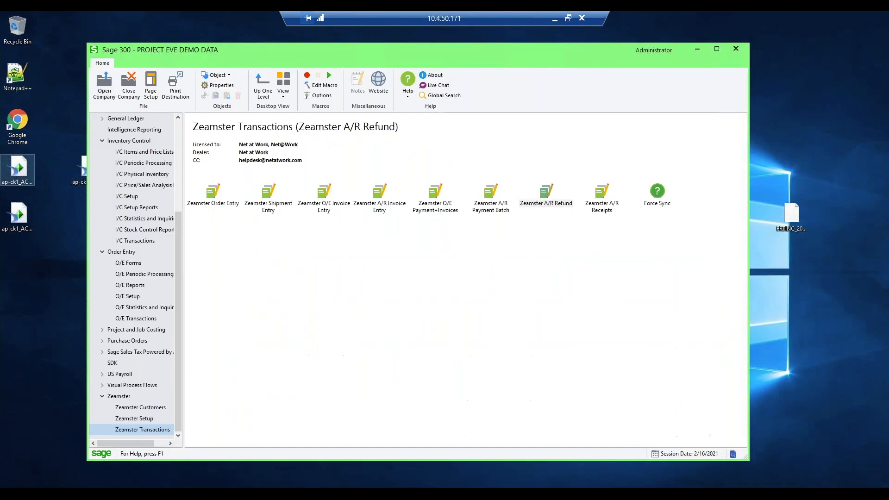